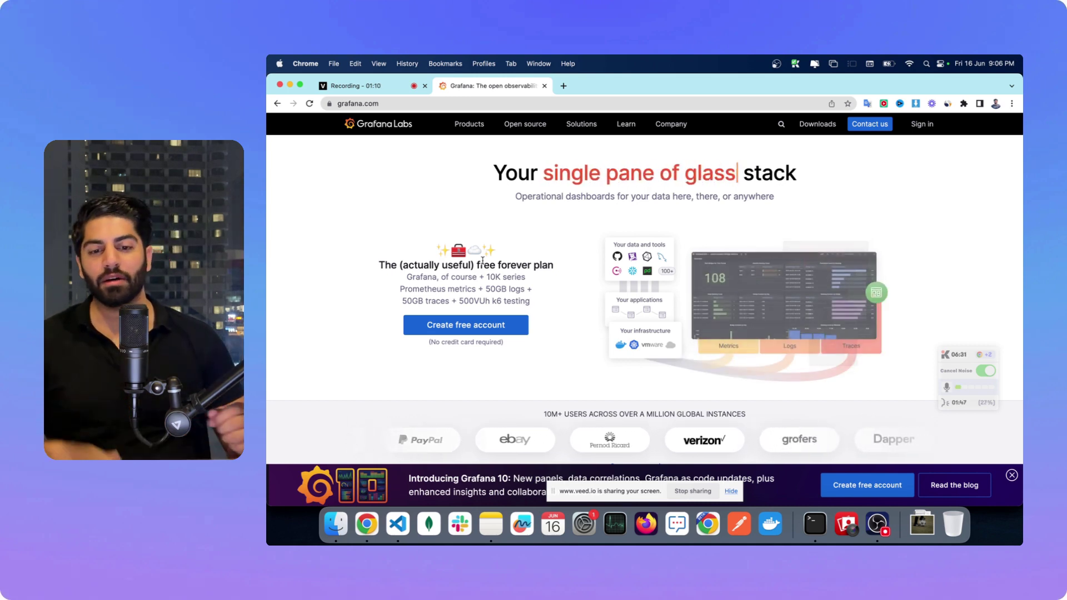
Step: Switch to Visual Studio Code and review the smoke, load, stress, soak and spike test scripts
click(398, 523)
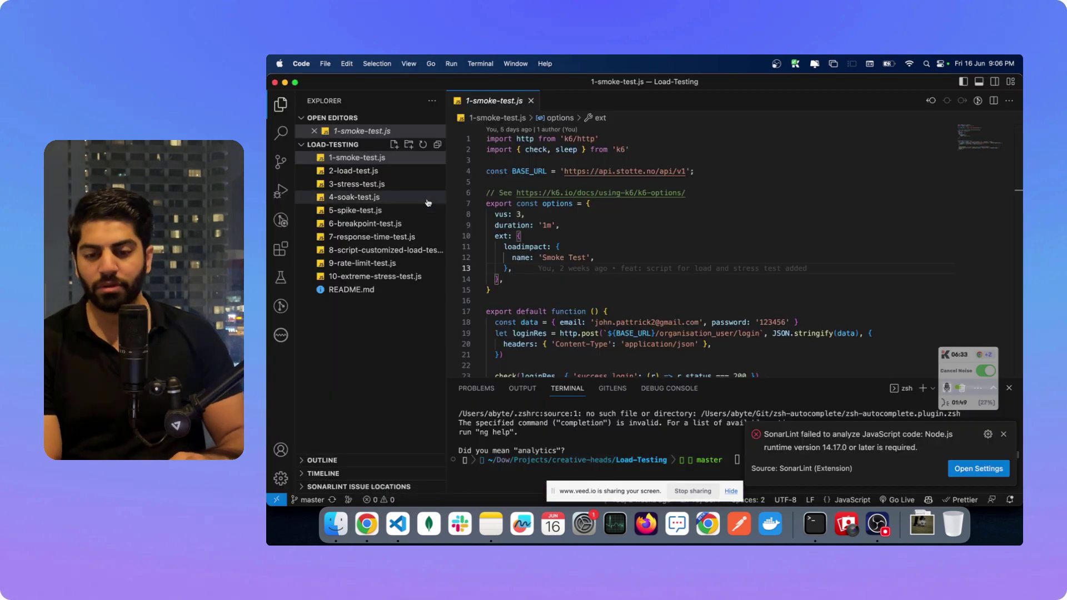
click(364, 158)
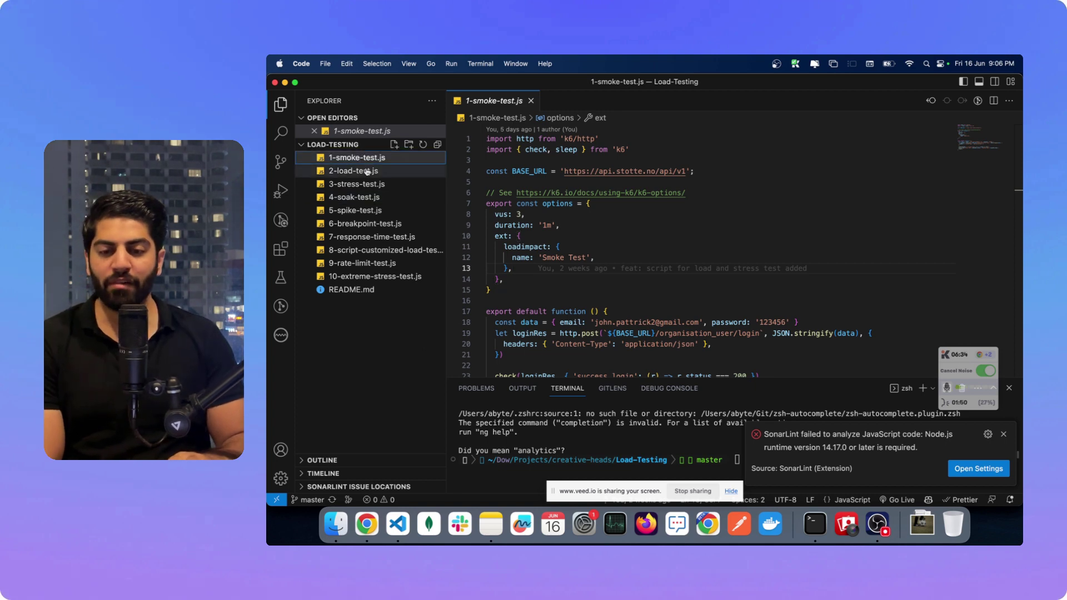
click(367, 172)
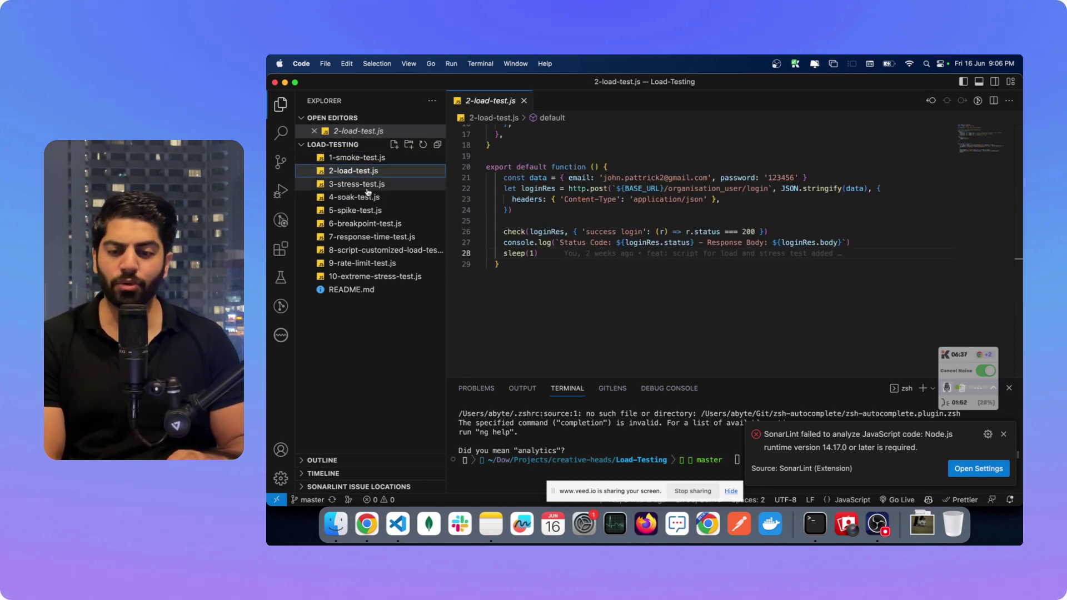
click(366, 187)
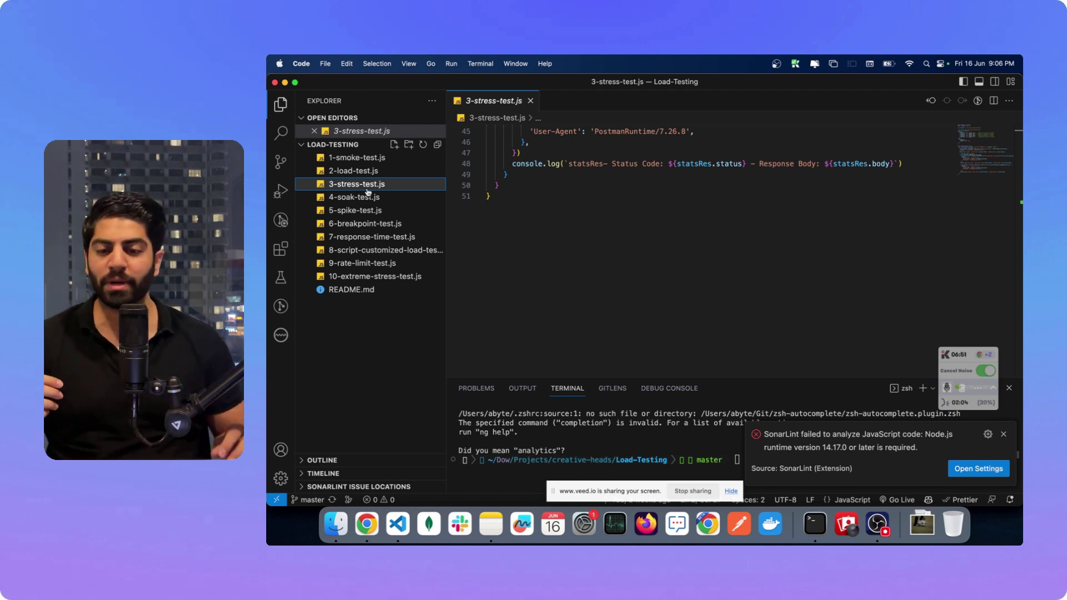
click(371, 199)
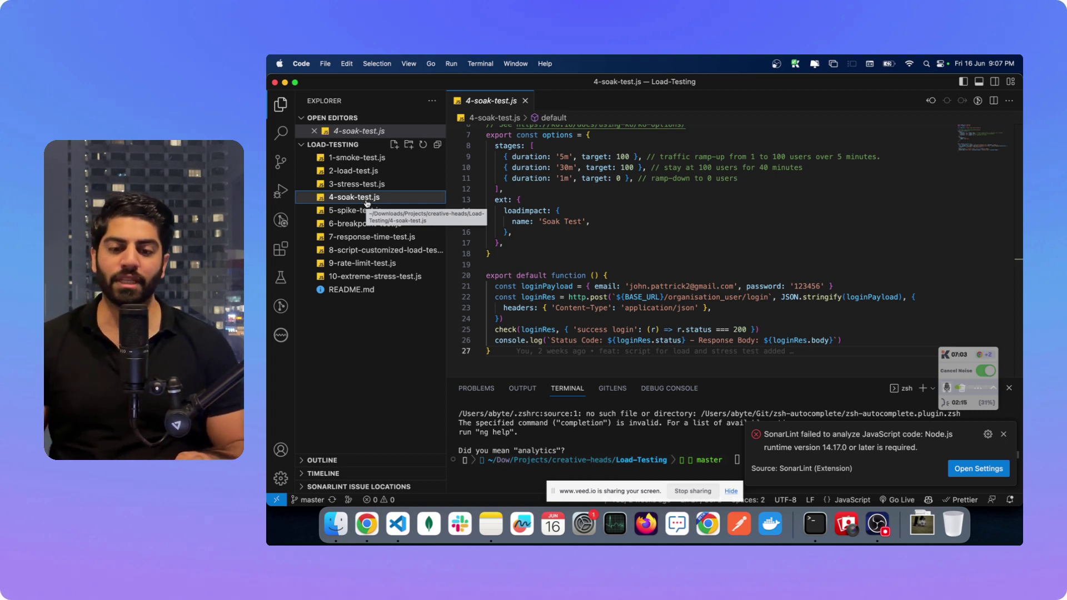
click(373, 212)
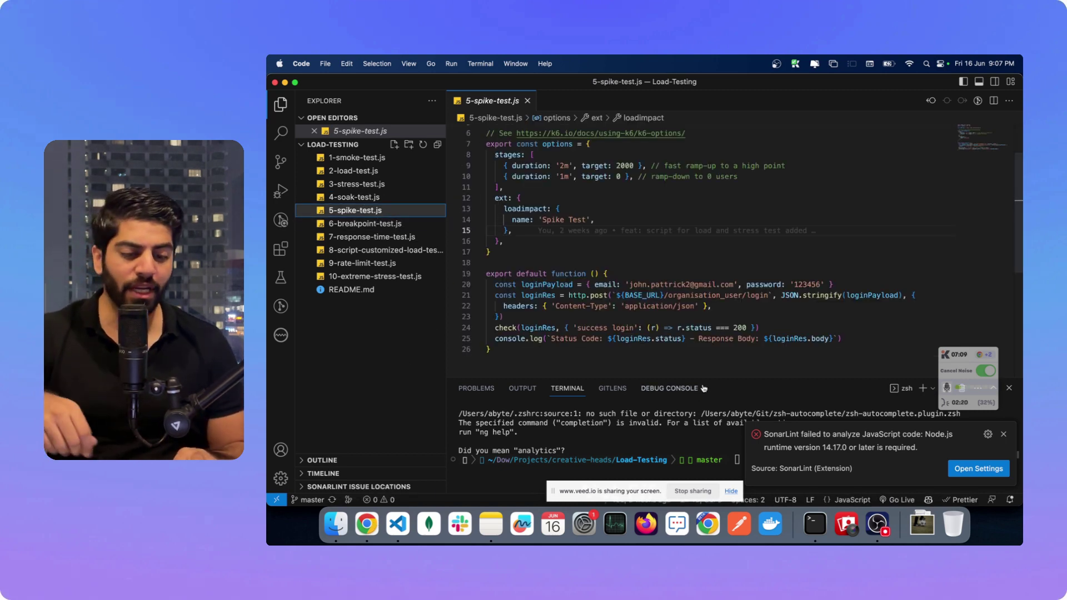
Step: Enlarge the terminal, dismiss the SonarLint notification and run the smoke test with k6 run 1-smoke-test.js
drag(705, 377, 705, 330)
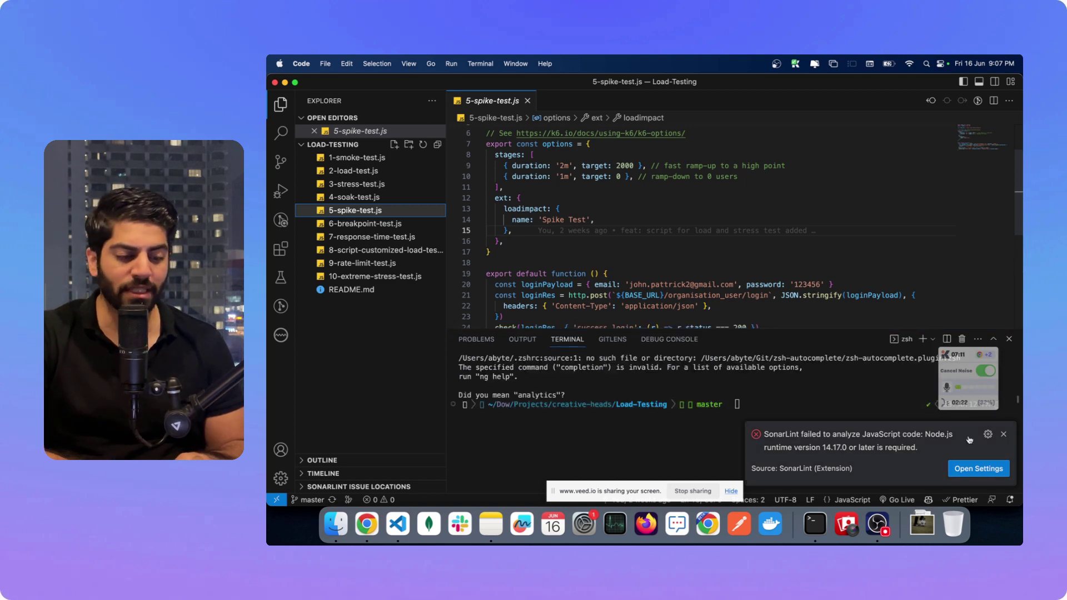
click(1002, 435)
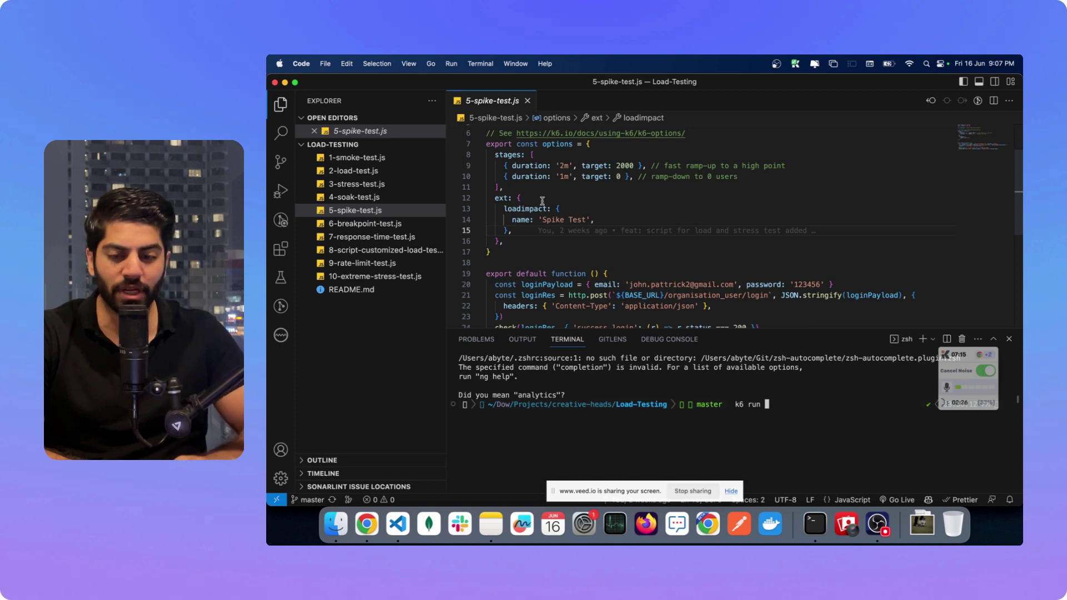
click(356, 158)
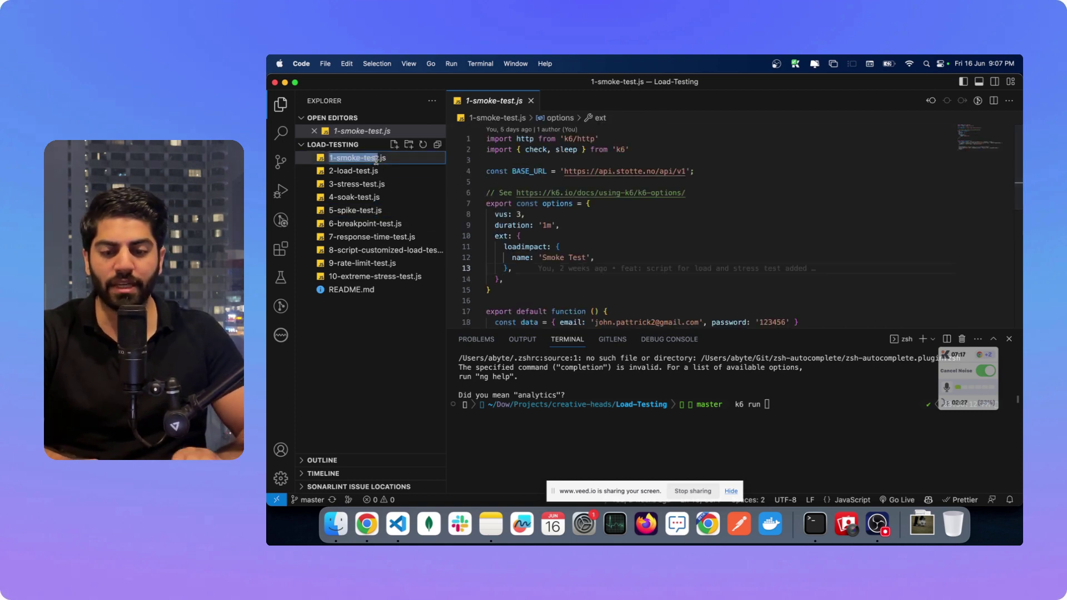
click(758, 419)
text(1-smoke-test.js)
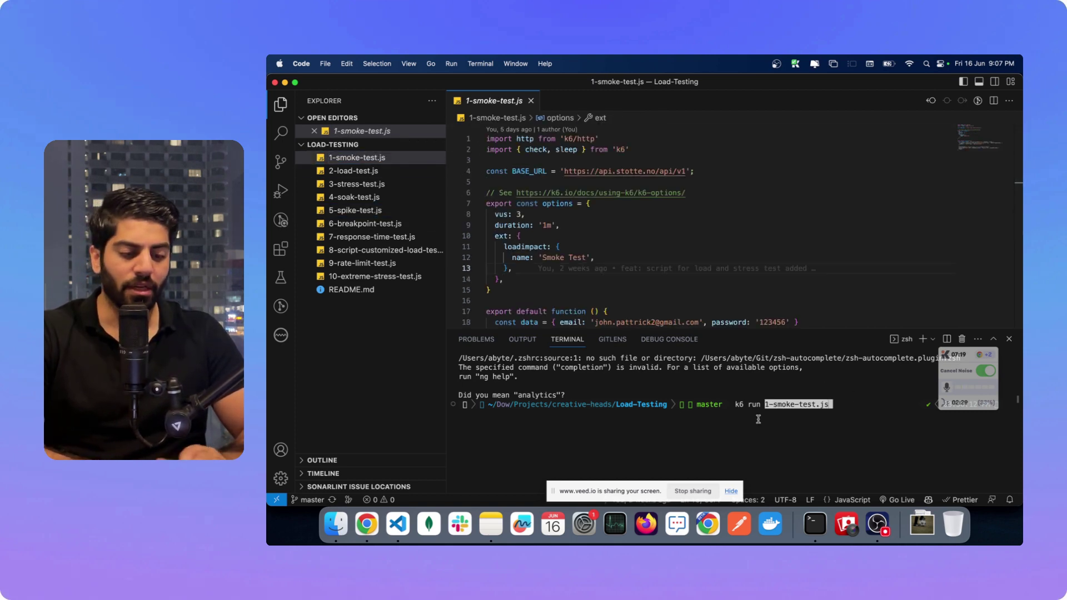
key(Return)
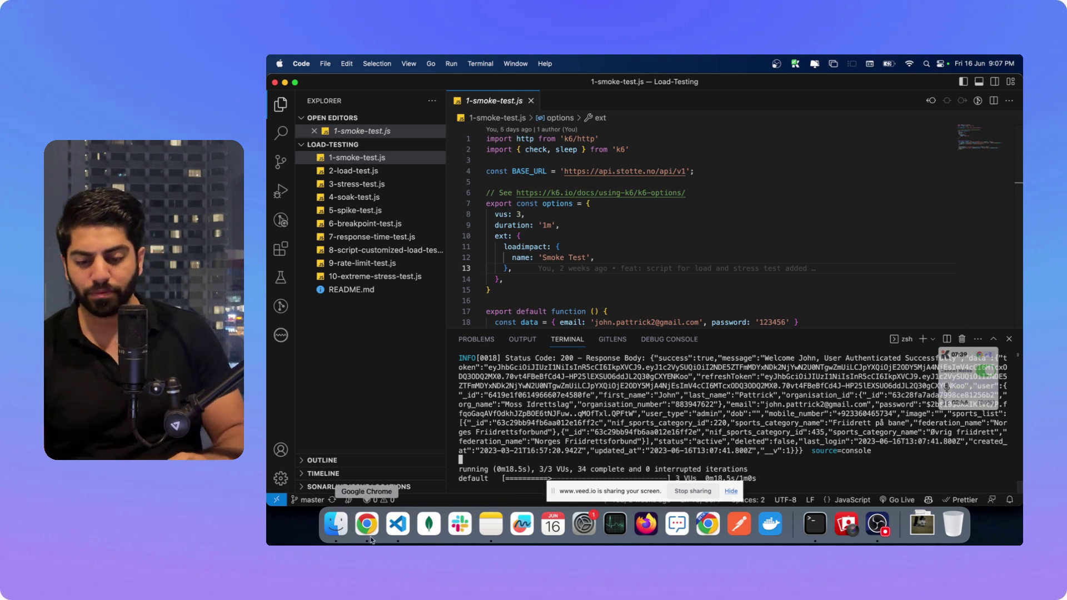
Step: Switch to Chrome and open the Grafana Cloud sign-in page
click(363, 532)
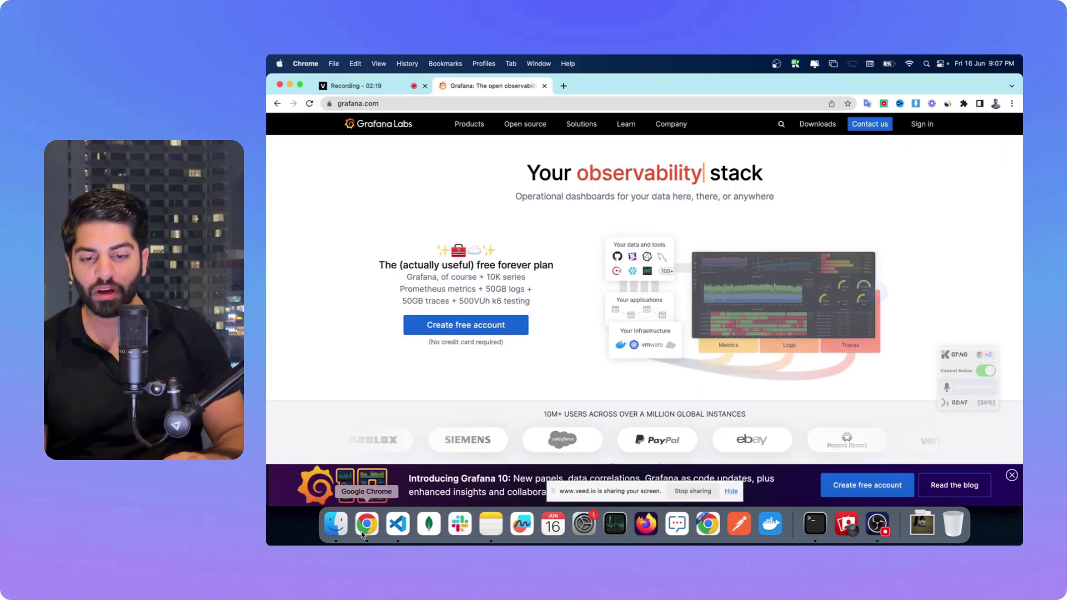
click(920, 132)
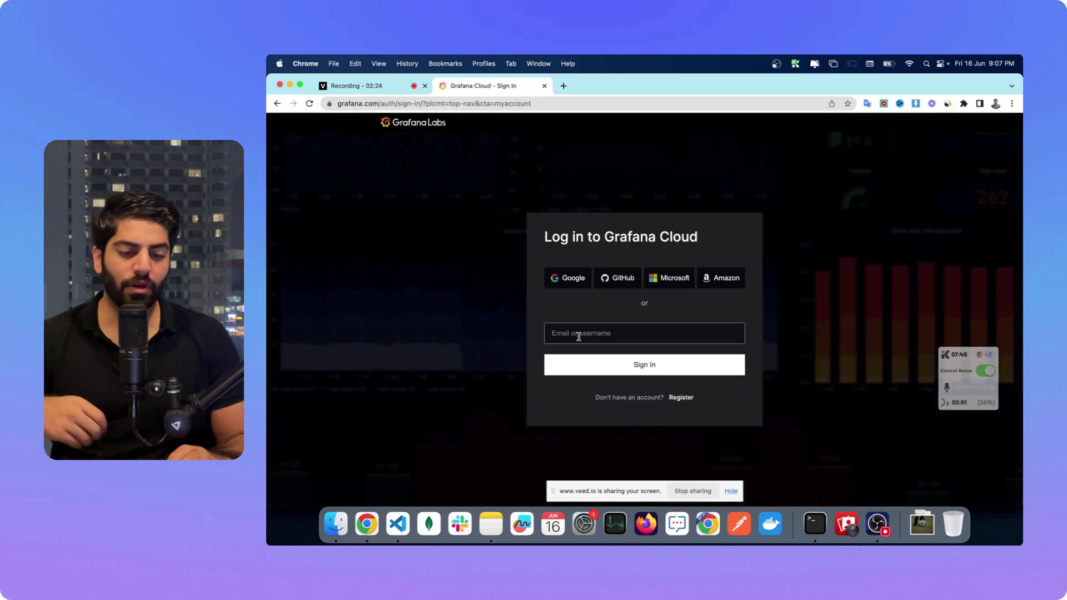
click(580, 329)
text(h)
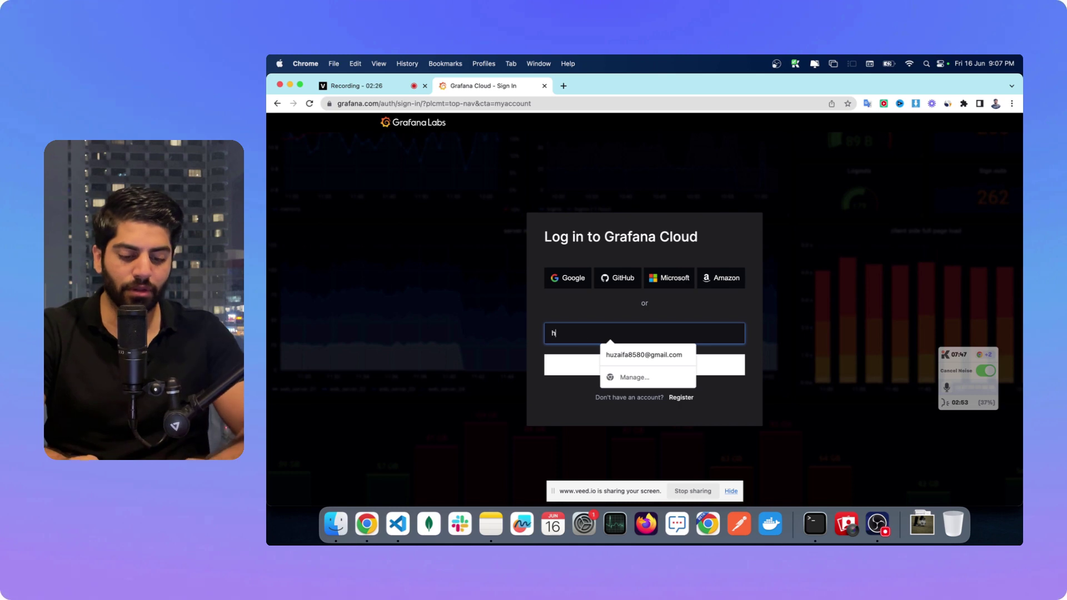
text(uzaifa)
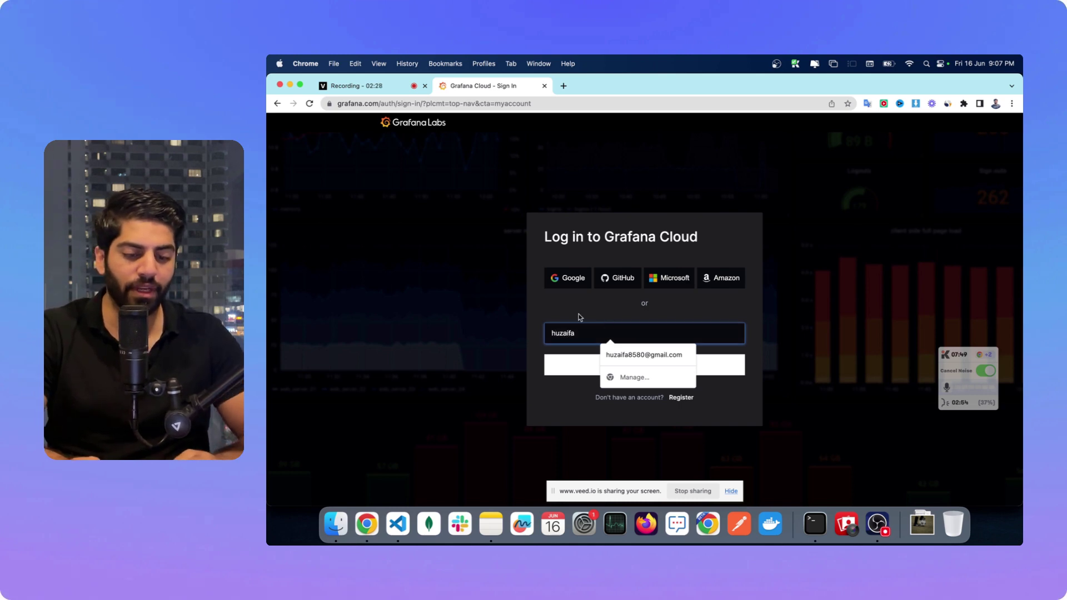
click(615, 334)
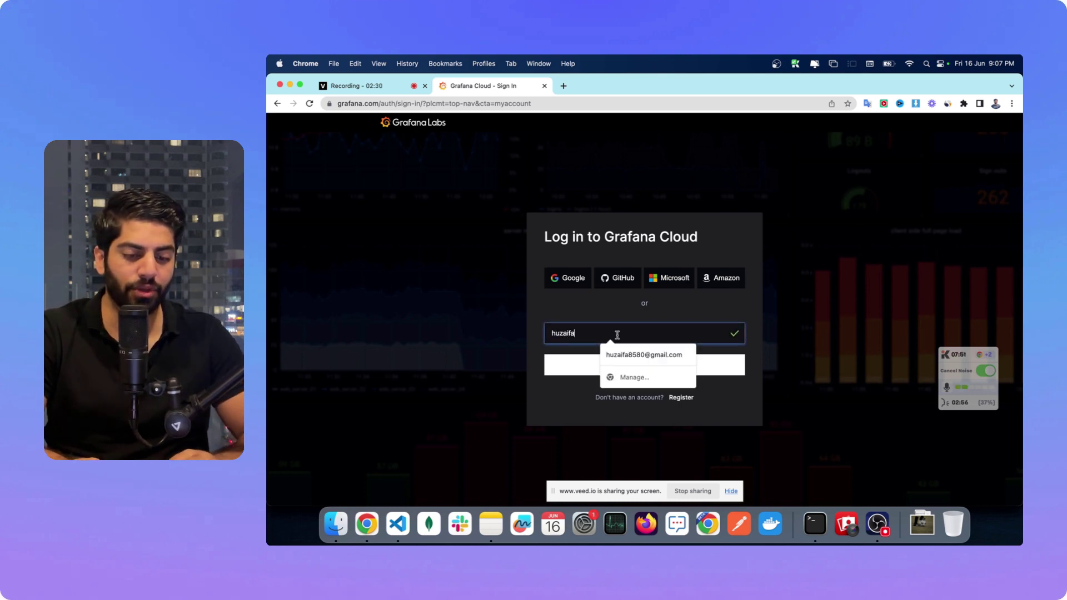
Step: Register for Grafana Cloud with a Google account, finish the stack setup in the AWS US East region and reload the stack page
click(681, 398)
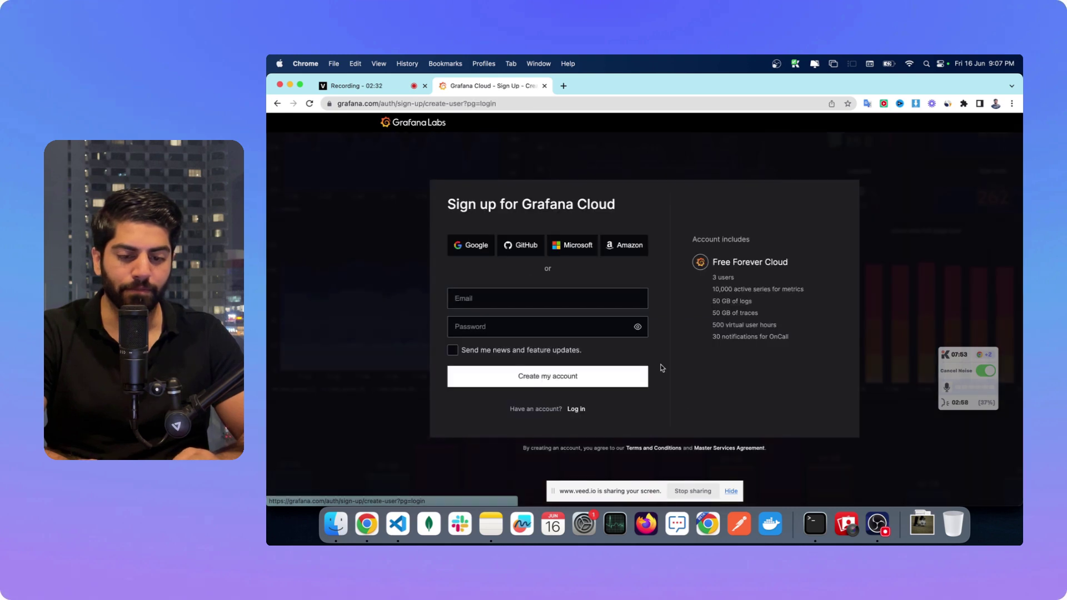
click(502, 295)
click(482, 271)
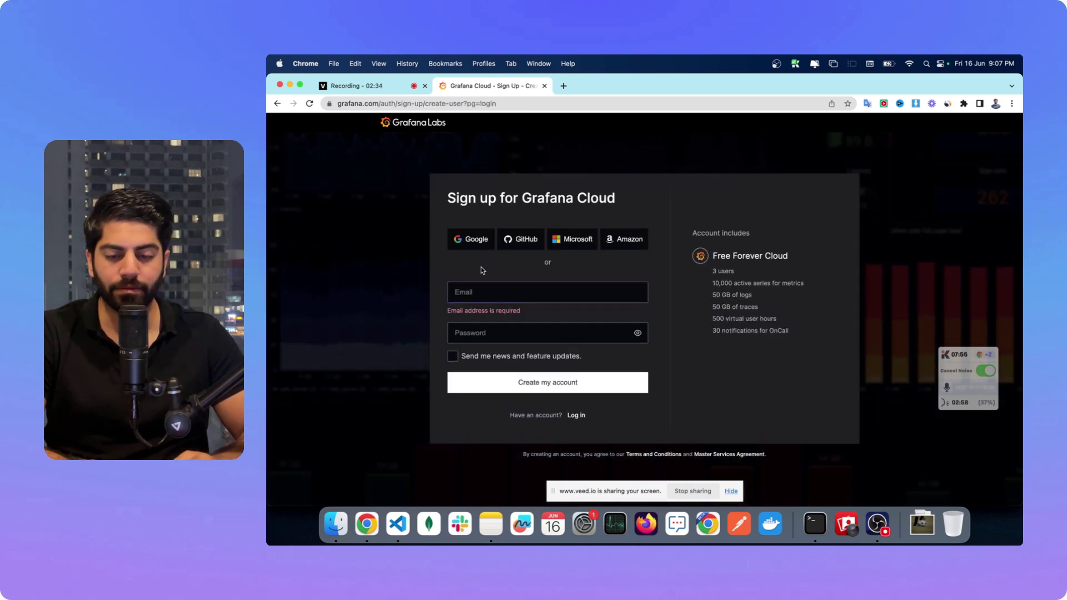
click(478, 248)
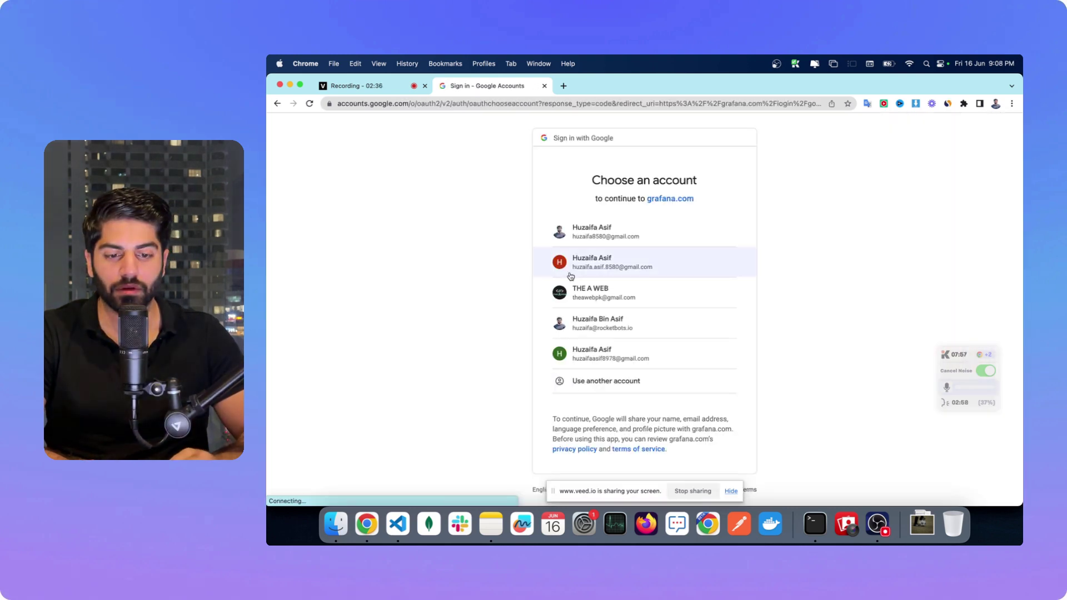
click(575, 277)
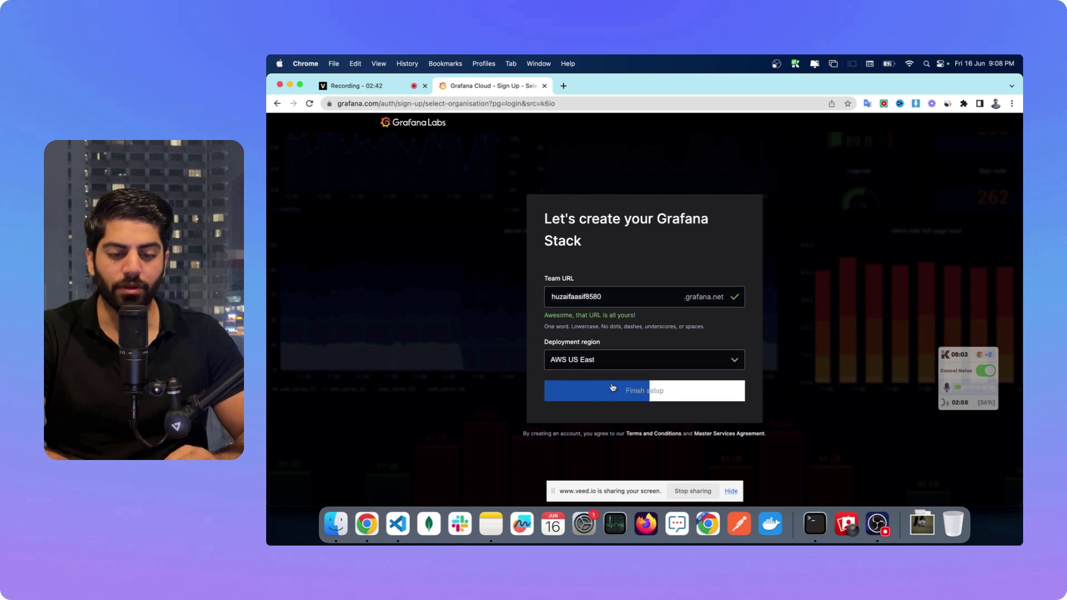
click(600, 393)
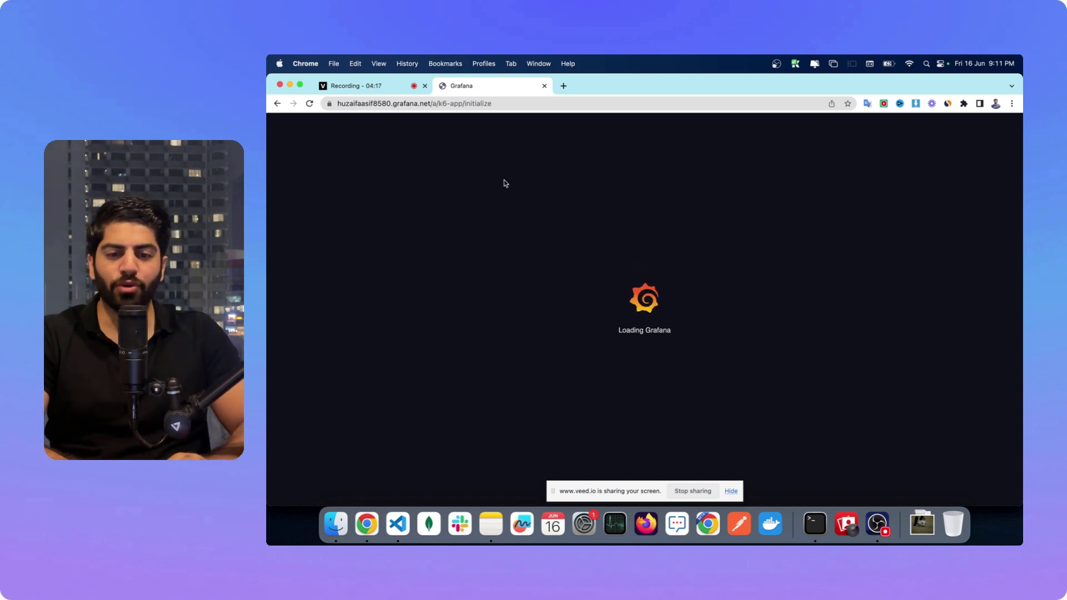
click(306, 105)
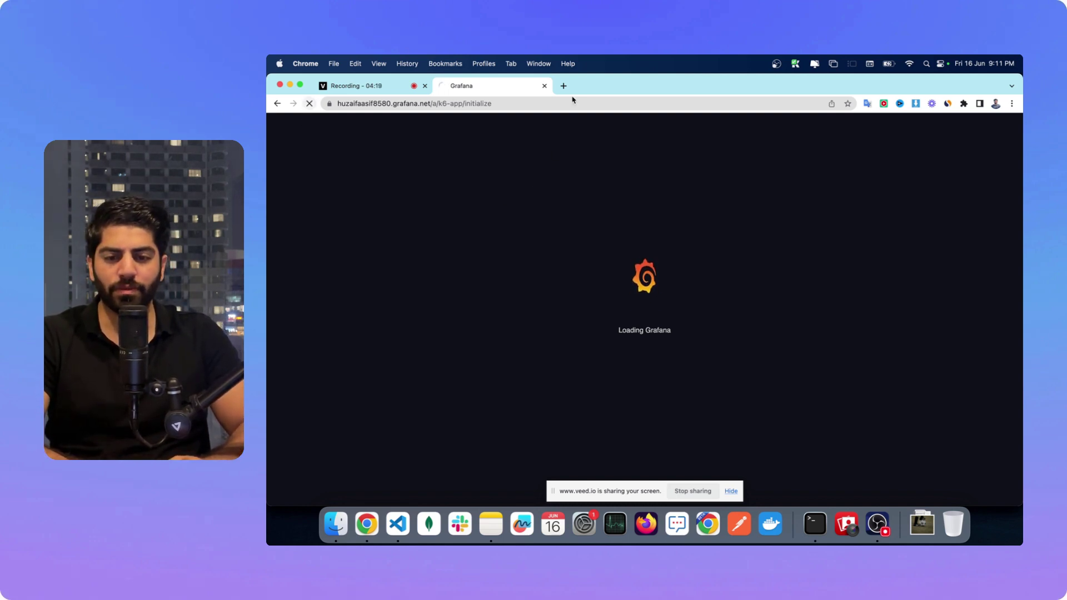
Step: Search for grafana load testing in a new tab and reach the Grafana Cloud k6 page through the k6.io site
click(563, 87)
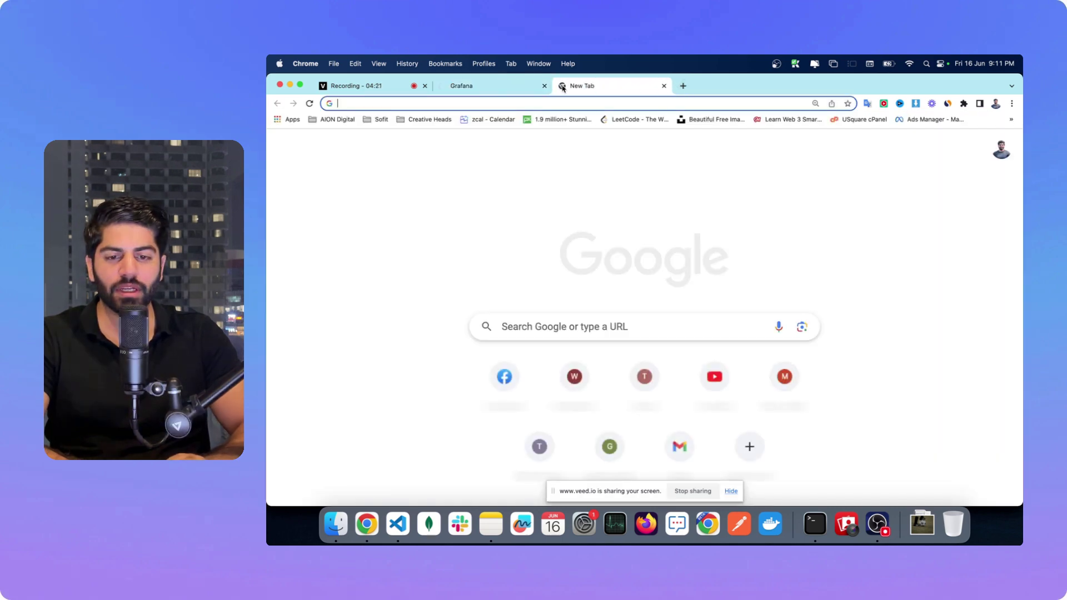
text(grafan)
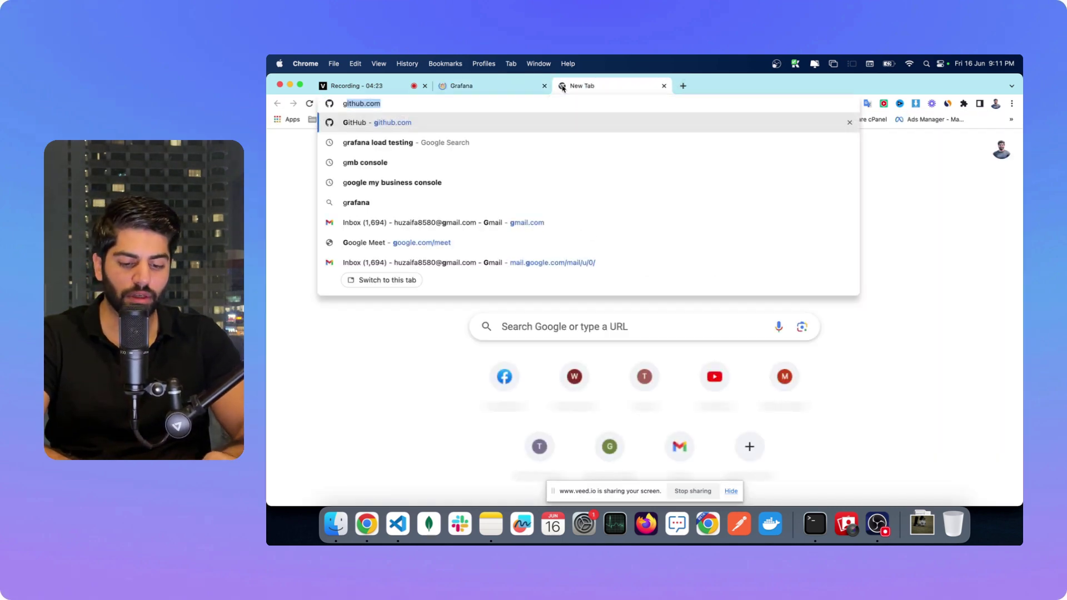
text(a)
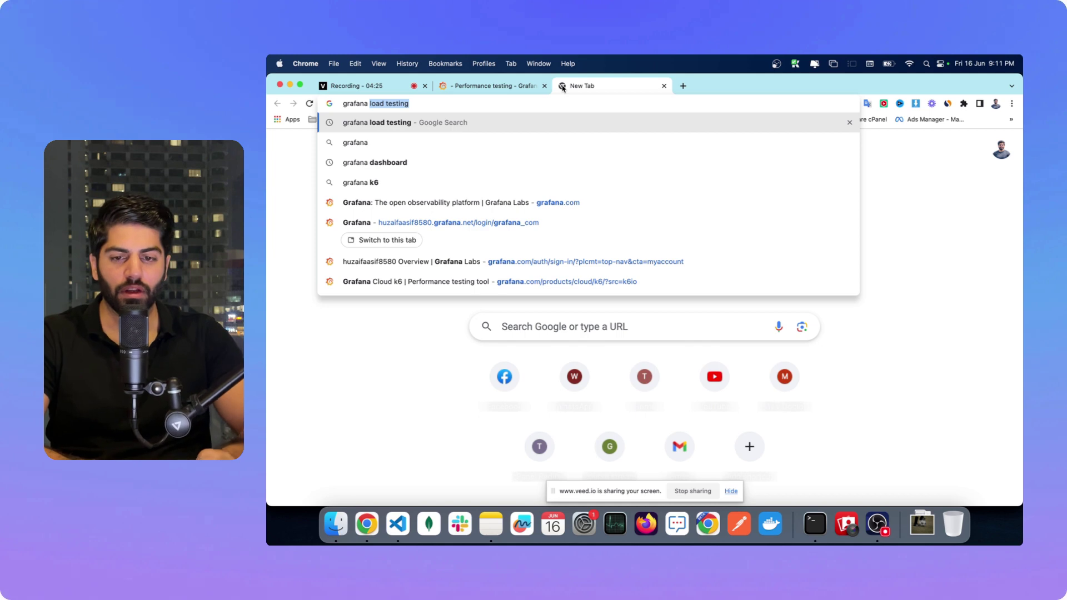
key(Return)
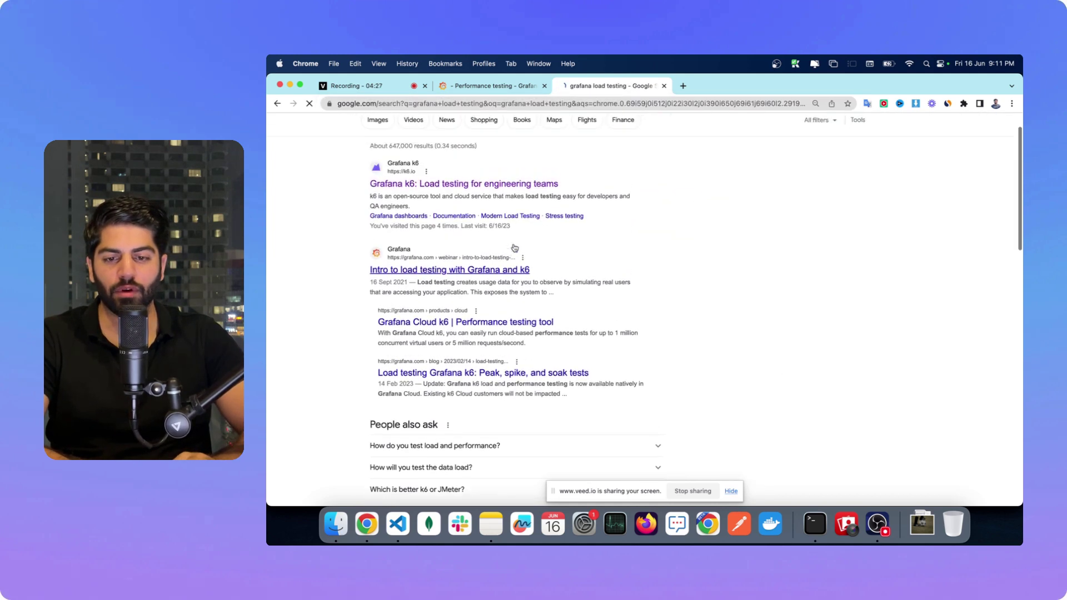
click(472, 186)
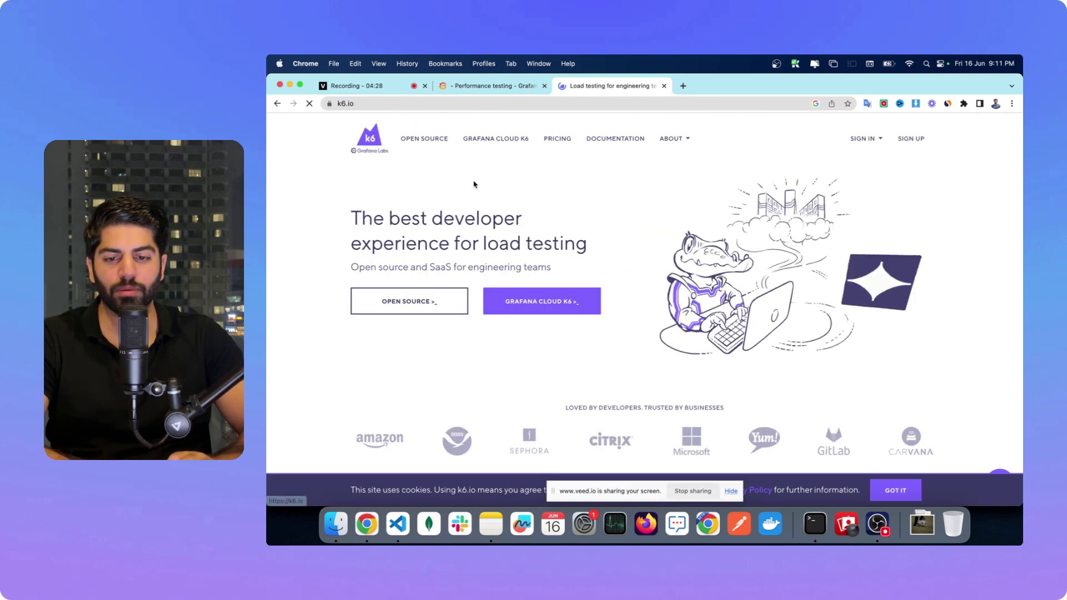
click(547, 305)
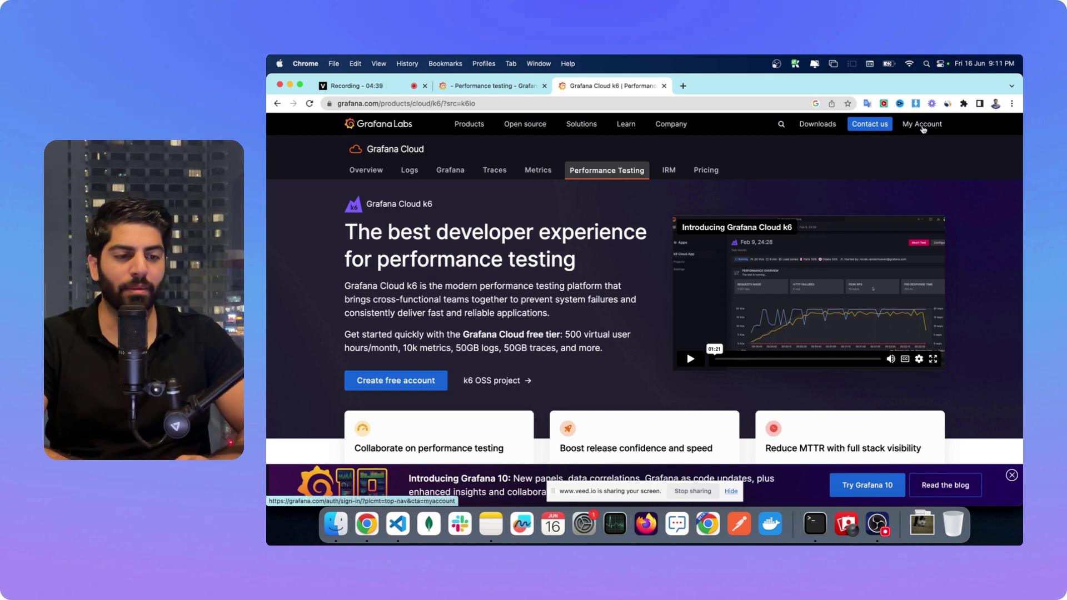
Step: Open the account's Grafana Cloud Portal, launch the stack's Grafana instance and review its home page
click(922, 125)
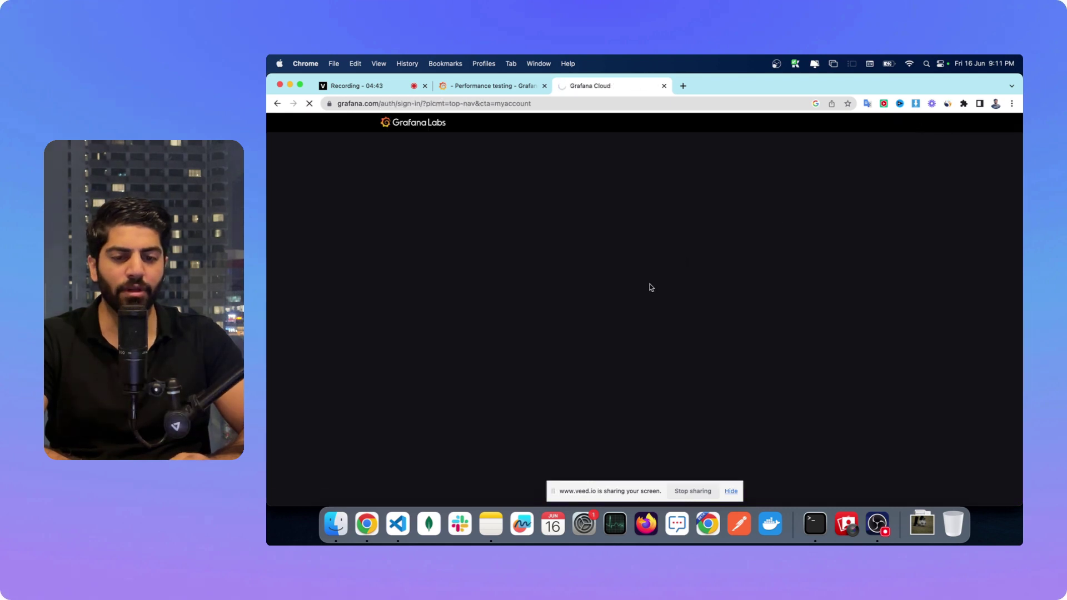
scroll(640, 295, down, 3)
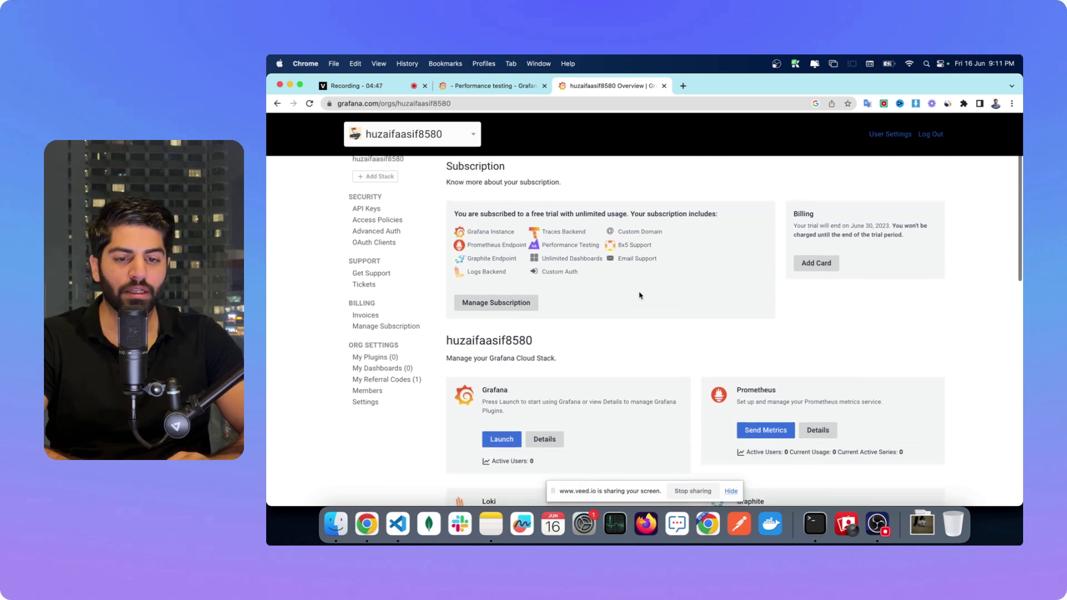
scroll(640, 289, up, 4)
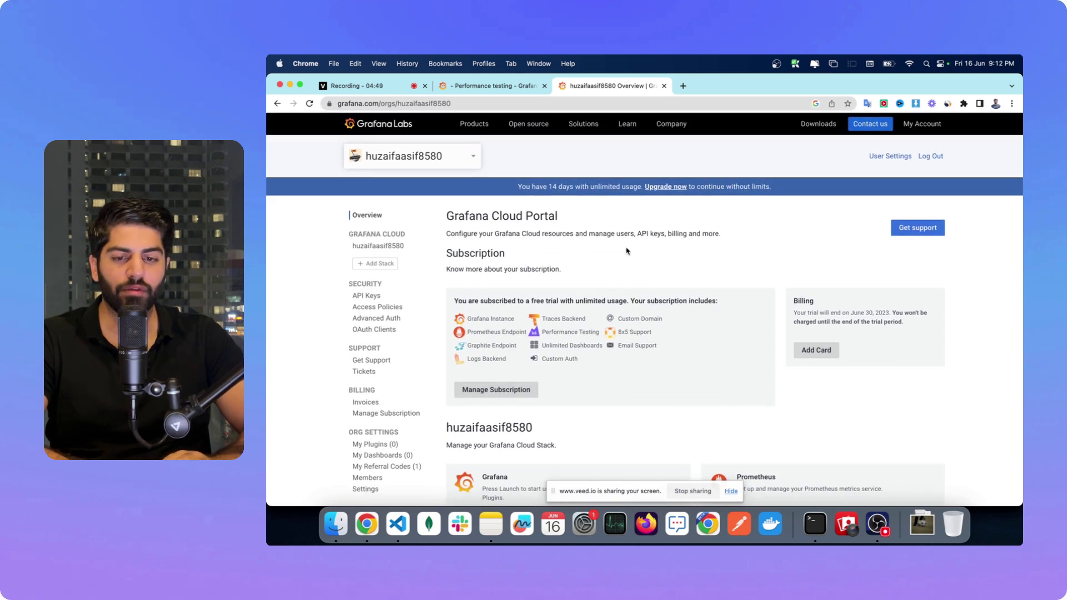
scroll(627, 251, down, 4)
scroll(626, 249, down, 3)
click(502, 335)
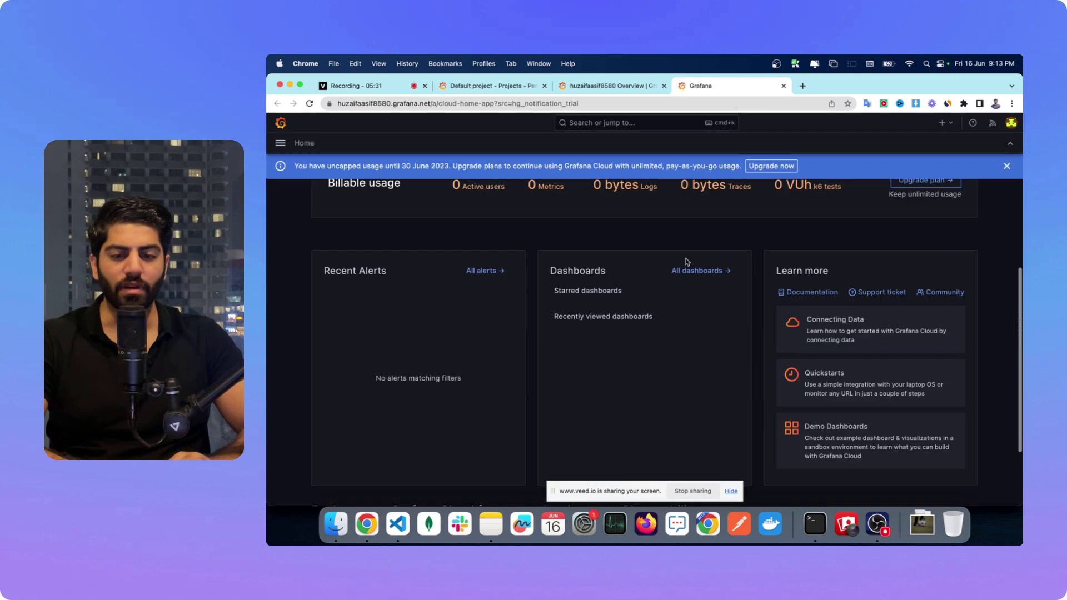
scroll(686, 264, up, 5)
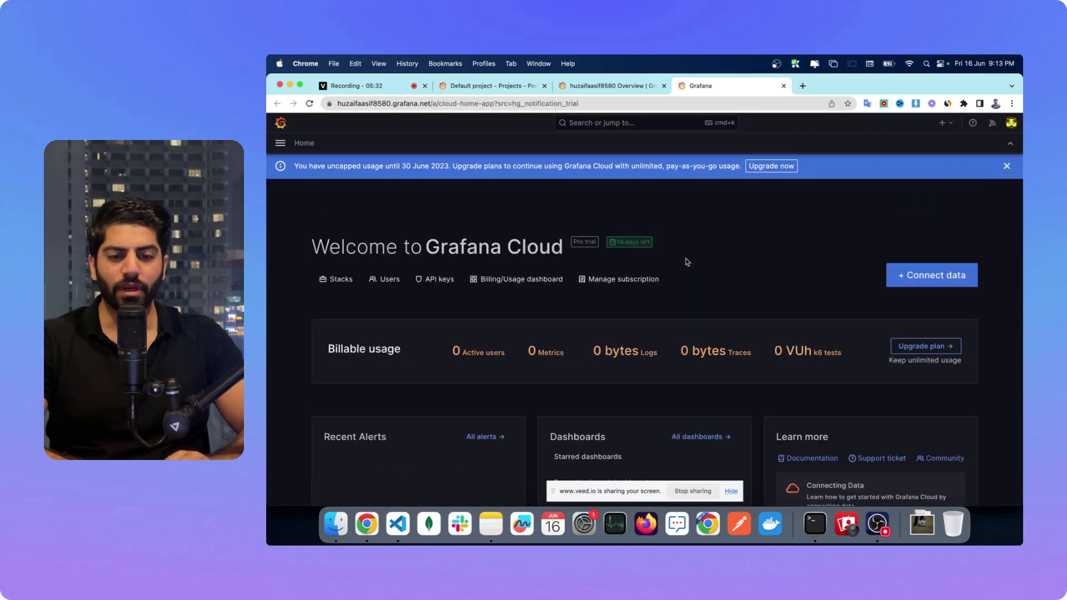
scroll(687, 261, down, 3)
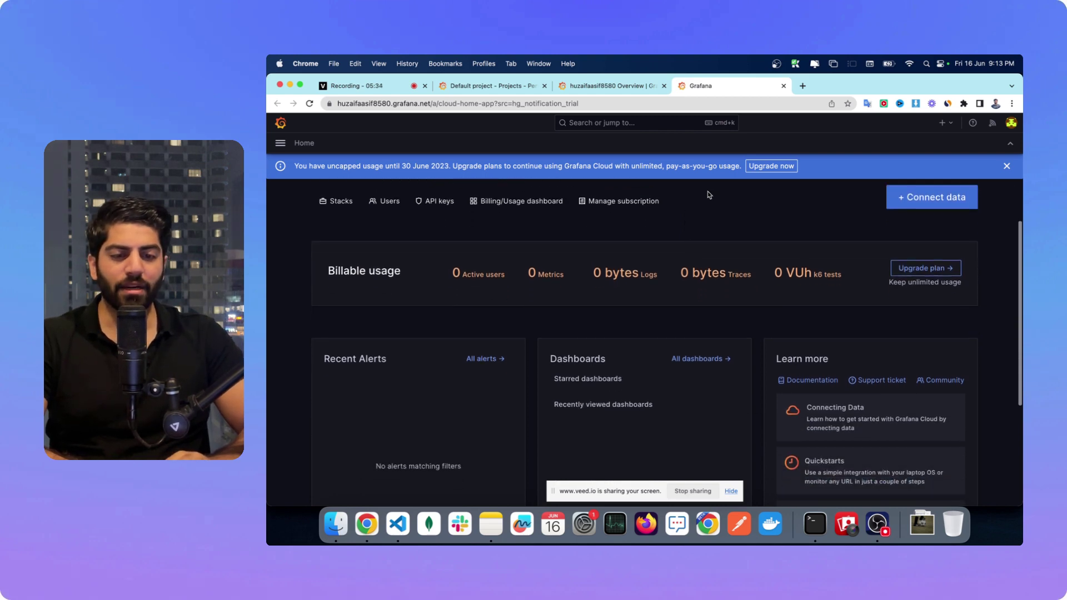
scroll(716, 191, down, 1)
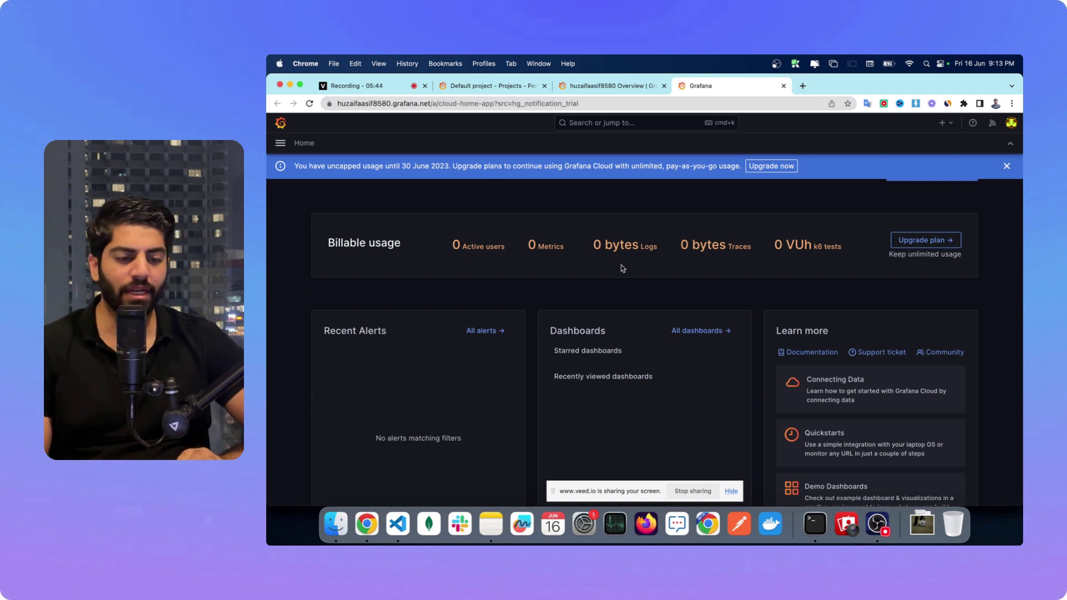
Step: Open the k6 performance testing app from the Grafana home page and start a new test, highlighting the macOS install command
scroll(622, 269, down, 5)
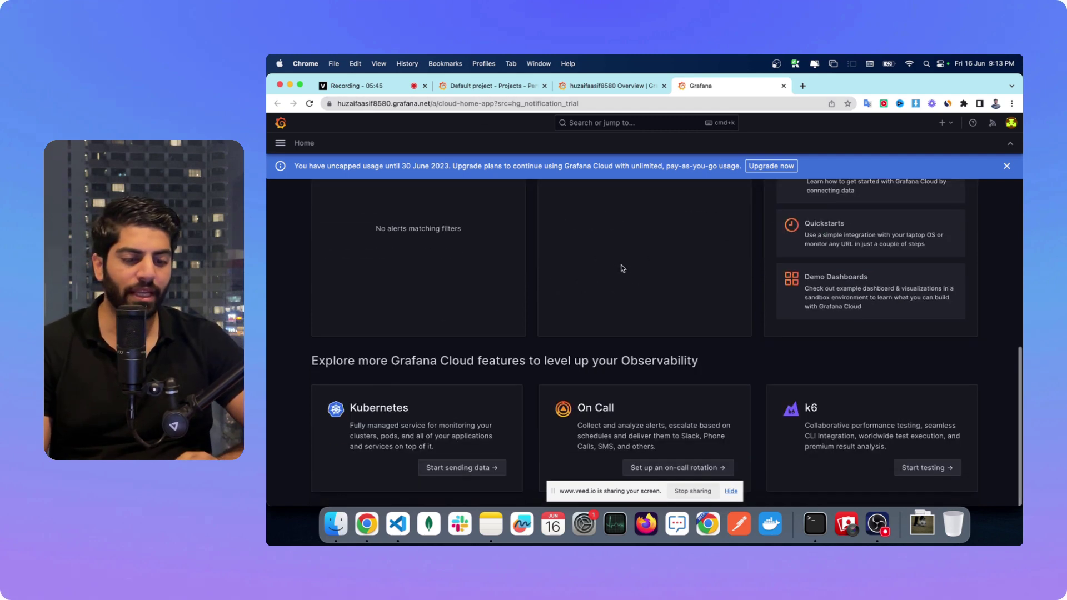
click(281, 144)
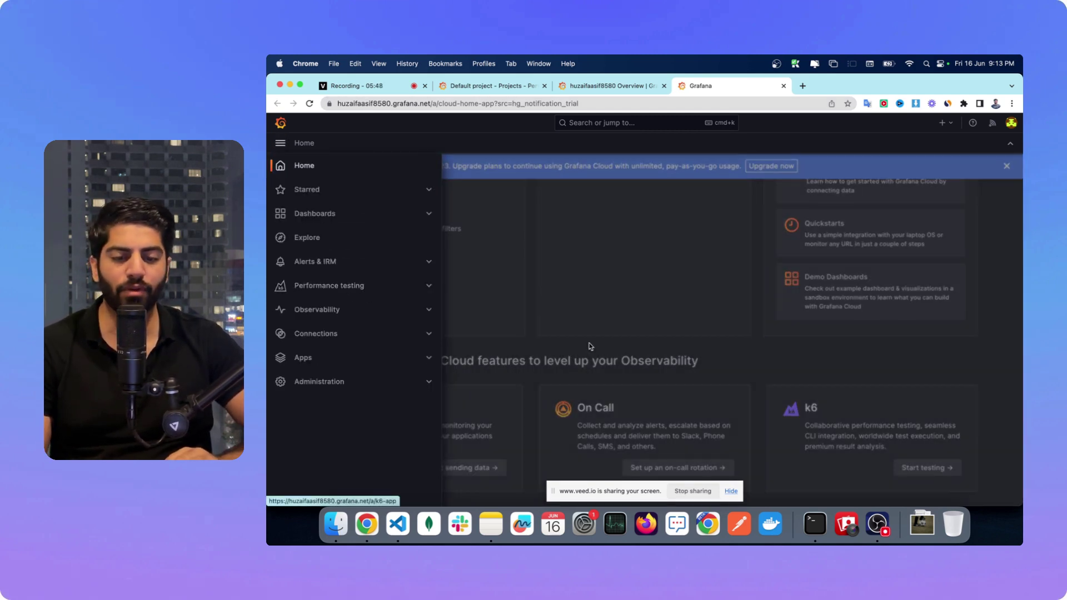
click(715, 345)
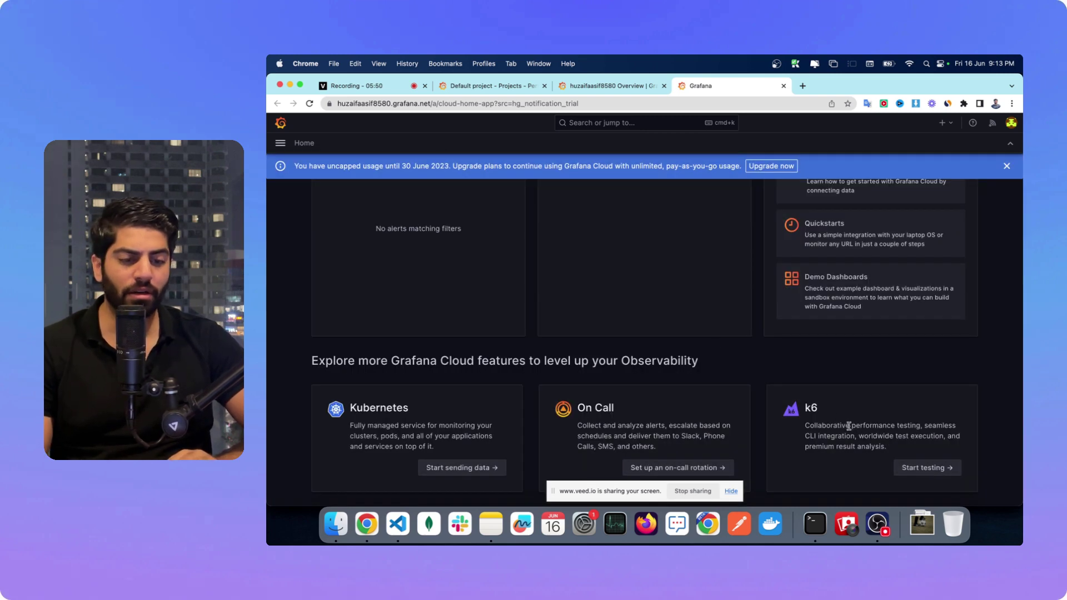
click(906, 469)
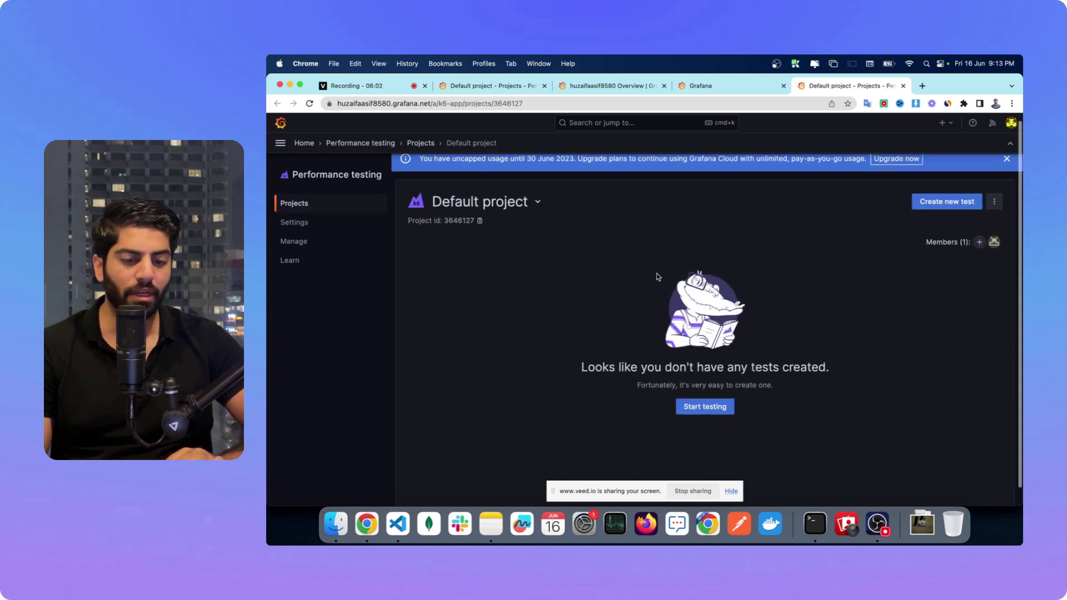
click(704, 395)
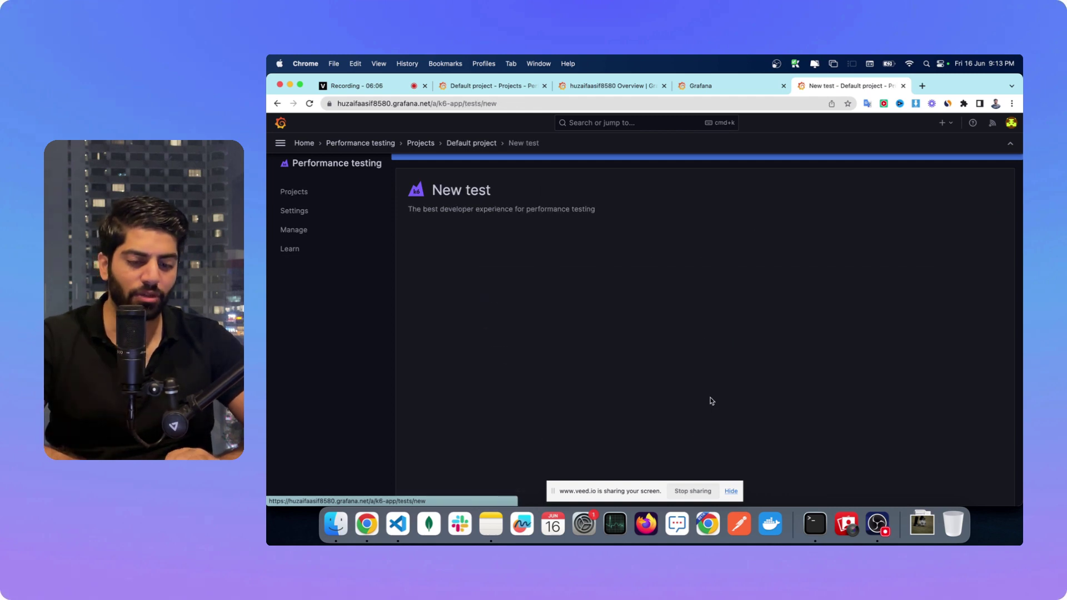
scroll(667, 309, down, 1)
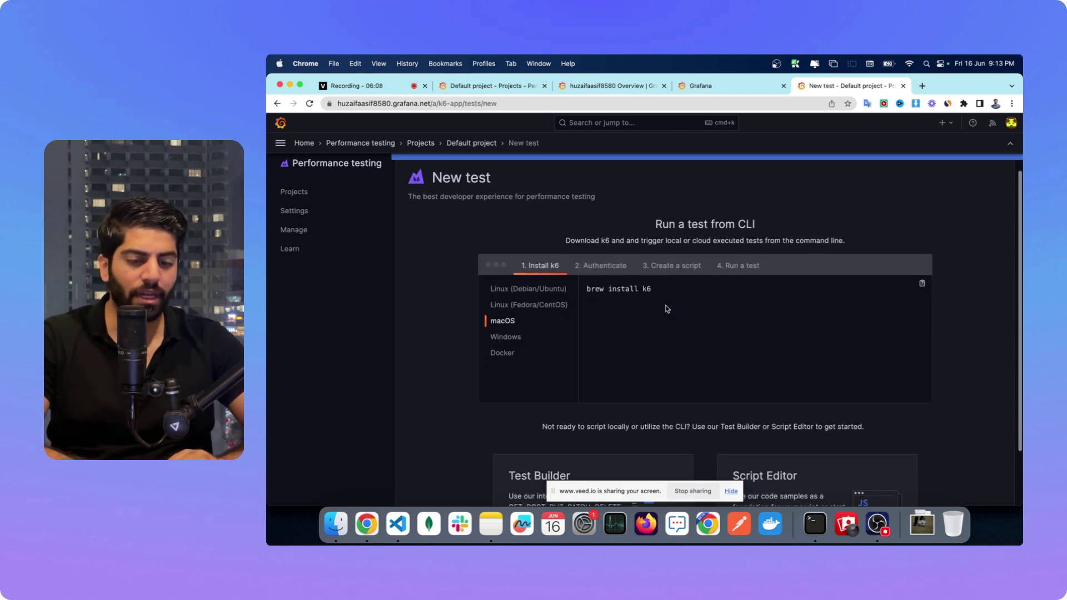
drag(653, 289, 604, 288)
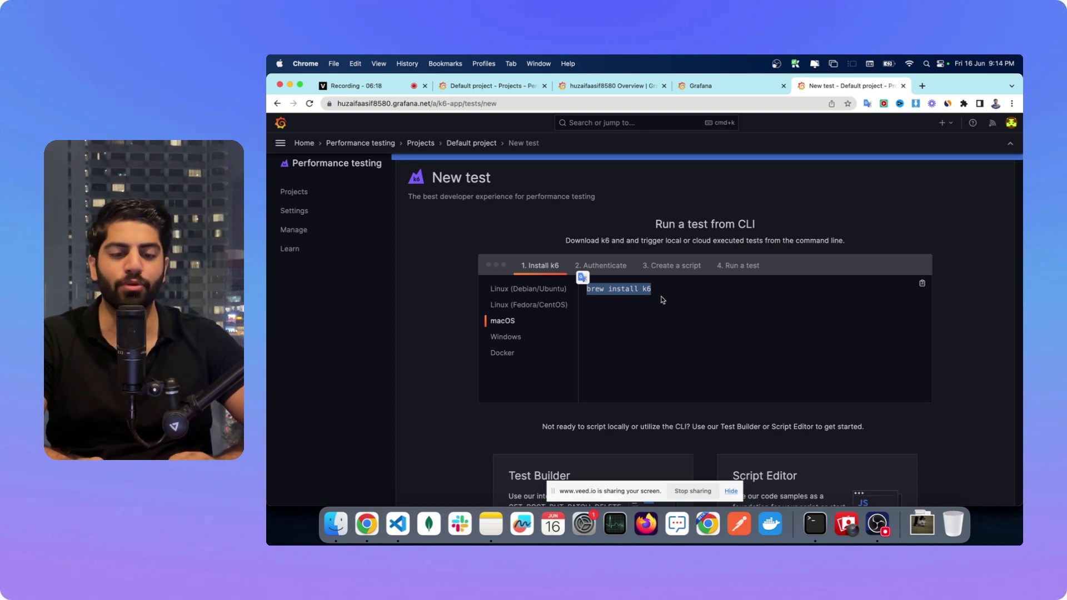
Step: Copy the k6 cloud login command with its API token from the Authenticate instructions and run it in the cleared VS Code terminal
click(622, 273)
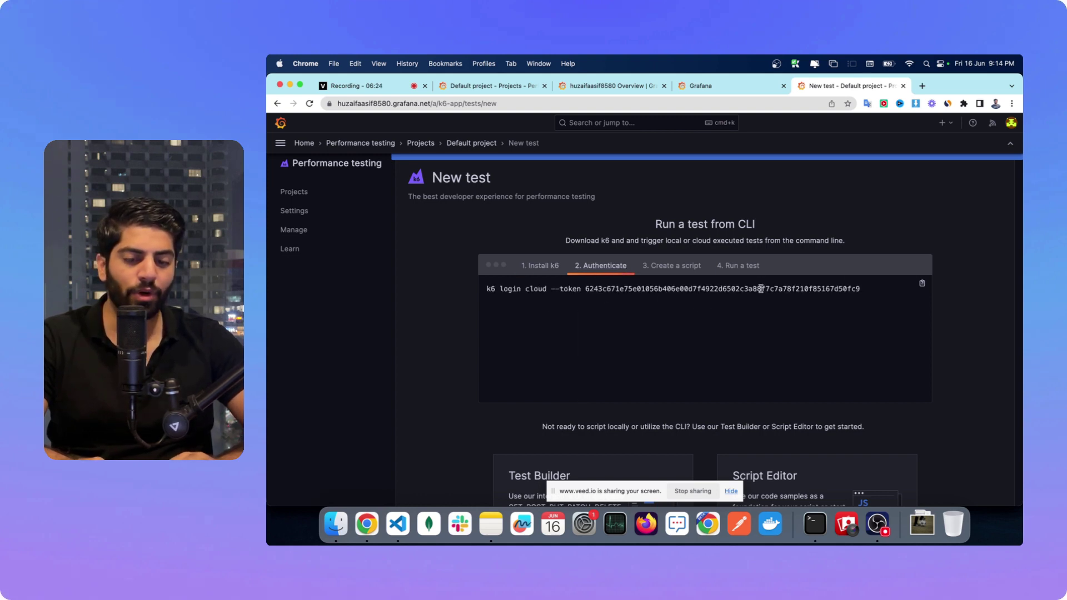
drag(865, 289, 482, 297)
key(super+c)
click(813, 530)
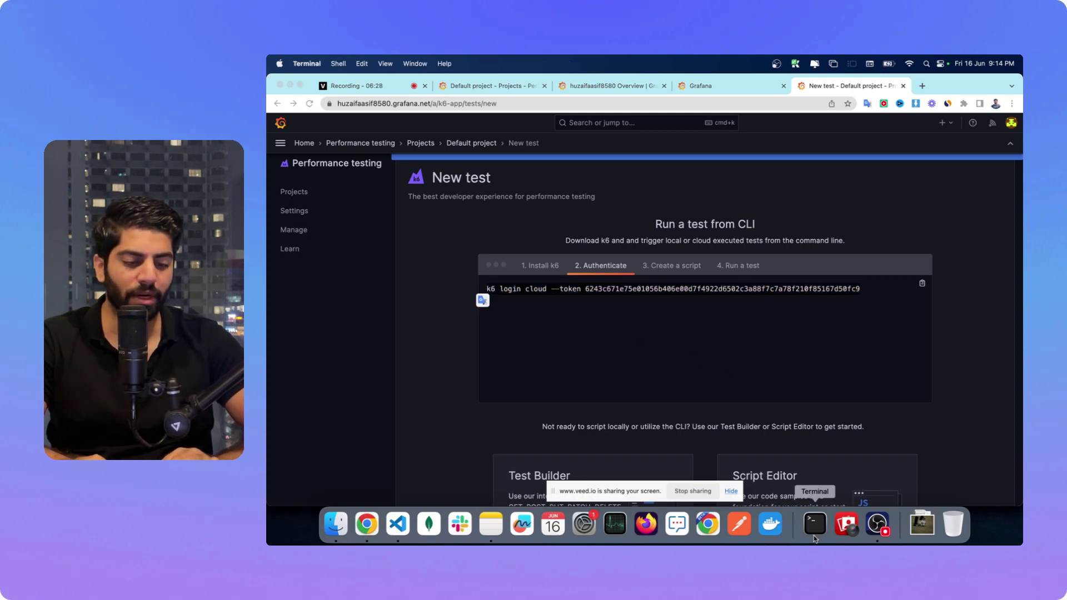
click(403, 527)
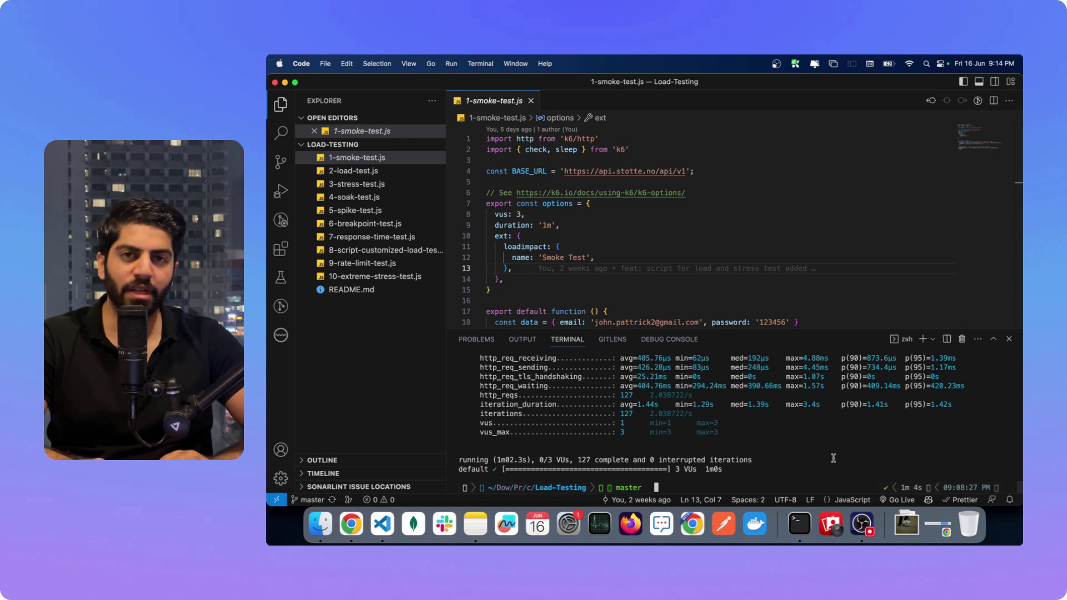
text(clear)
key(Return)
key(super+v)
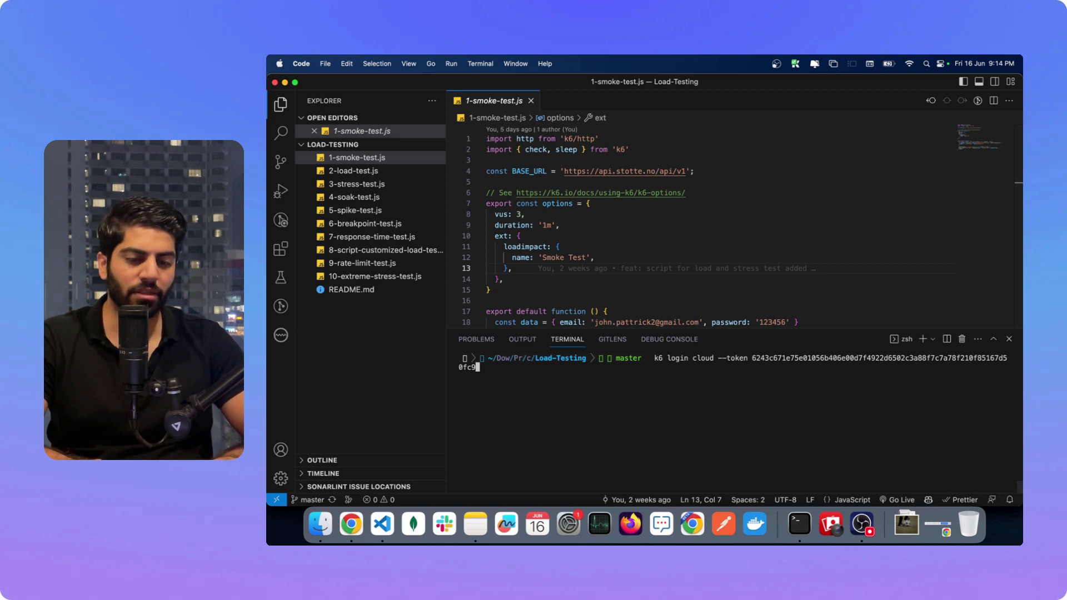
key(Return)
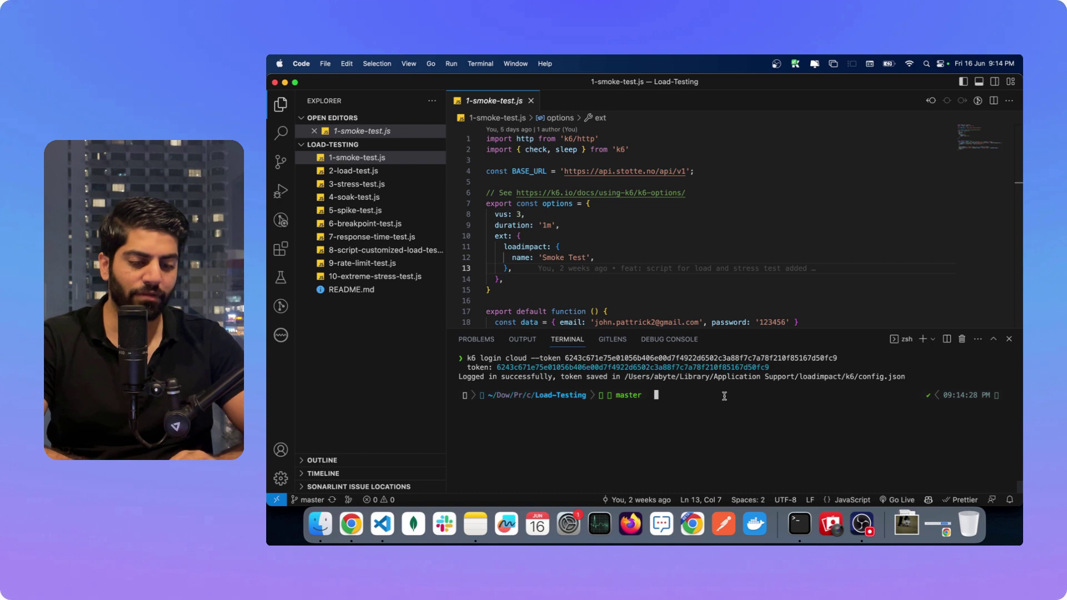
Step: Switch back to Chrome and read through the sample script in the Create a script instructions
click(351, 523)
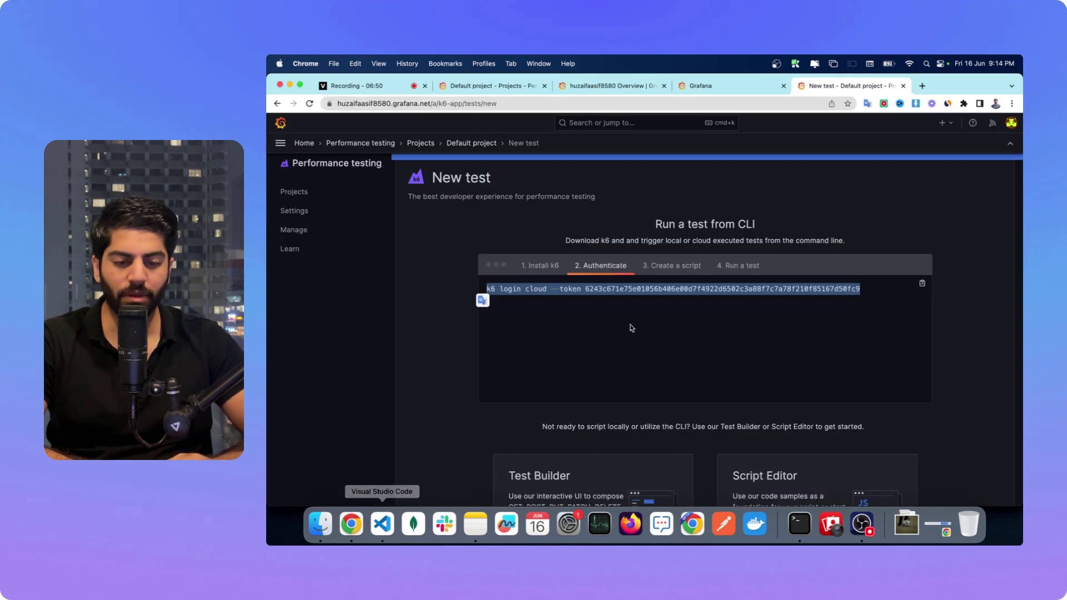
click(669, 267)
scroll(623, 351, down, 5)
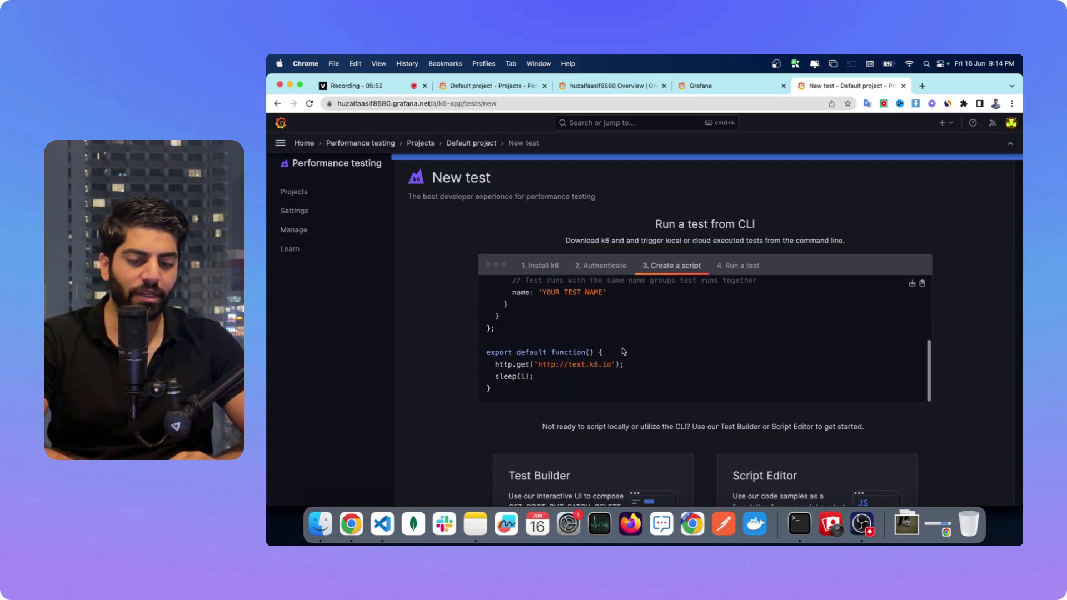
scroll(623, 351, up, 5)
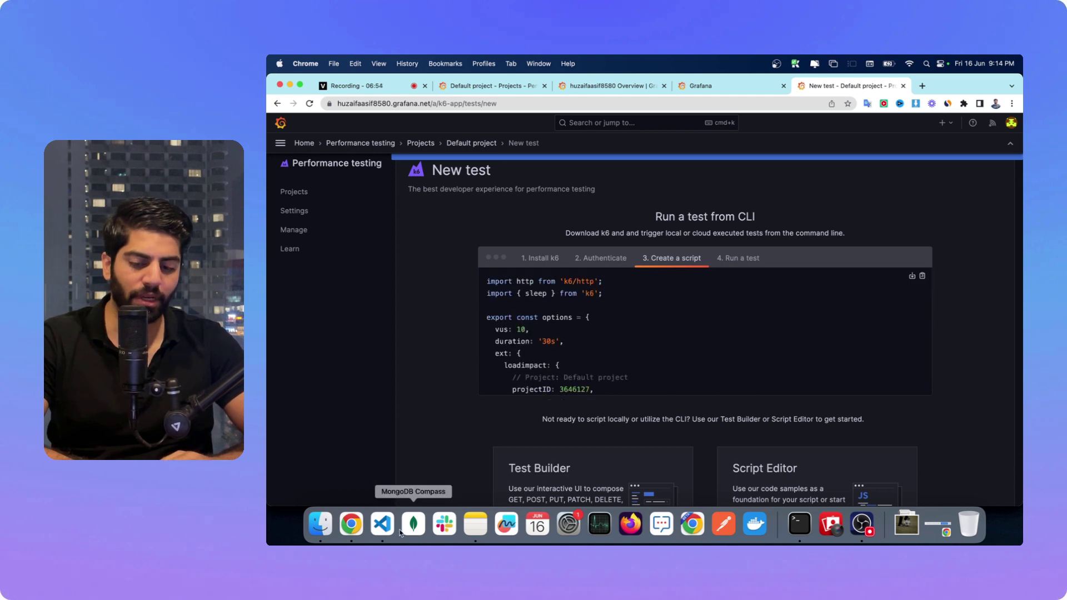
Step: Switch to VS Code and look through the smoke, load and stress test scripts
click(383, 524)
click(362, 170)
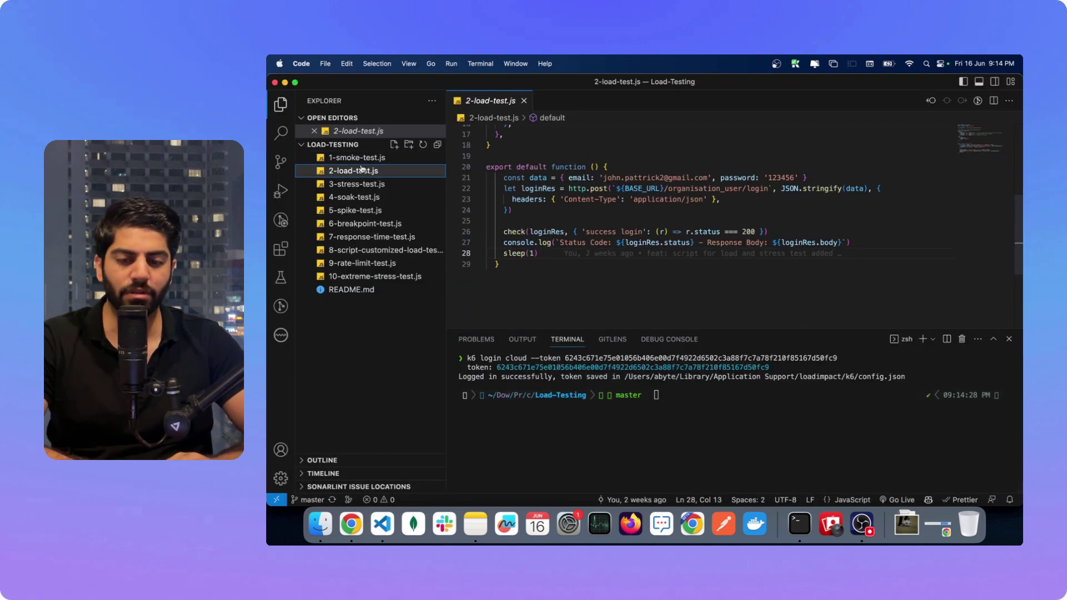
click(360, 158)
click(365, 171)
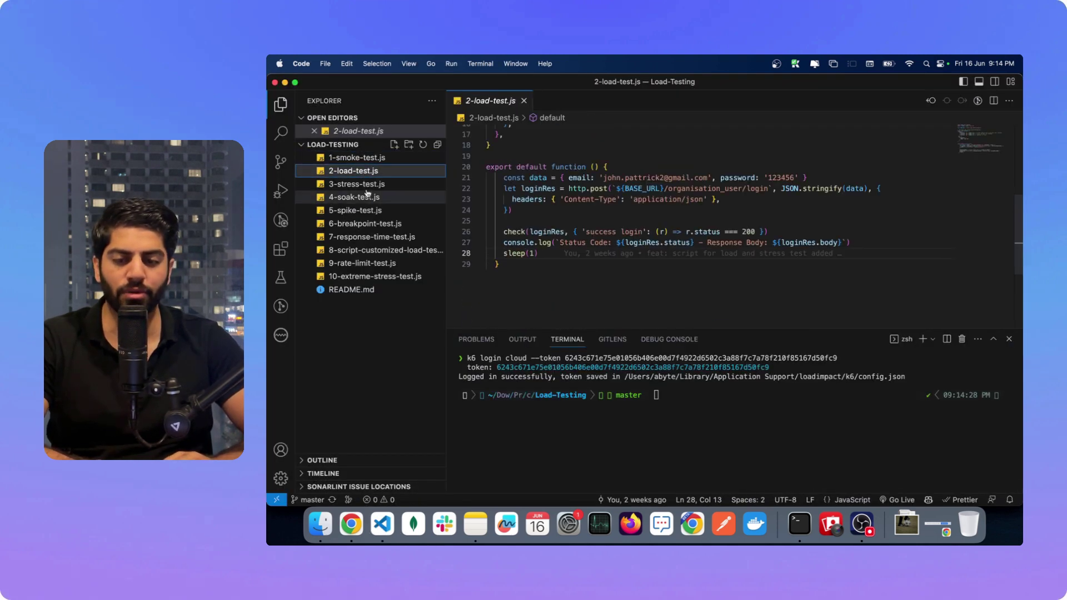
click(356, 184)
Step: Return to Chrome and view the Run a test instructions for executing a script in the cloud
click(354, 529)
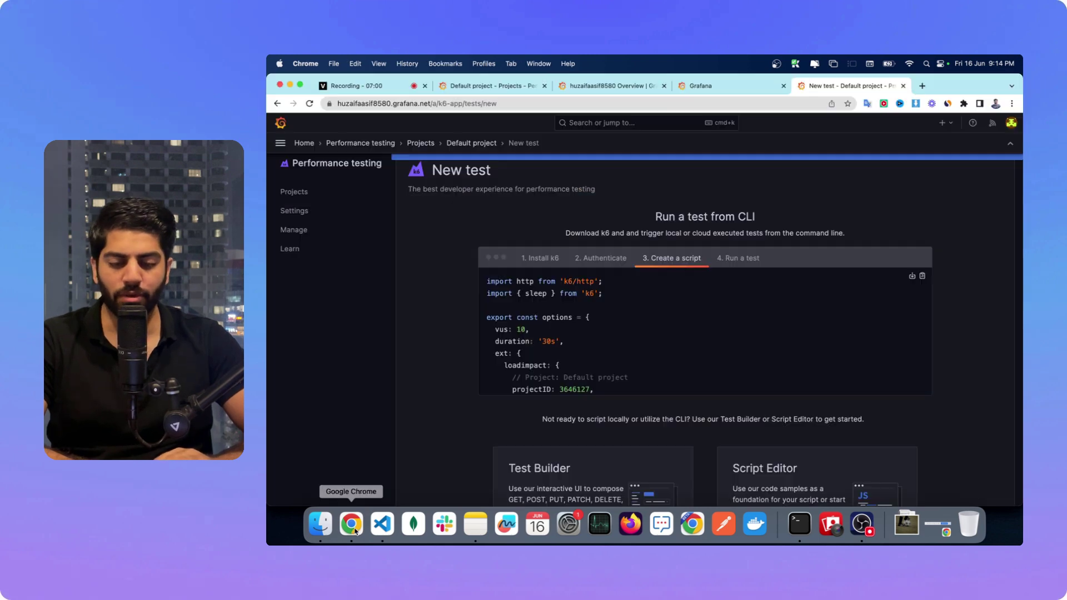
click(739, 259)
scroll(727, 350, down, 1)
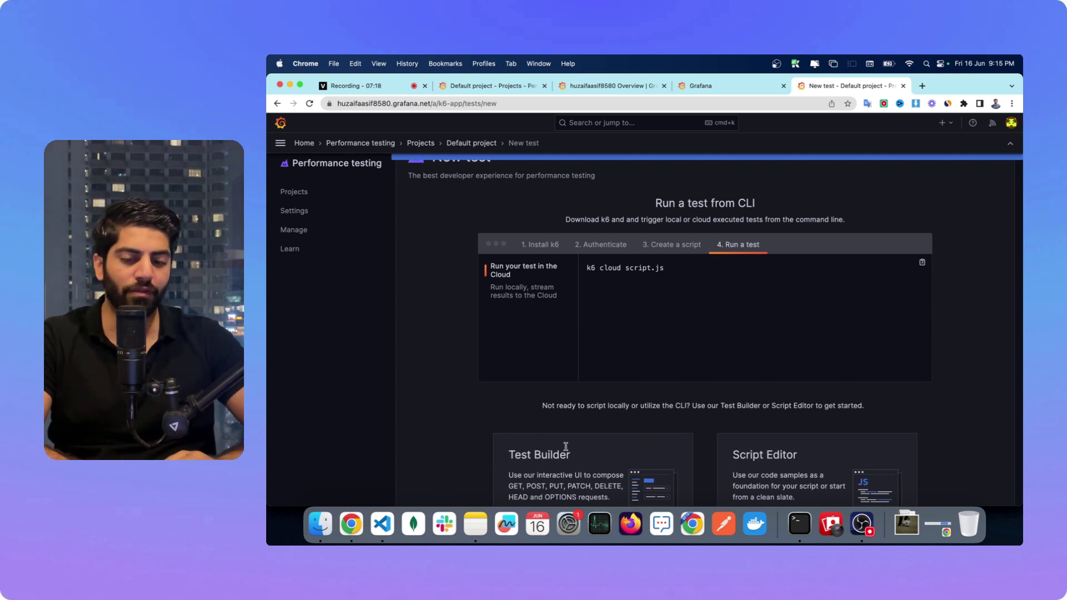
Step: Switch to VS Code and run the smoke test in the cloud with k6 cloud 1-smoke-test.js
click(382, 523)
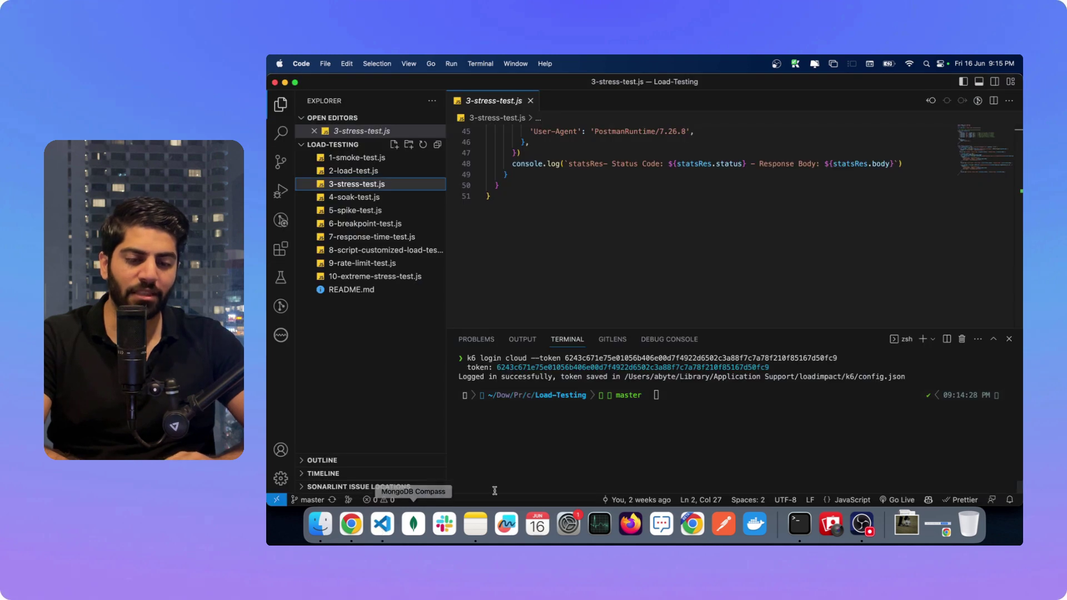
click(664, 416)
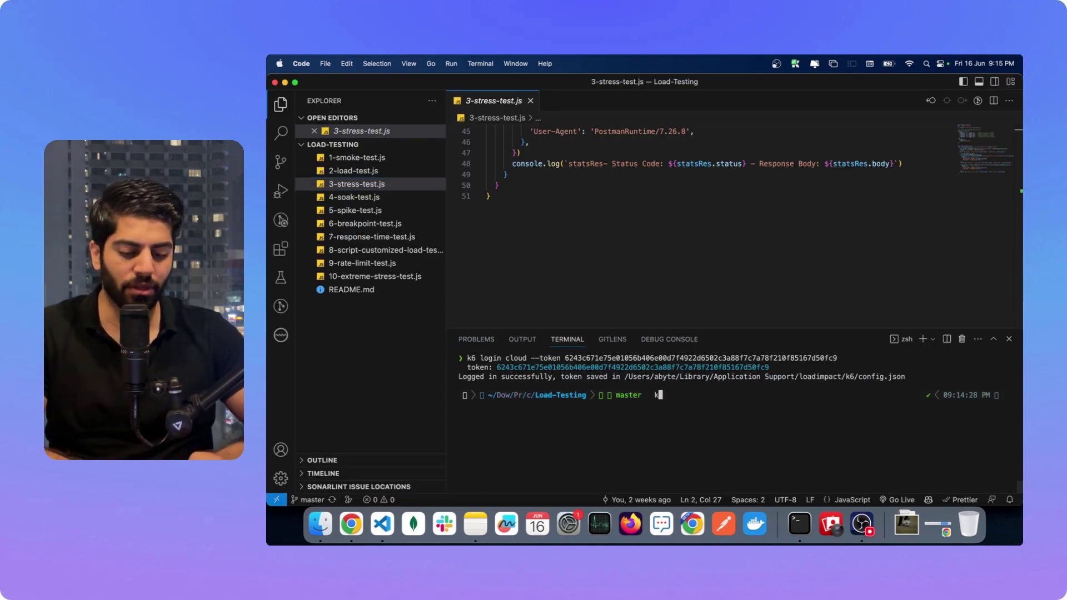
text(k6 cloud)
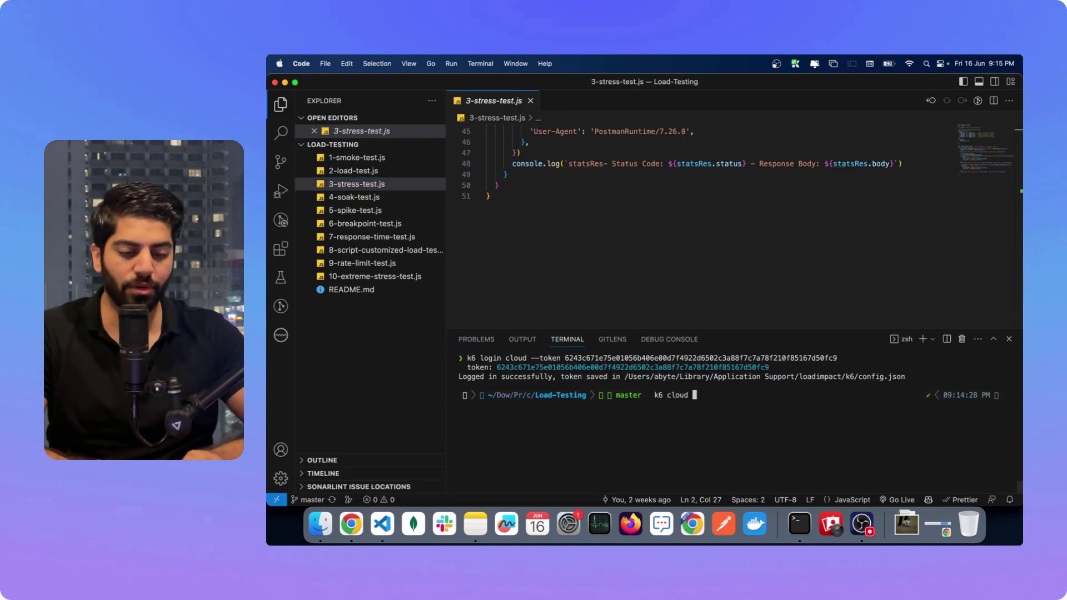
click(376, 157)
key(Return)
click(702, 399)
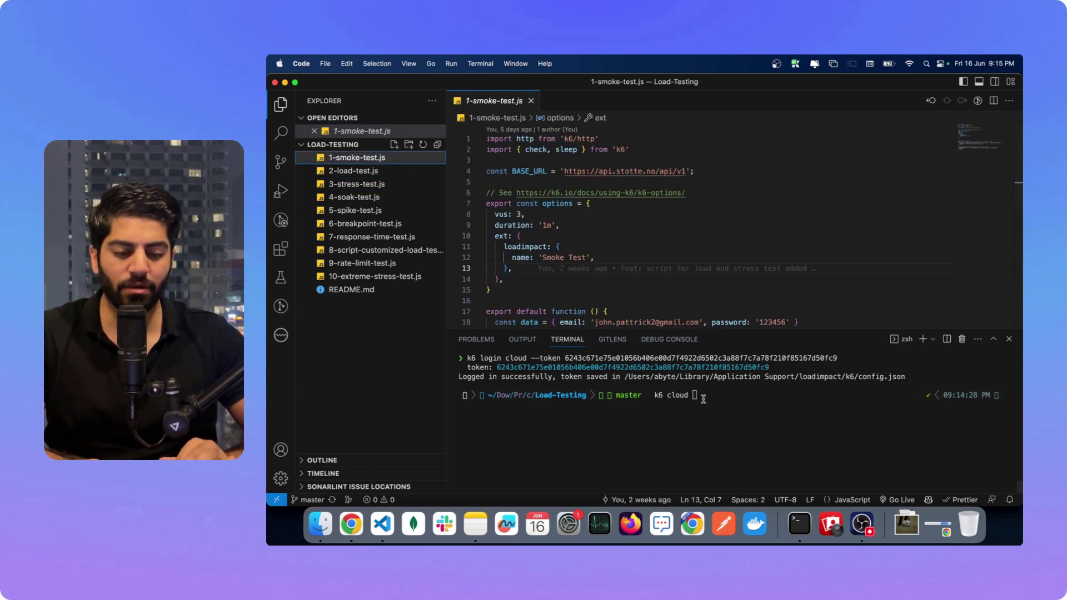
text(1-smoke-test.js)
key(Return)
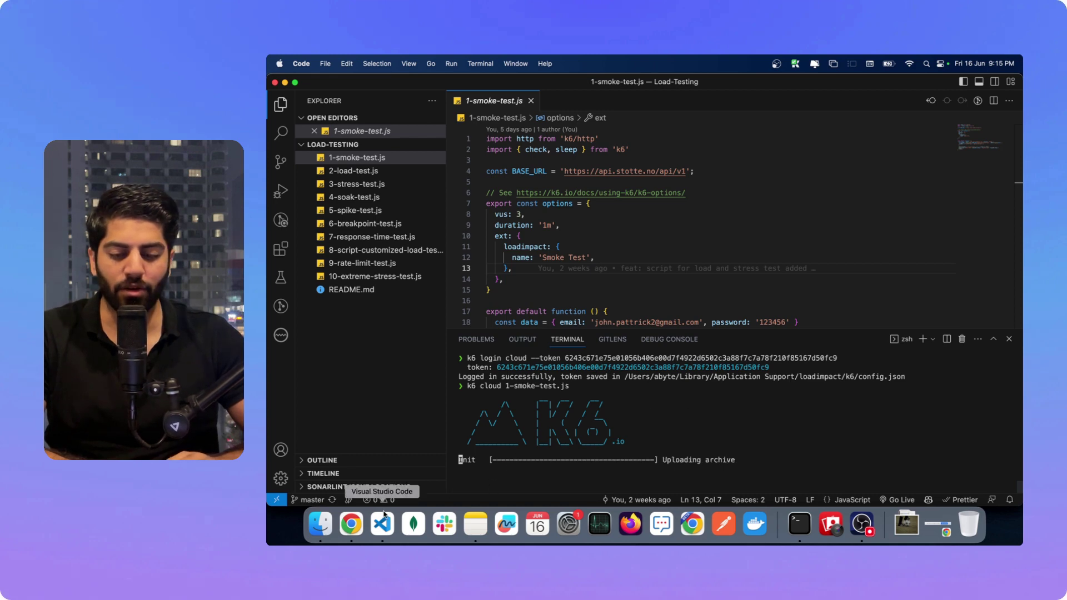
Step: Open the Smoke Test in Chrome through the Default project, and check the run's progress in the VS Code terminal
click(351, 525)
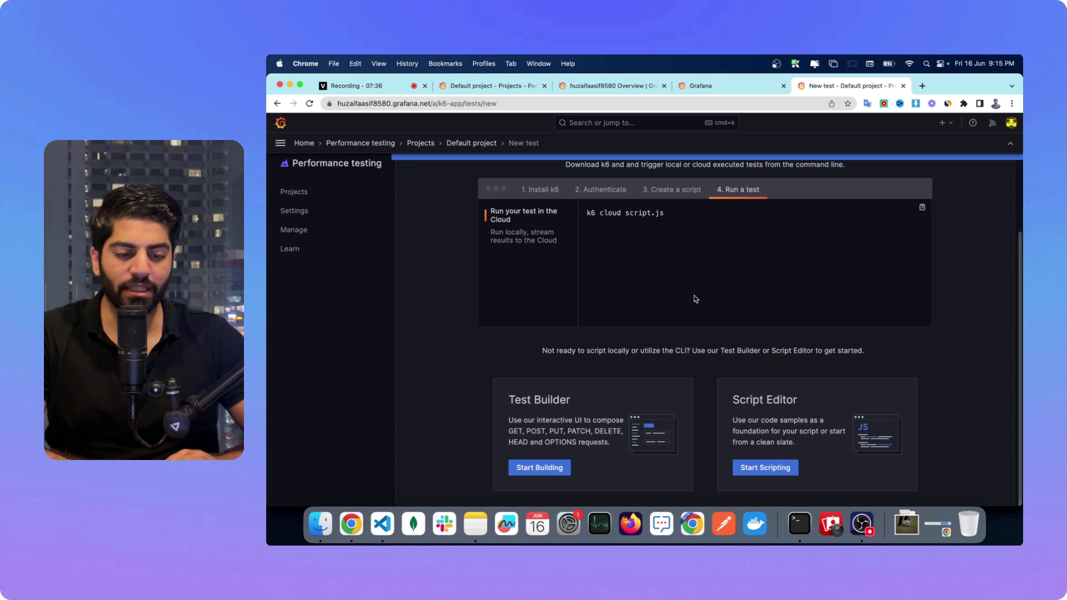
scroll(694, 299, up, 3)
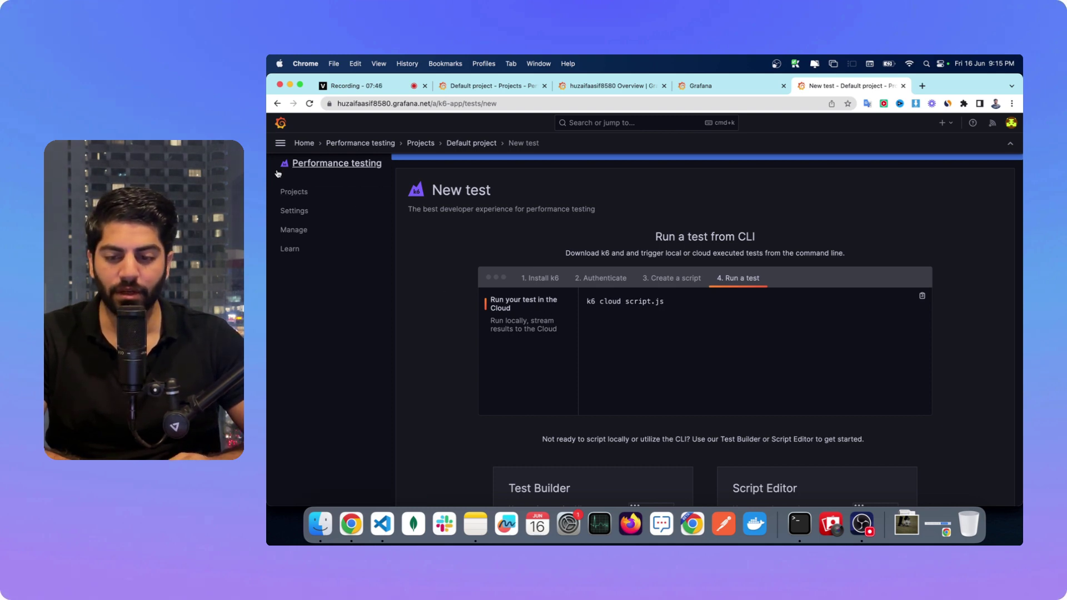
click(297, 191)
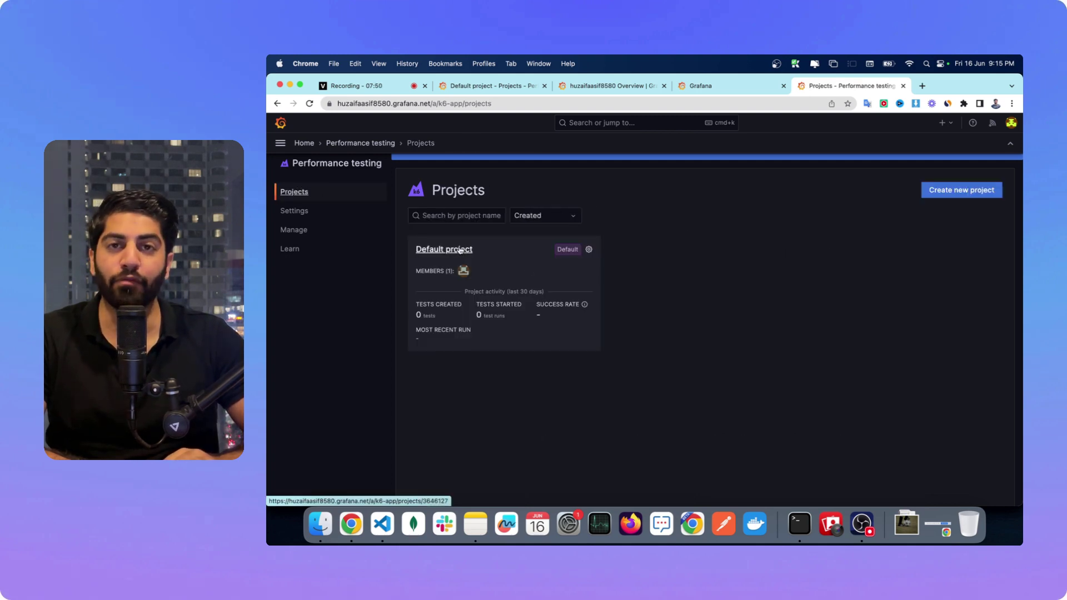
click(460, 250)
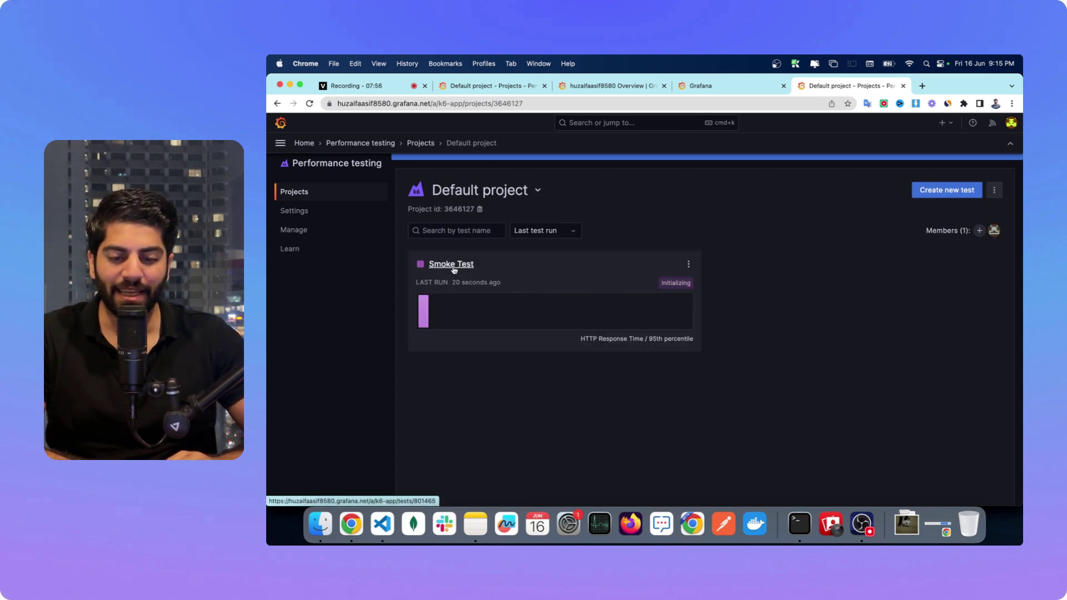
click(452, 265)
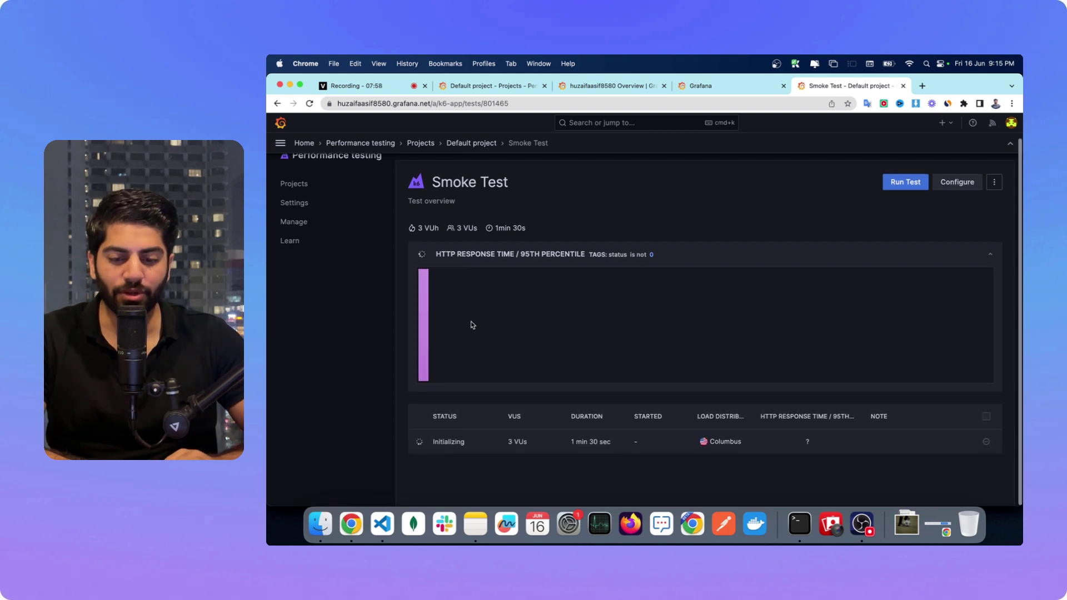
click(382, 524)
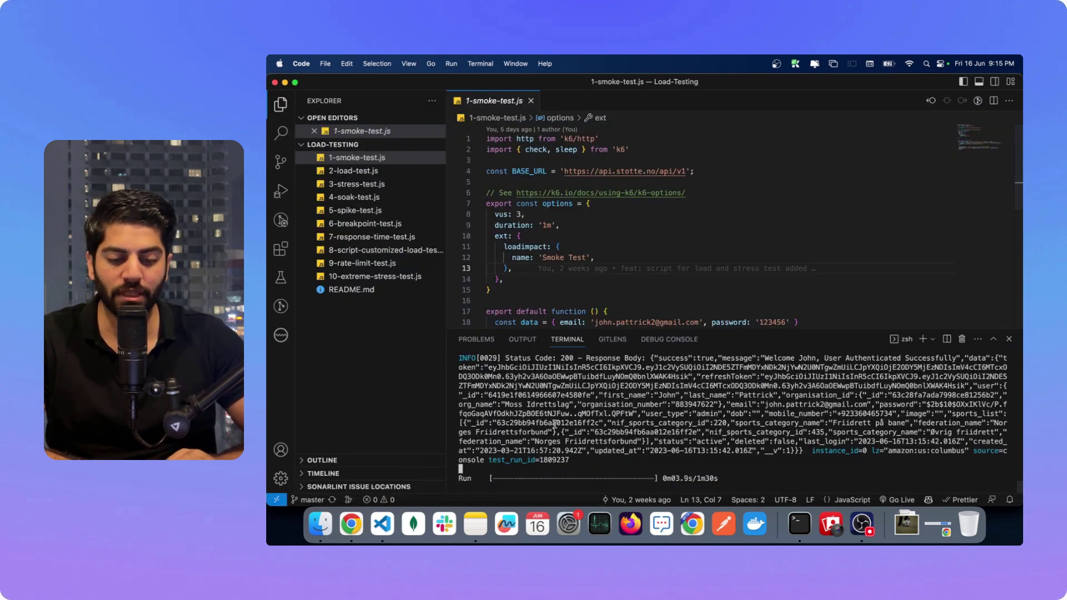
Step: Return to Chrome and review the k6 API token and environment variable settings, plus the Manage page's thresholds
click(351, 524)
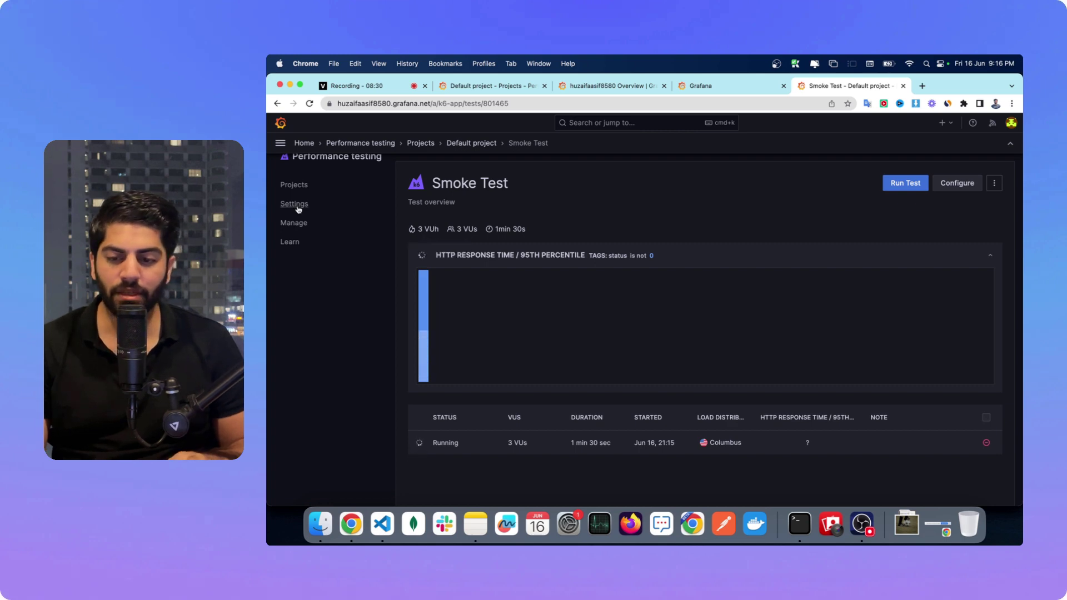
click(383, 207)
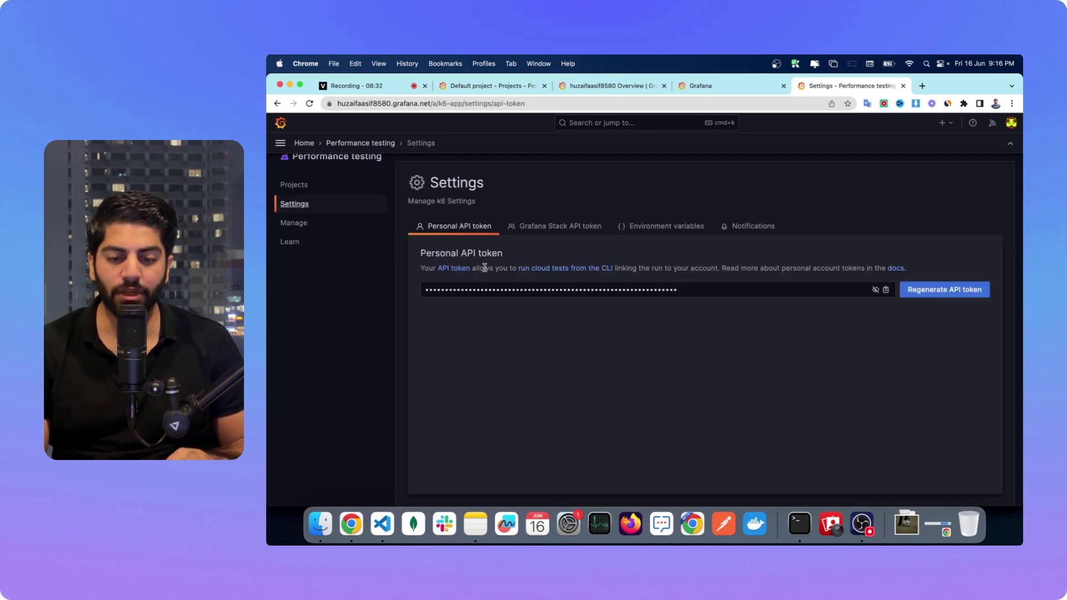
click(528, 227)
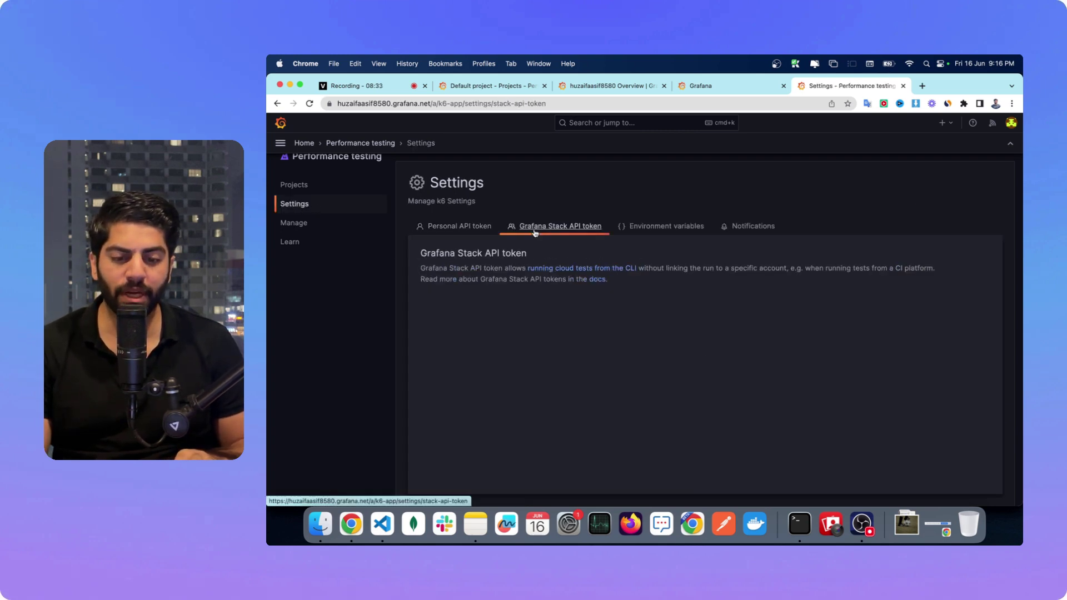
click(651, 228)
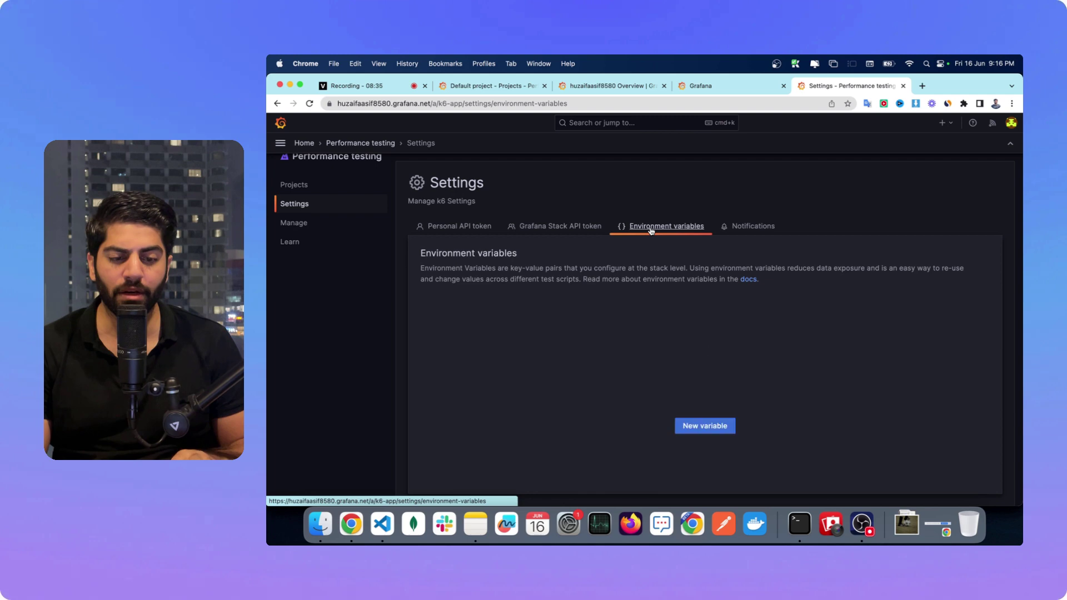
click(304, 225)
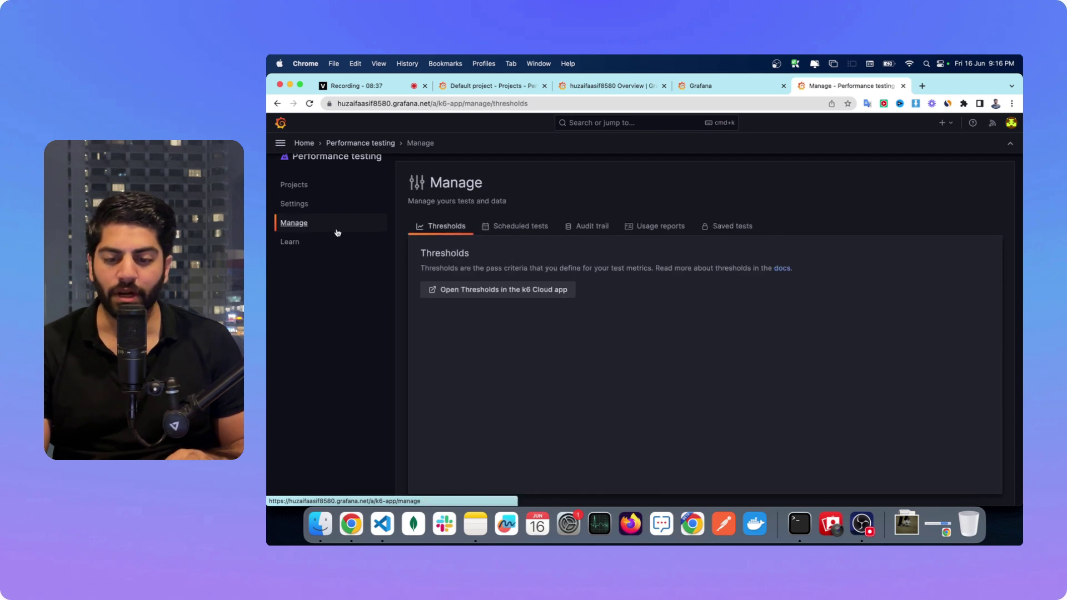
Step: Review the Scheduled tests and Usage reports sections of the Manage page, and return to Thresholds
click(528, 233)
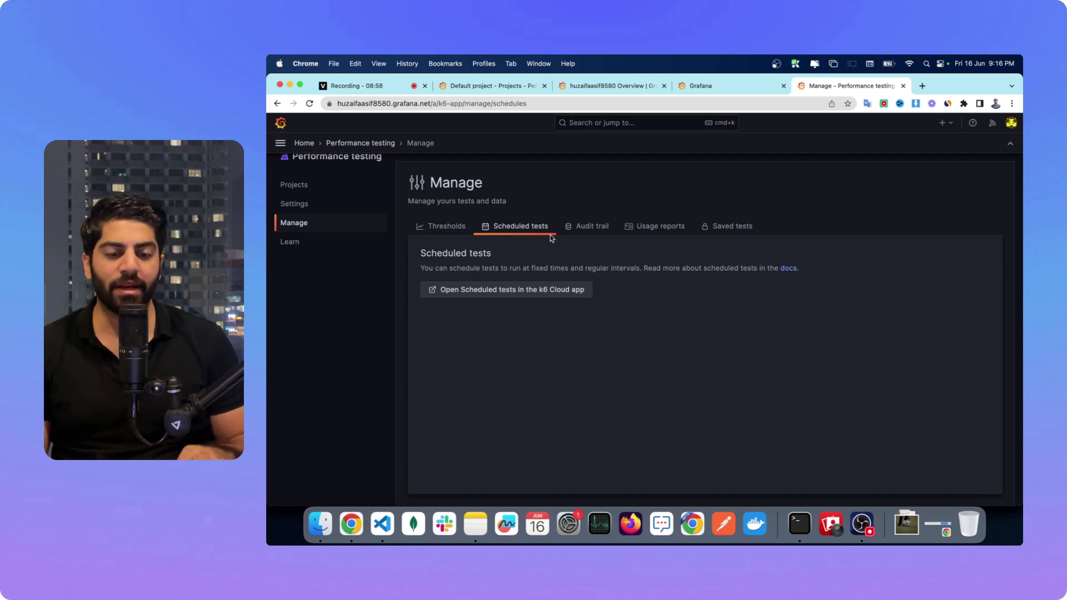
click(644, 227)
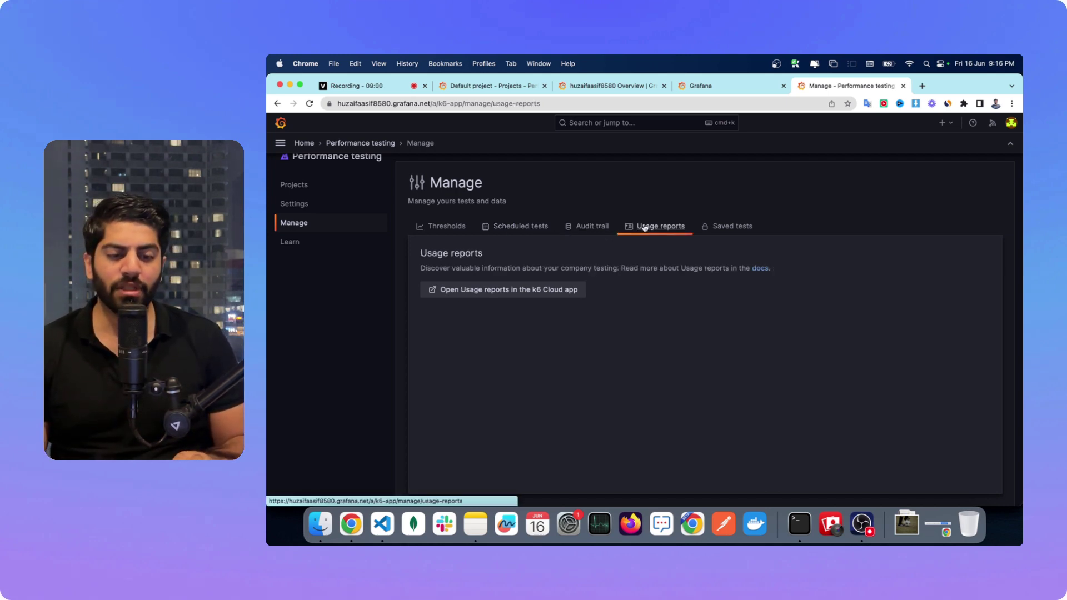
click(453, 227)
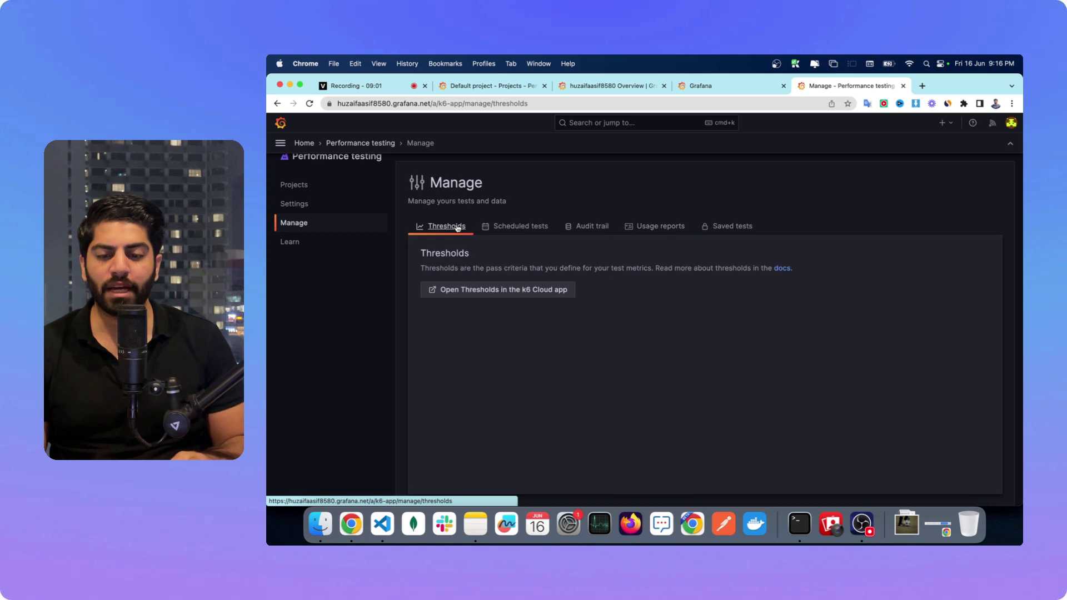
Step: Open the Smoke Test from the projects and view its finished run of 16 Jun, 21:15 from the response time chart
click(329, 191)
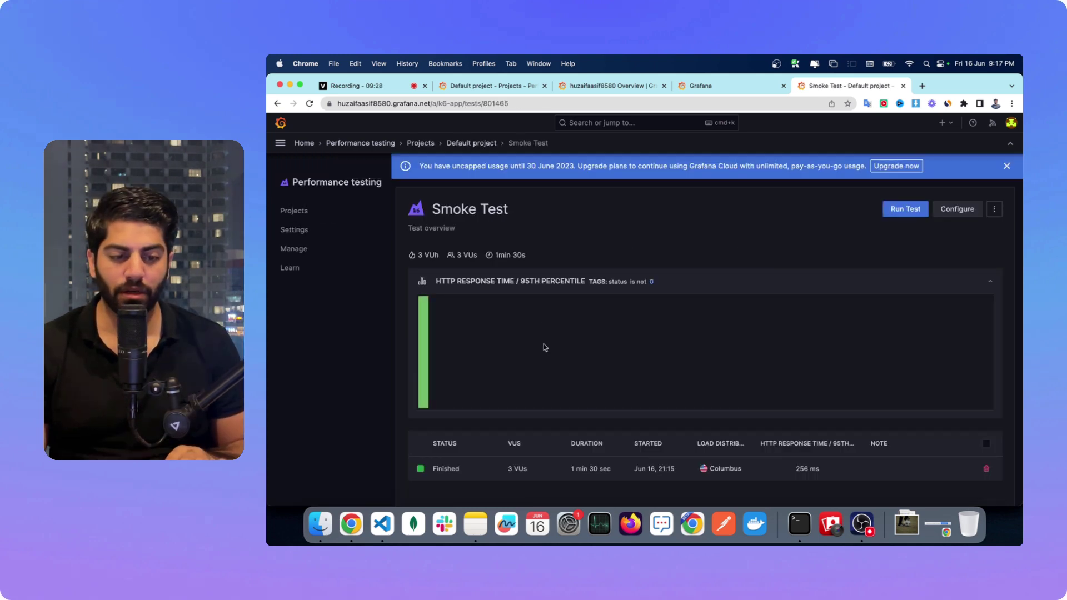
scroll(549, 350, down, 1)
mouse_move(424, 310)
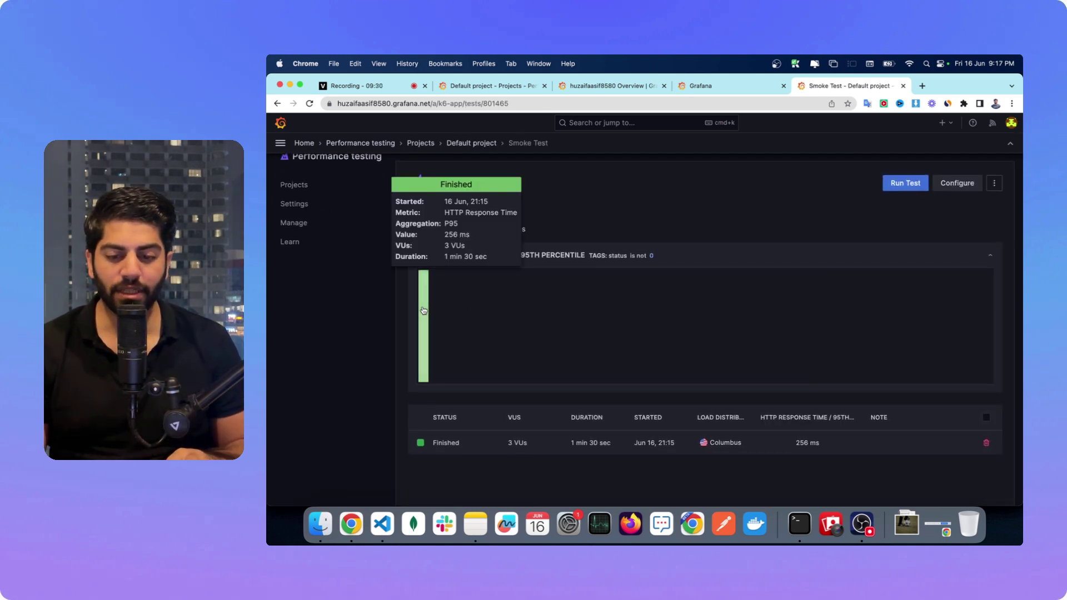
click(424, 310)
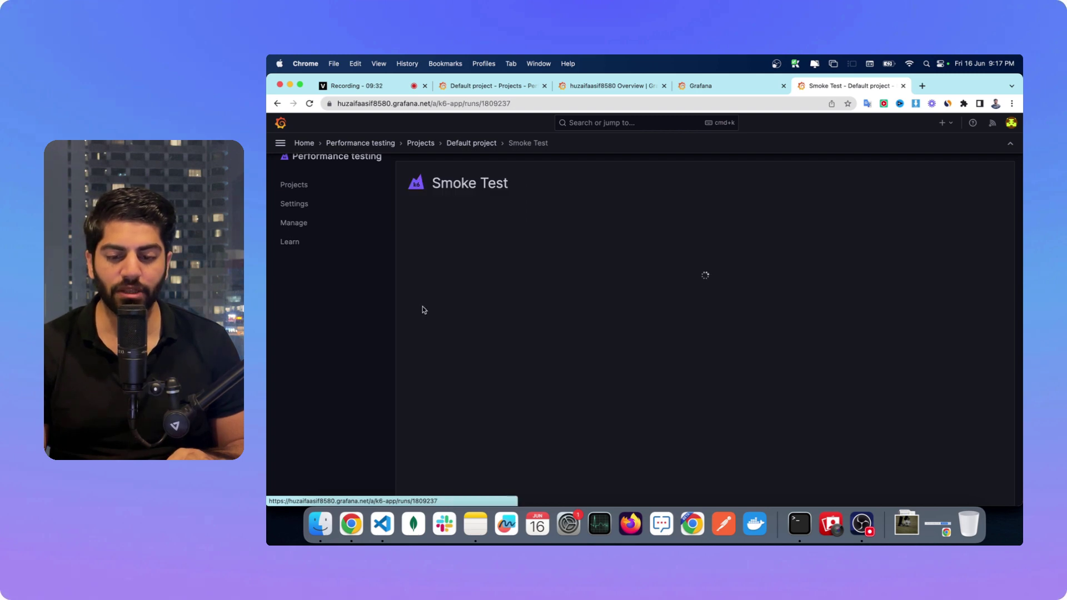
Step: Review the run's performance overview, covering requests made, HTTP failures, peak RPS, P95 response time and the timeline chart
scroll(455, 332, down, 1)
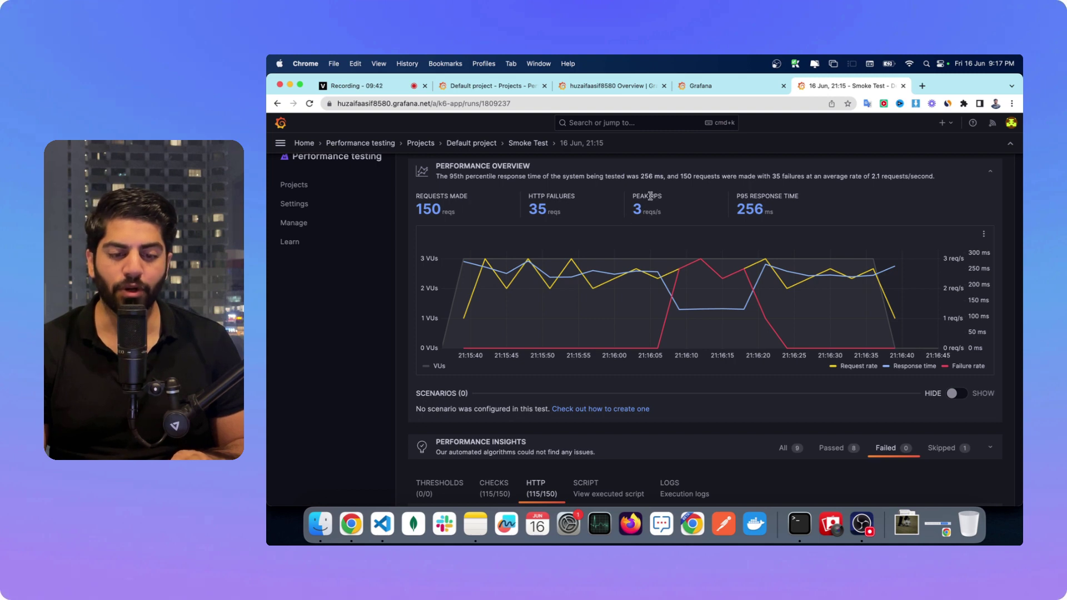
scroll(646, 219, down, 1)
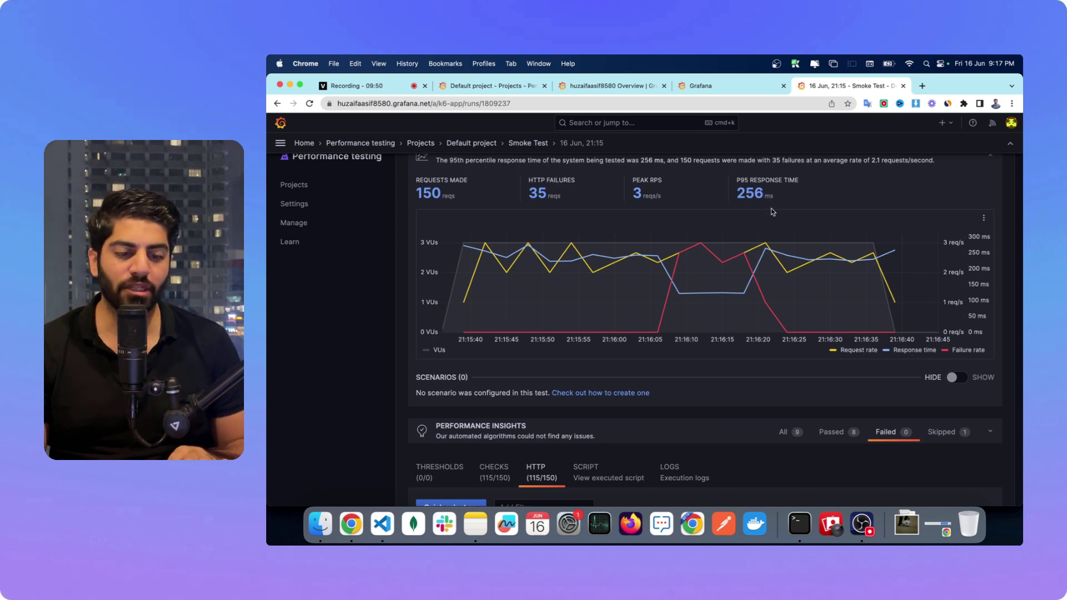
scroll(772, 212, down, 4)
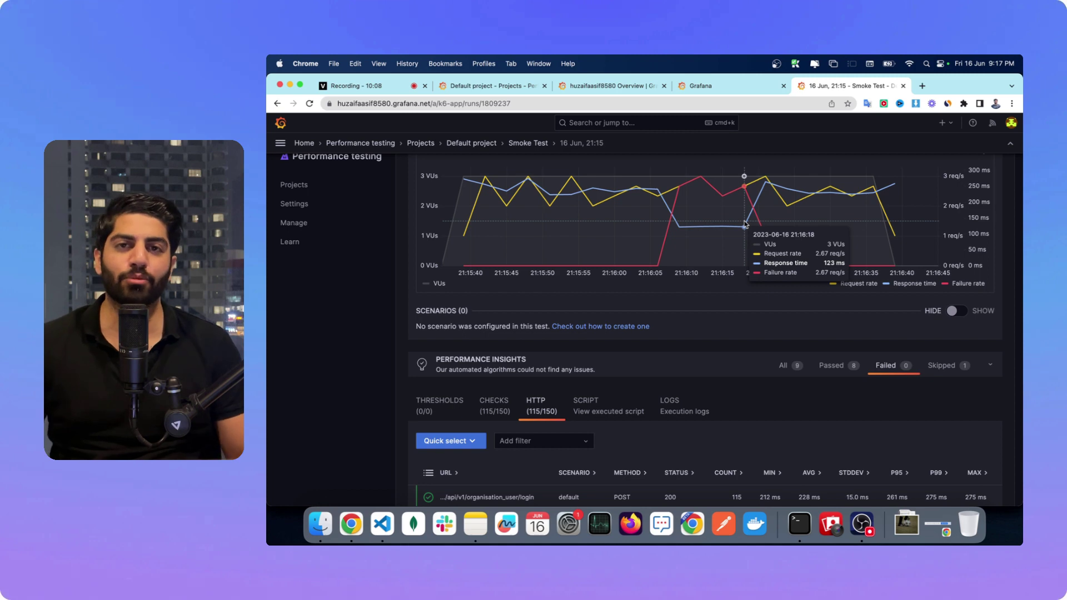
scroll(745, 223, down, 2)
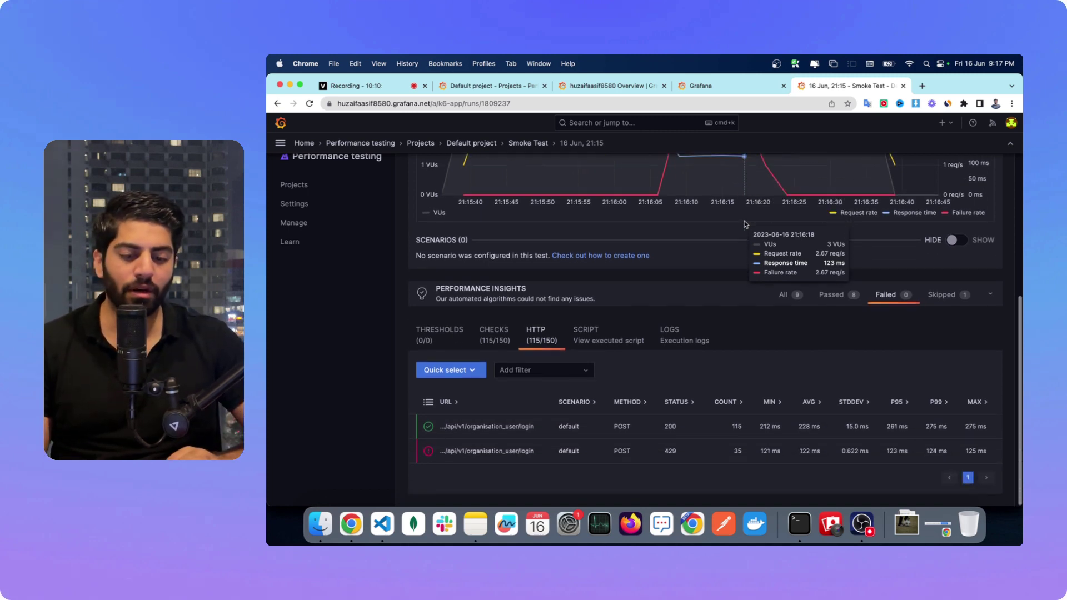
Step: Inspect the charts of the status 200 and status 429 login requests in the run's HTTP results
click(544, 428)
scroll(543, 428, down, 4)
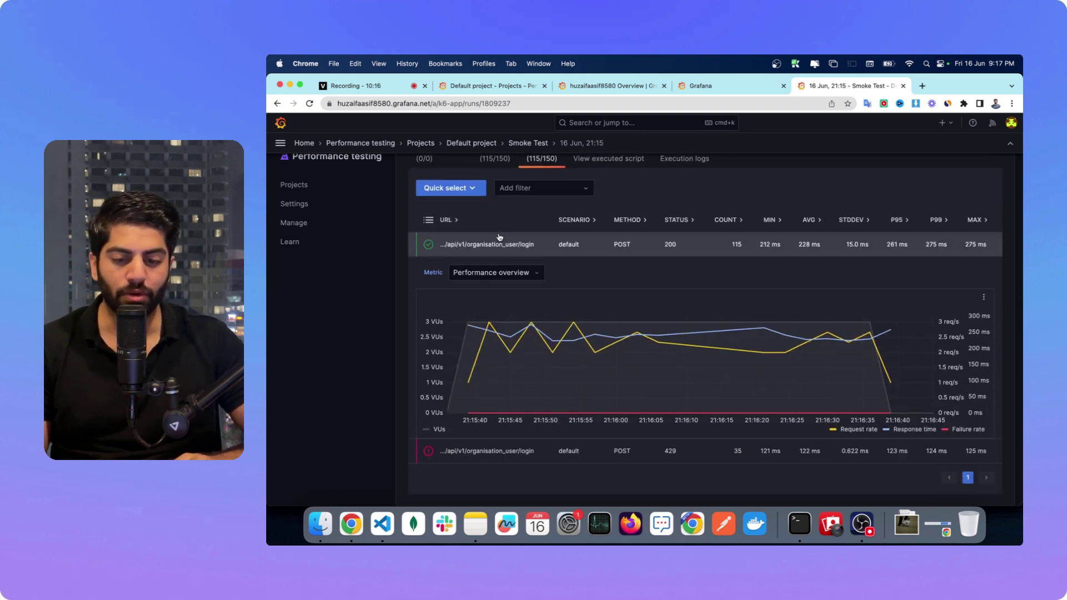
click(500, 242)
click(539, 450)
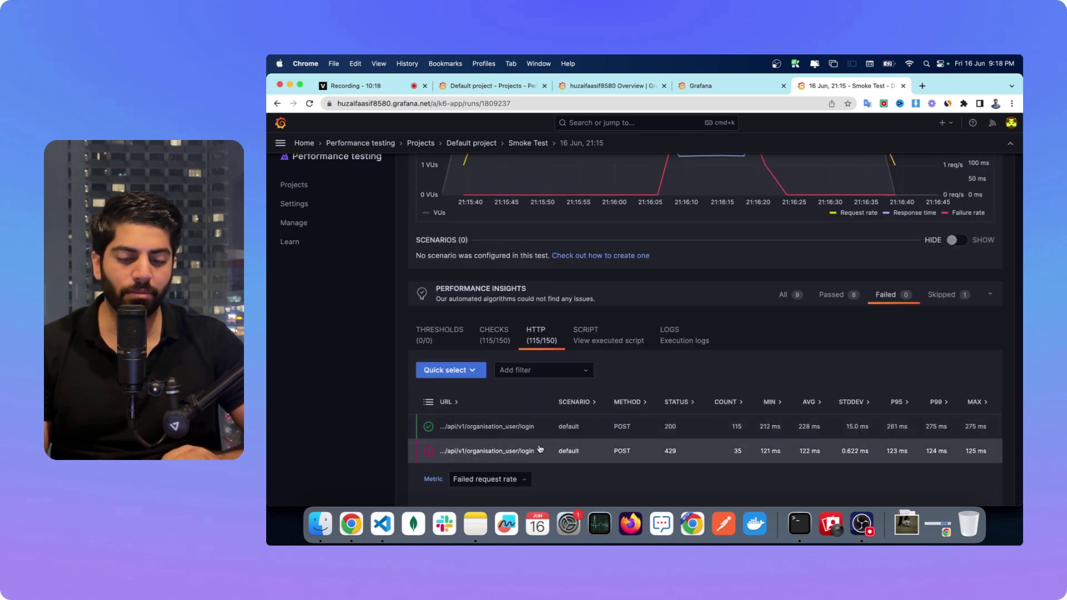
scroll(540, 448, down, 4)
scroll(722, 411, up, 3)
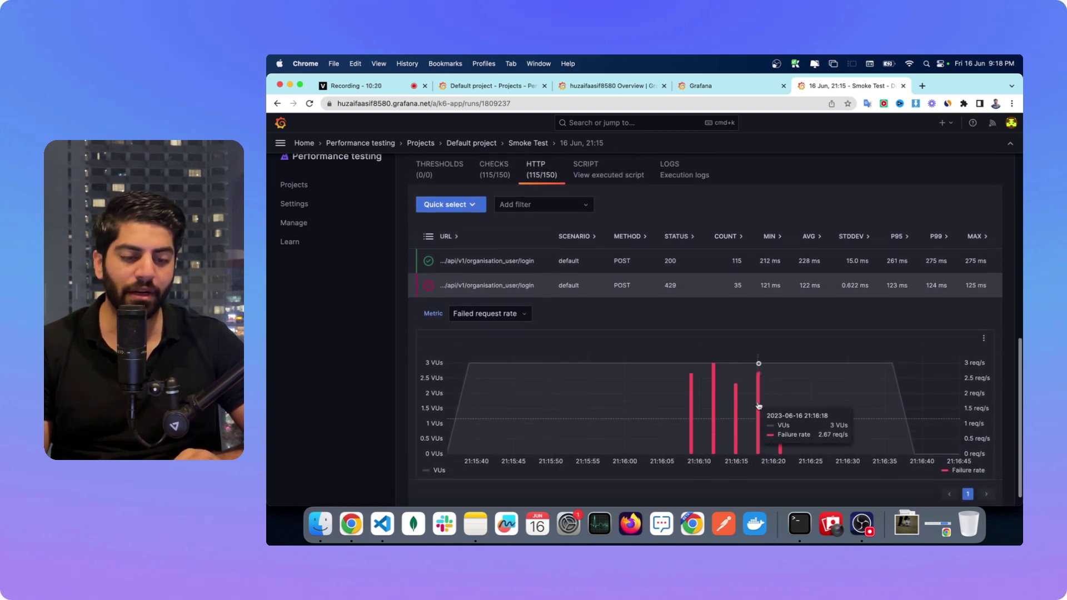
Step: View the run's execution logs from the beginning and inspect the fields of the first status 200 entry
click(687, 268)
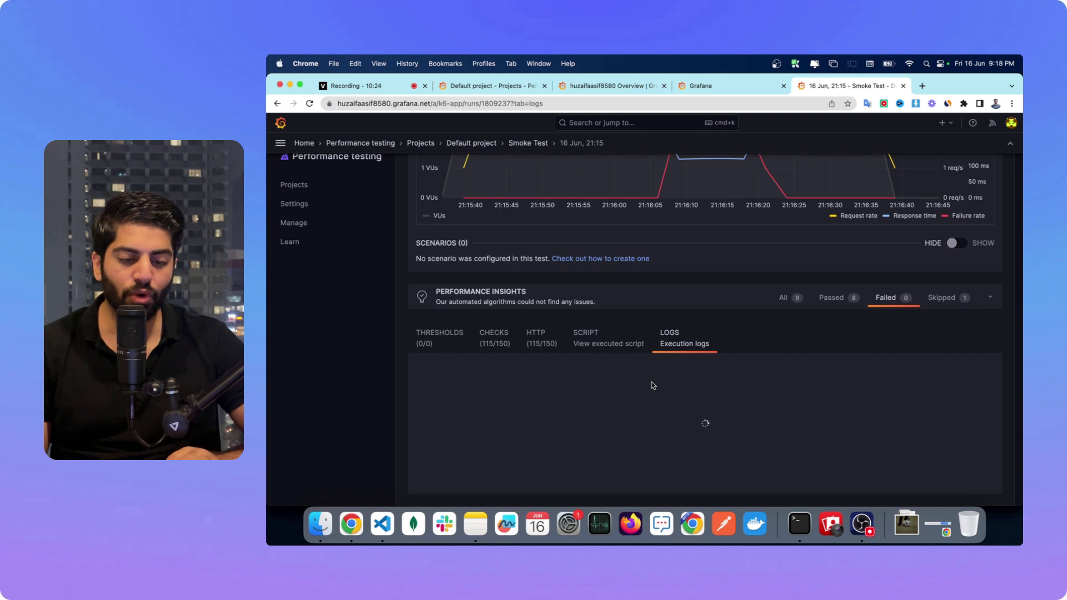
scroll(652, 385, down, 2)
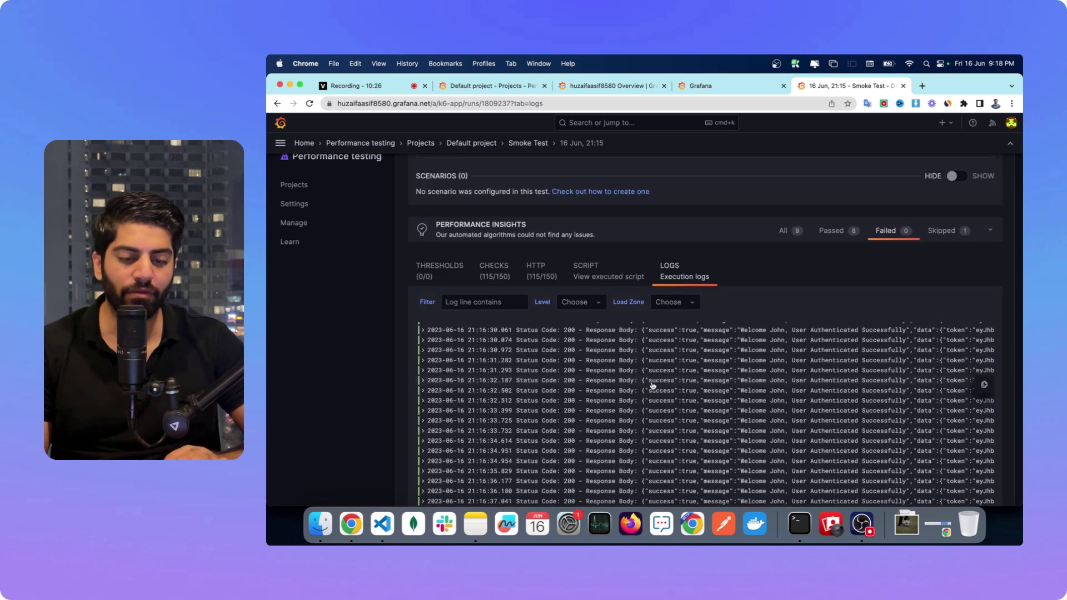
scroll(650, 389, up, 15)
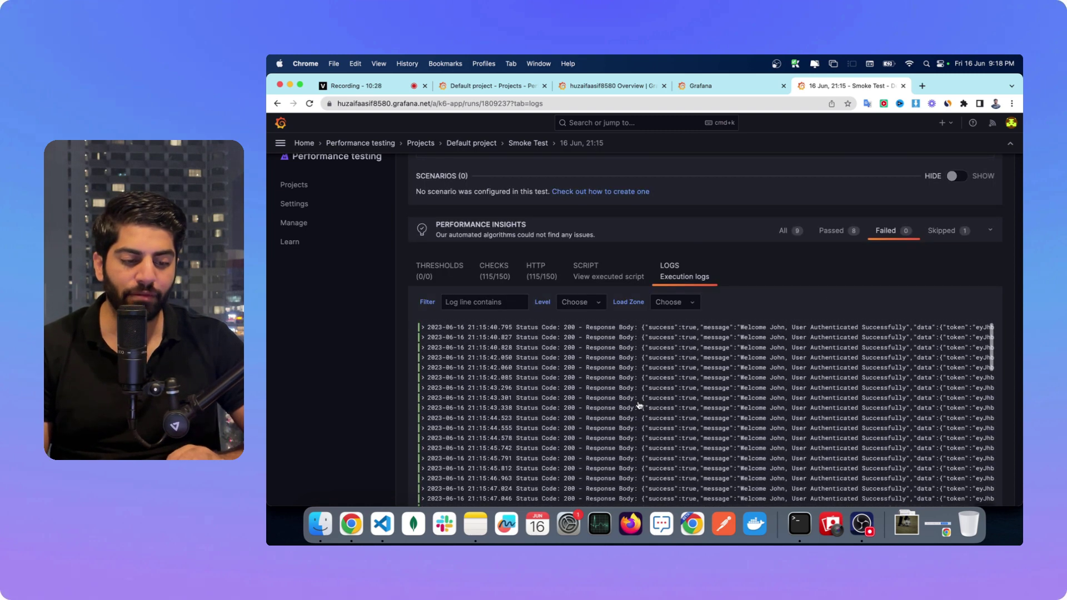
click(437, 331)
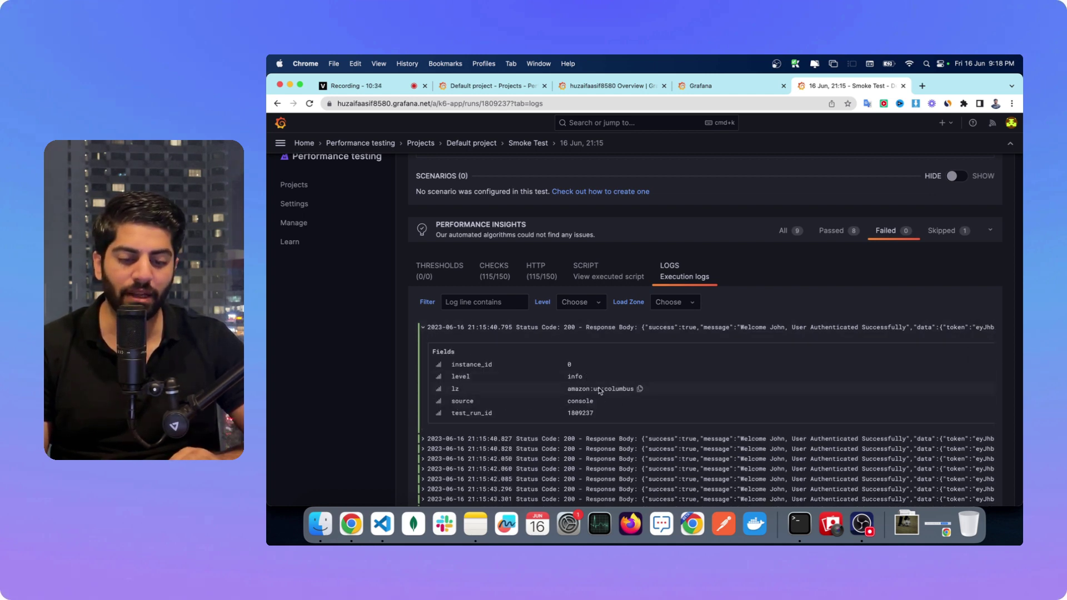
click(515, 328)
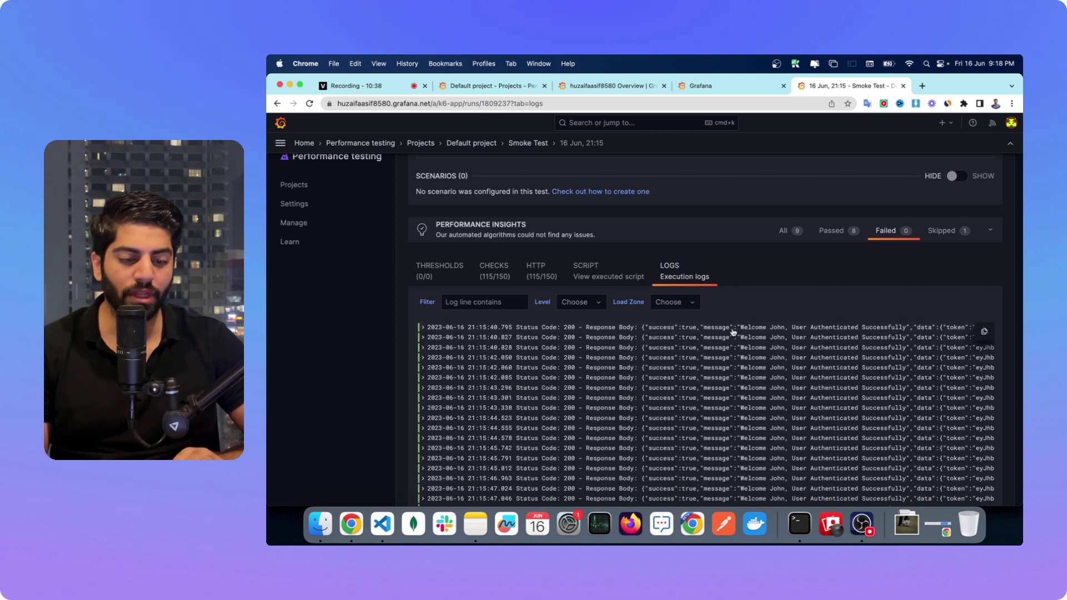
Step: Find the status 429 entries in the execution logs, inspect one entry's fields, and read on to the end of the log
scroll(697, 342, down, 15)
scroll(679, 349, down, 5)
scroll(689, 361, up, 7)
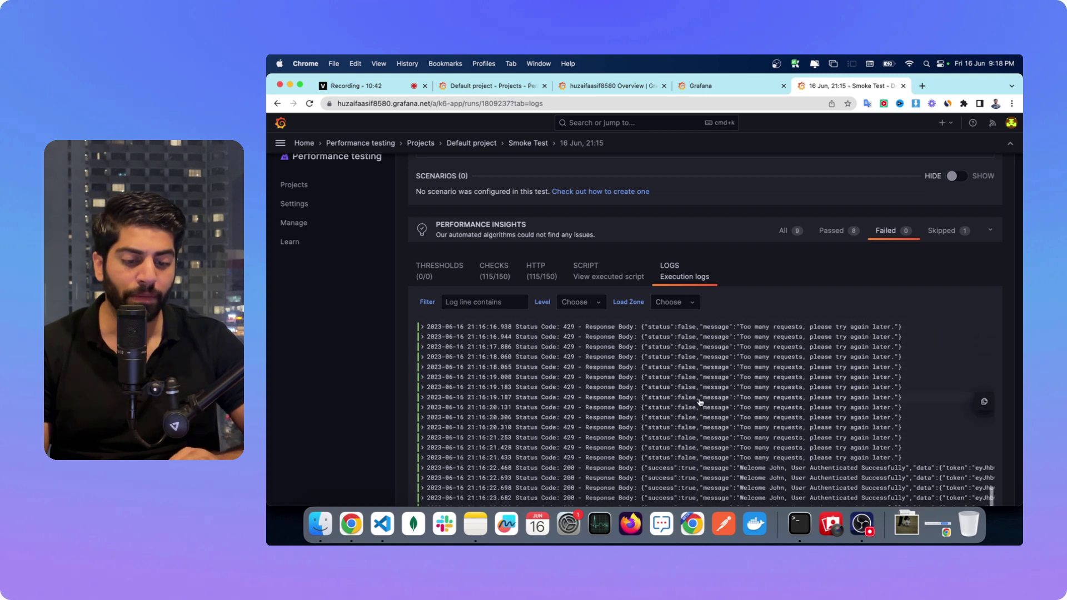
click(618, 358)
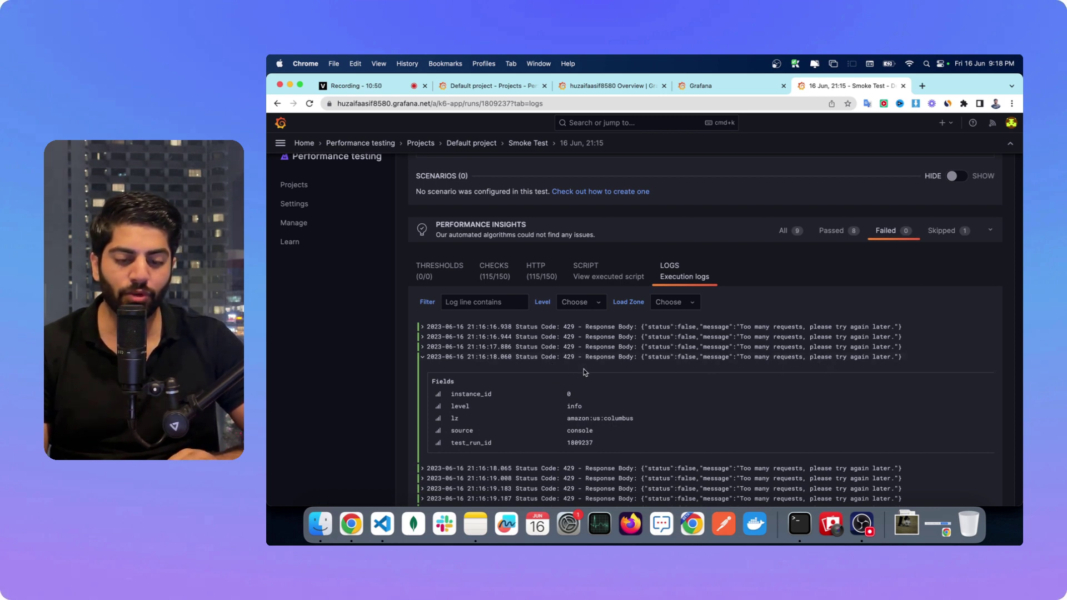
scroll(625, 365, down, 10)
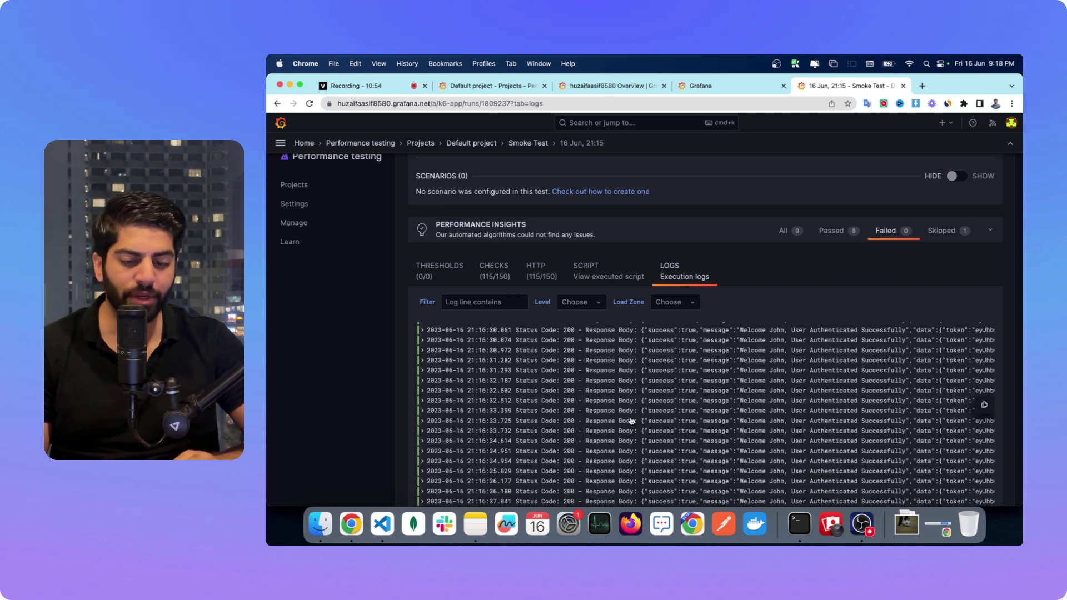
Step: Examine the run's check results and the pass and failure chart of the success login check
click(488, 272)
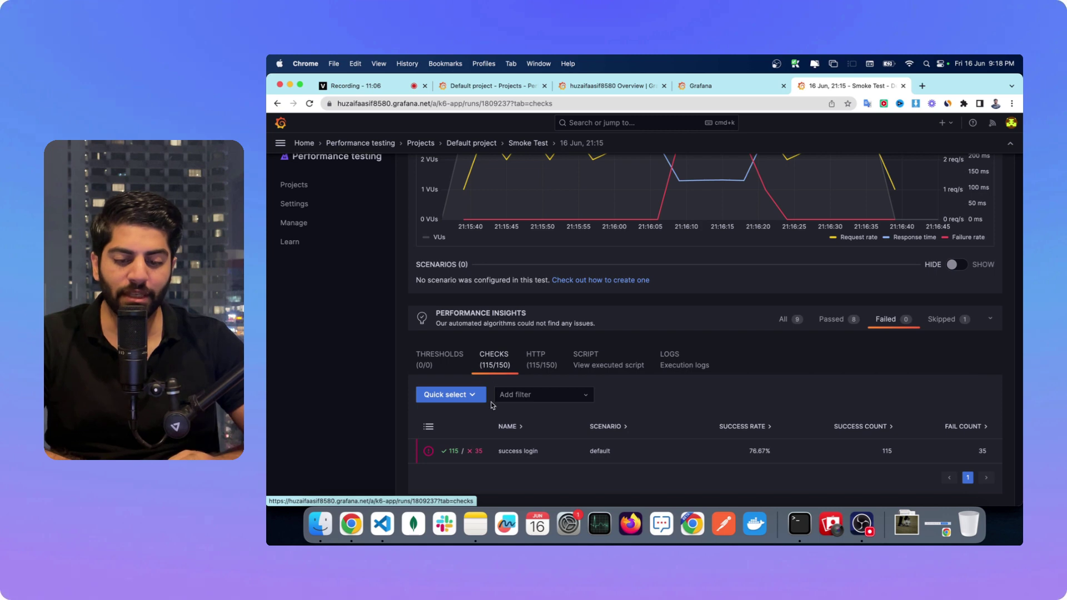
click(510, 453)
scroll(626, 431, down, 3)
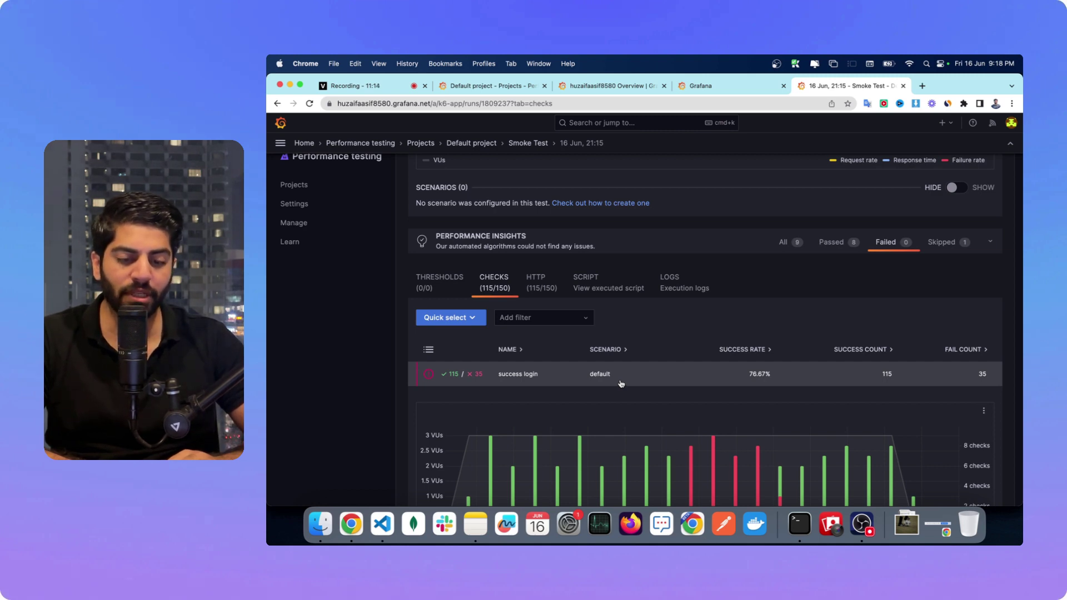
scroll(622, 382, down, 3)
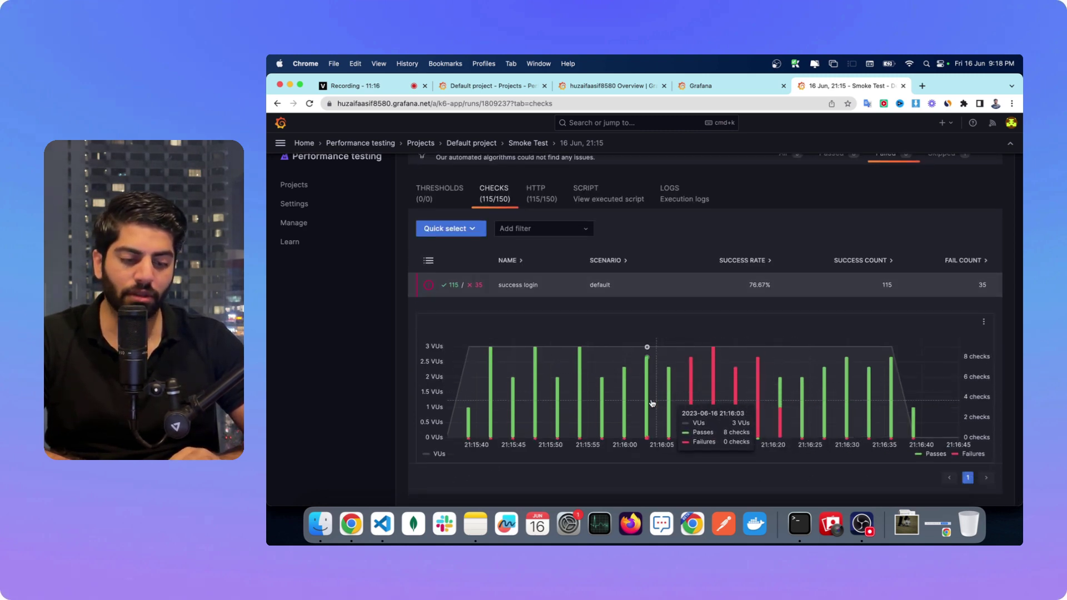
Step: Rerun the Smoke Test from its results page, check the VS Code terminal, and return to Chrome
scroll(662, 404, up, 10)
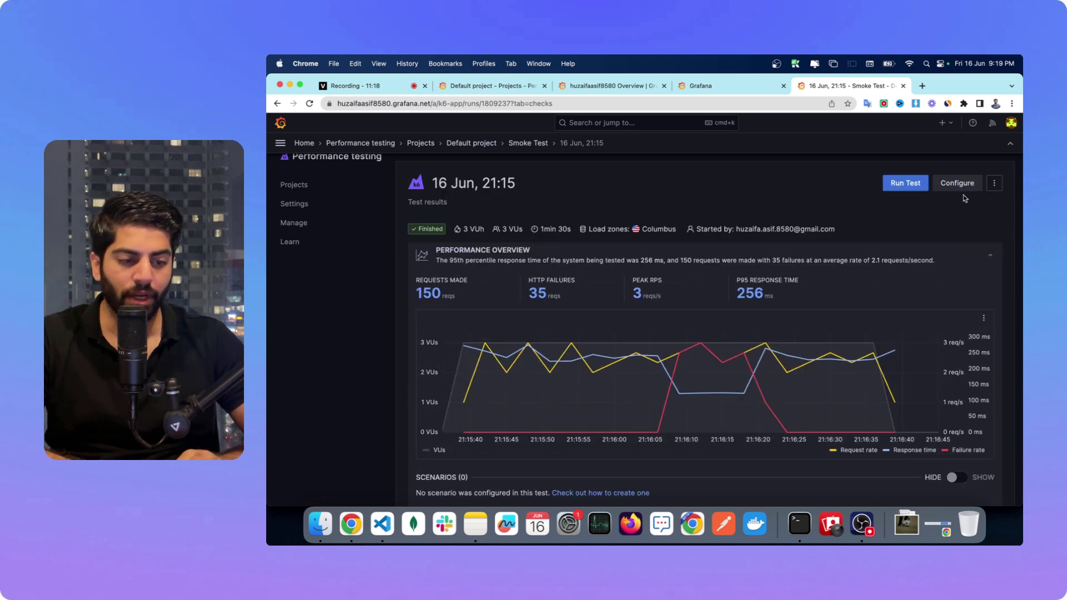
click(914, 189)
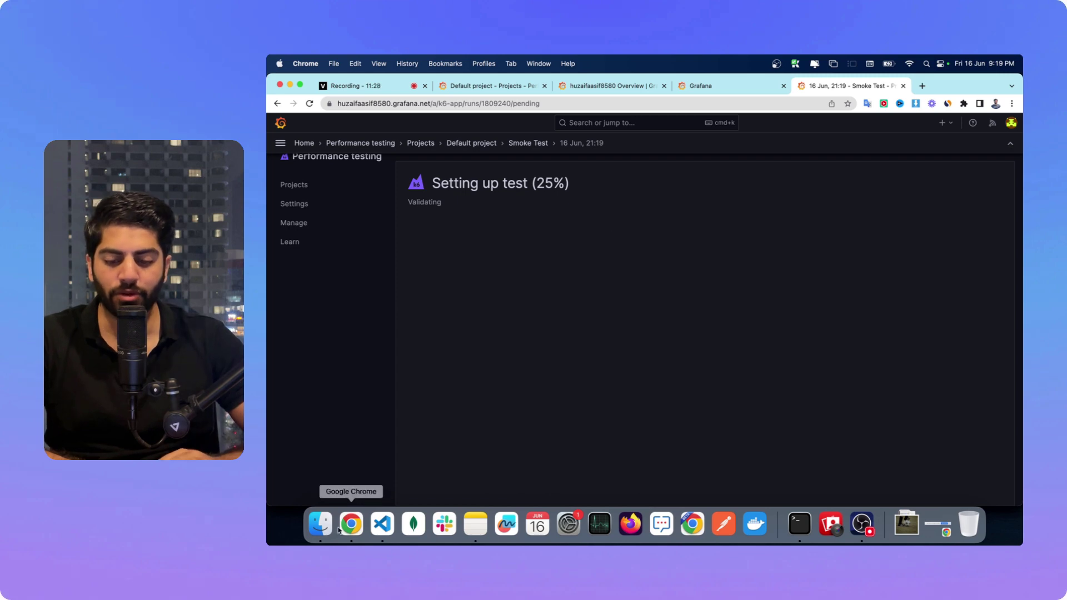
click(383, 523)
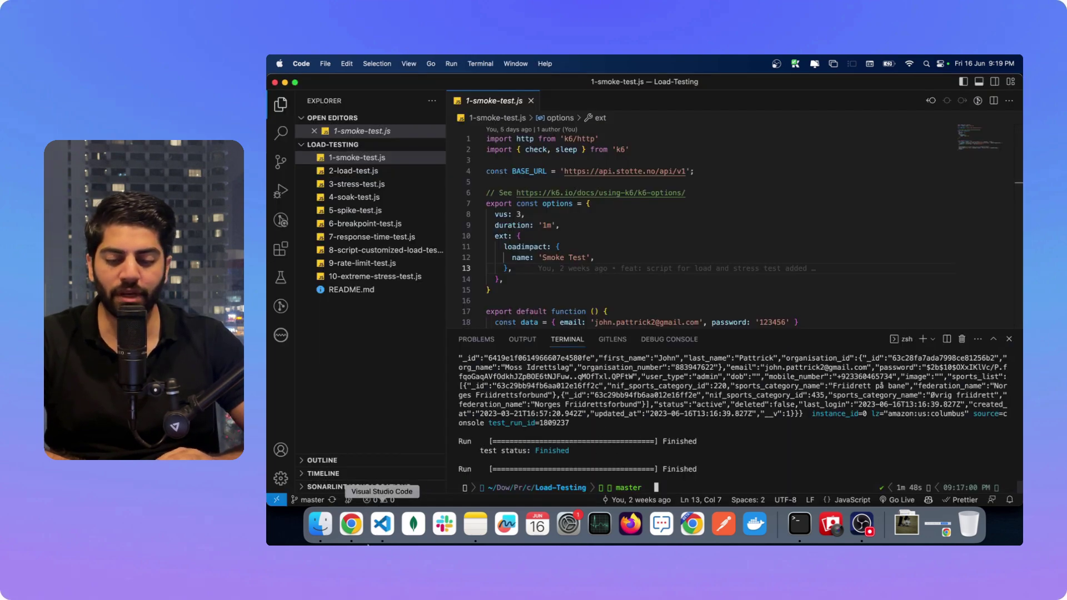
click(352, 523)
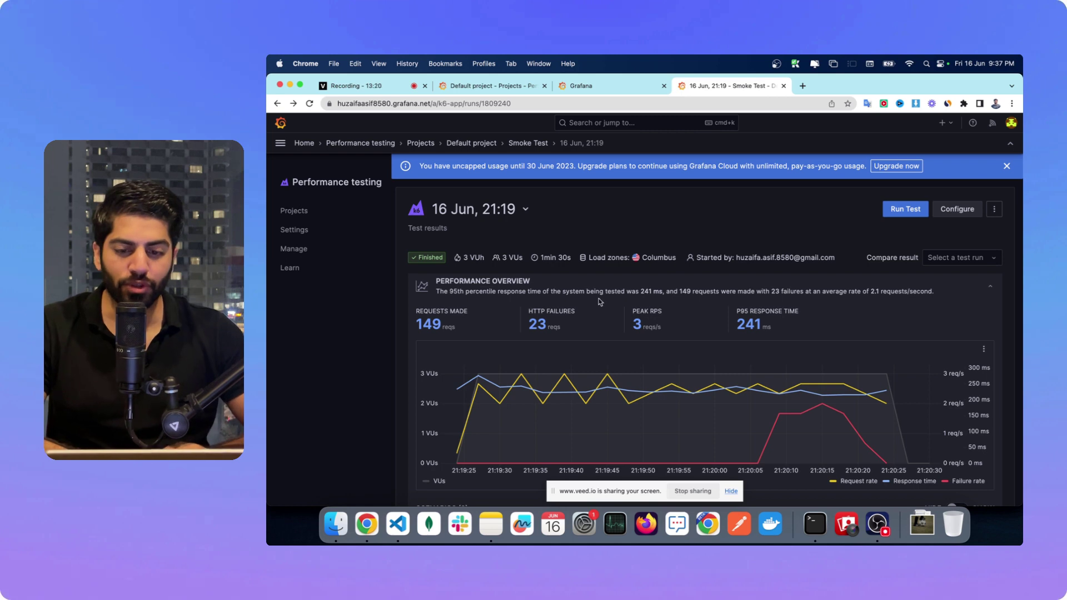
Step: Open the Smoke Test through the Default project and review the script in its configuration
click(486, 143)
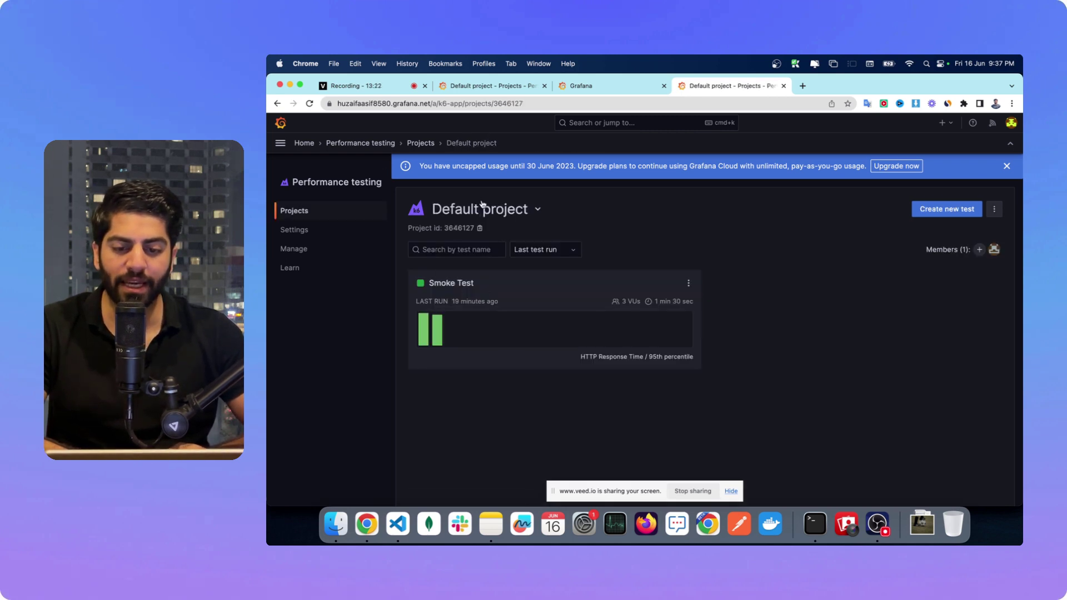
click(450, 284)
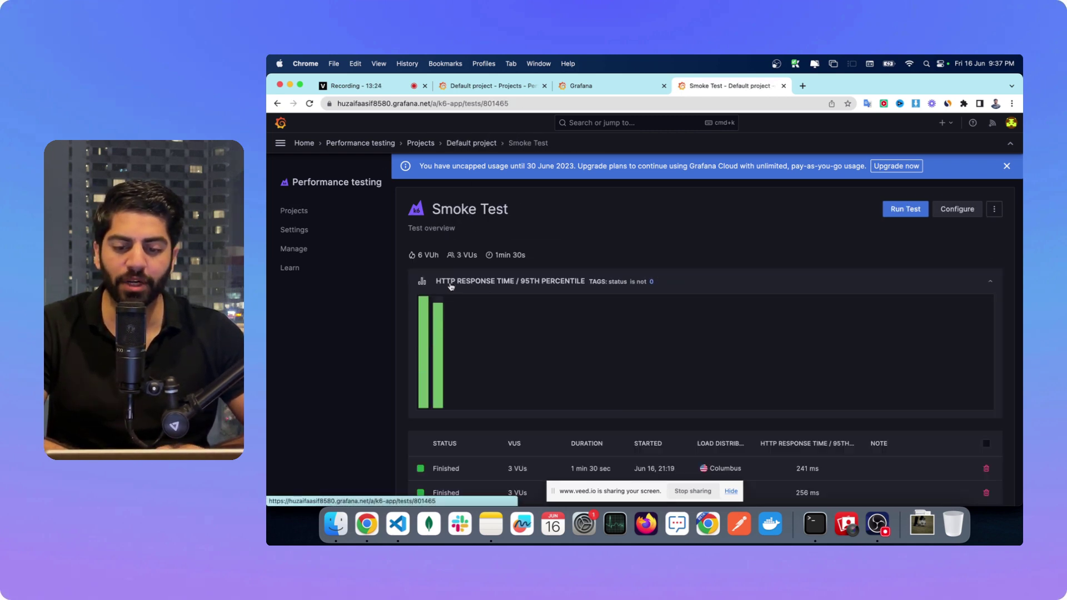
click(960, 216)
scroll(626, 380, down, 2)
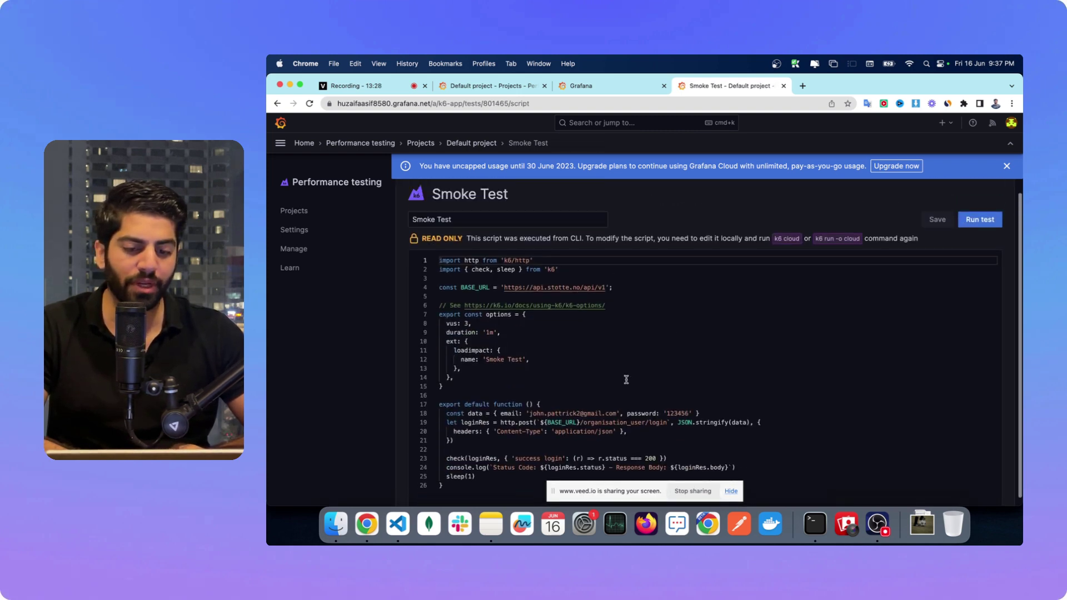
scroll(626, 379, up, 1)
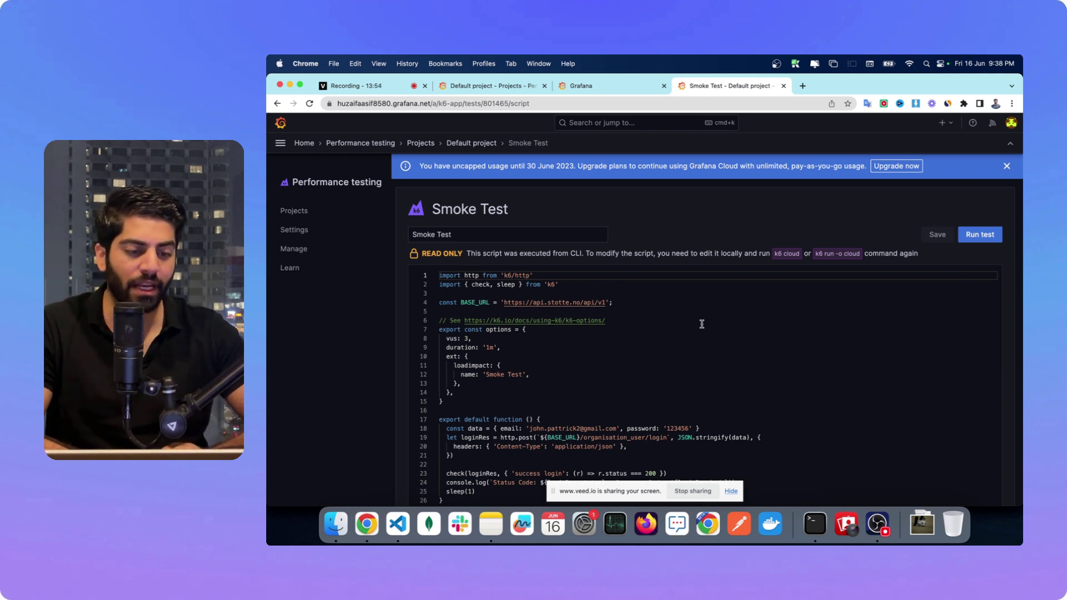
scroll(738, 306, down, 1)
scroll(767, 291, up, 1)
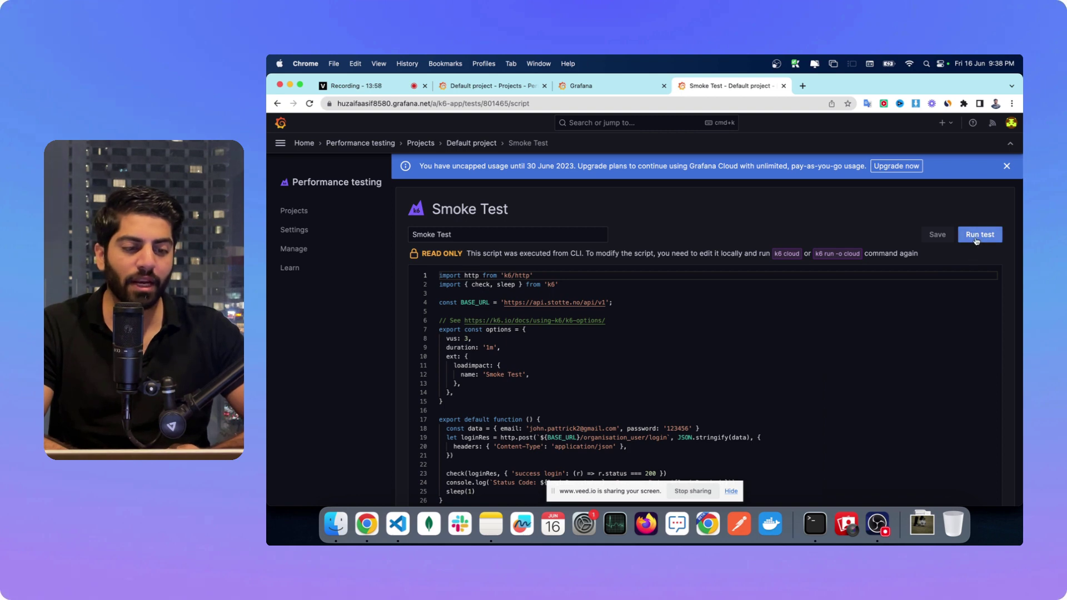
Step: Start a new test in the Default project using the Script Editor and review its sample script
click(461, 144)
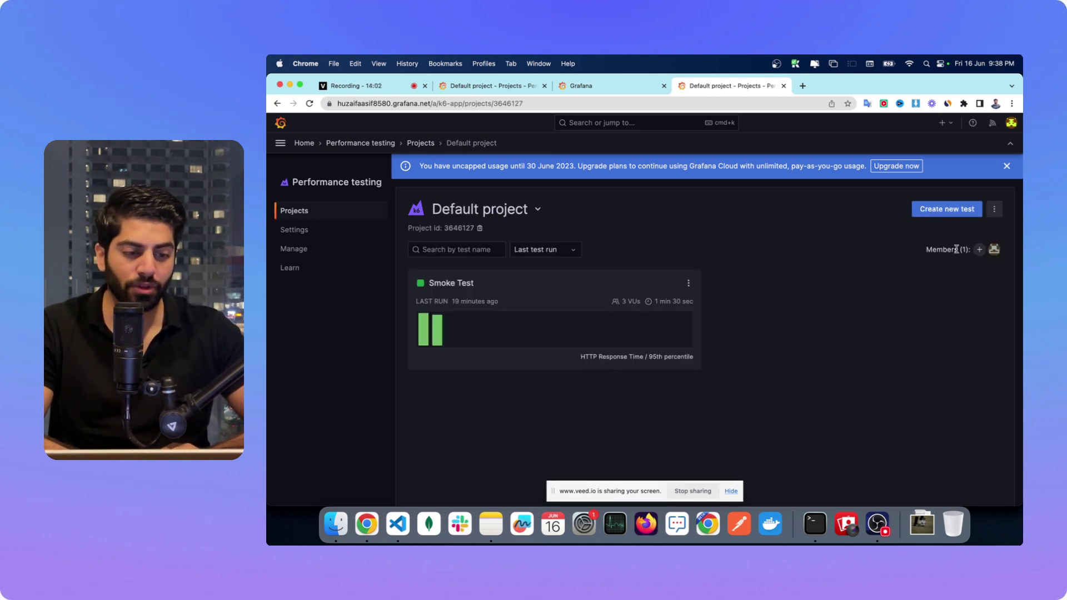
click(949, 211)
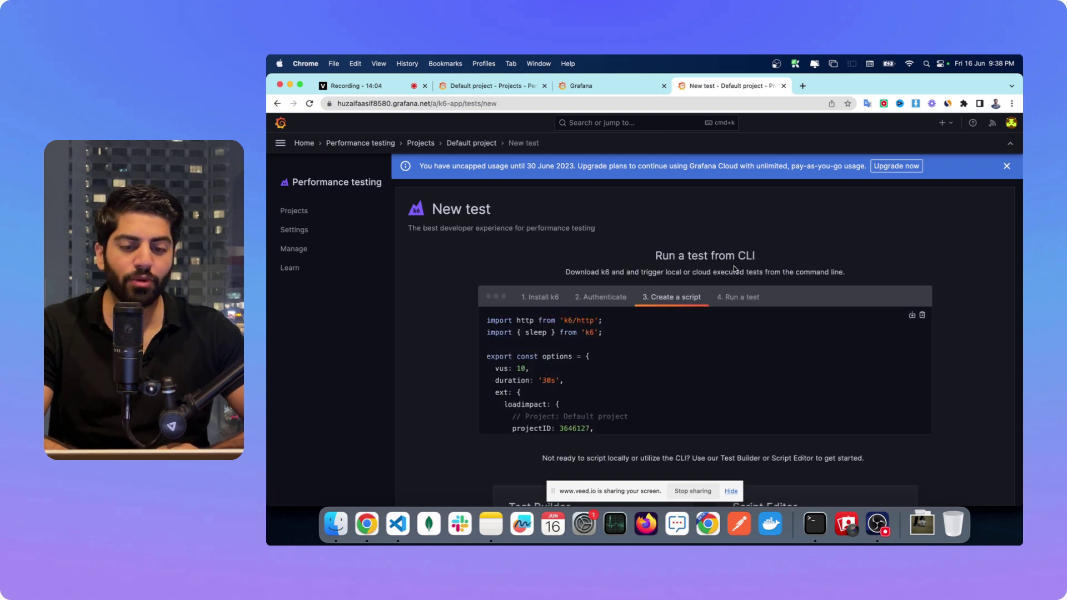
scroll(630, 337, down, 10)
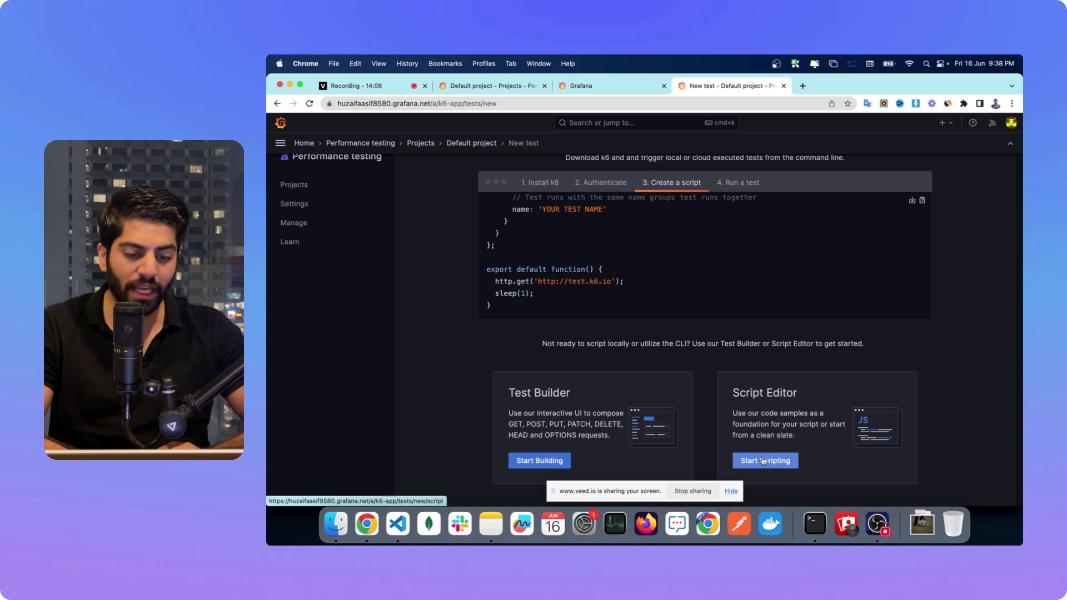
click(765, 459)
scroll(660, 356, down, 2)
click(531, 341)
click(527, 347)
scroll(590, 380, down, 1)
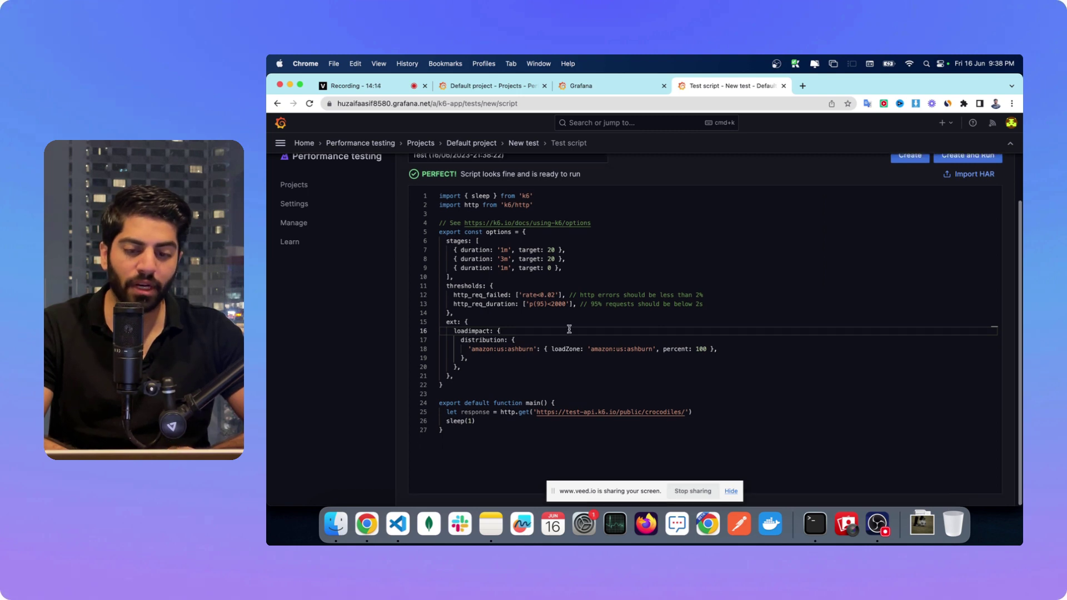
Step: Set the durations of the script's three load stages to 20s, 30s and 10s
click(504, 251)
text(2)
text(m)
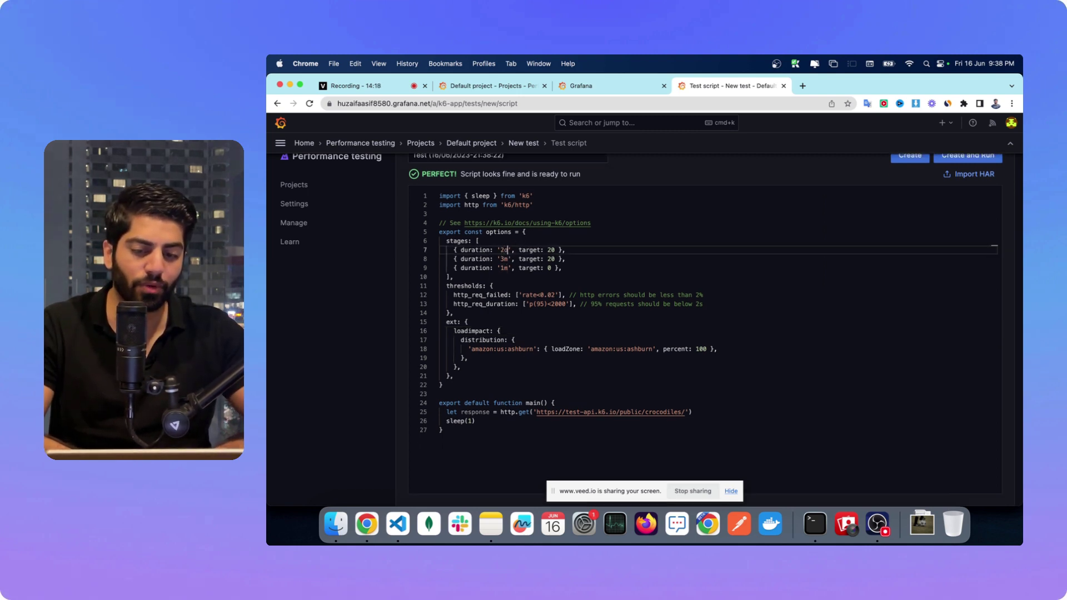
text(s)
double_click(504, 259)
text(30s)
double_click(512, 273)
text(20s)
double_click(507, 268)
text(10s)
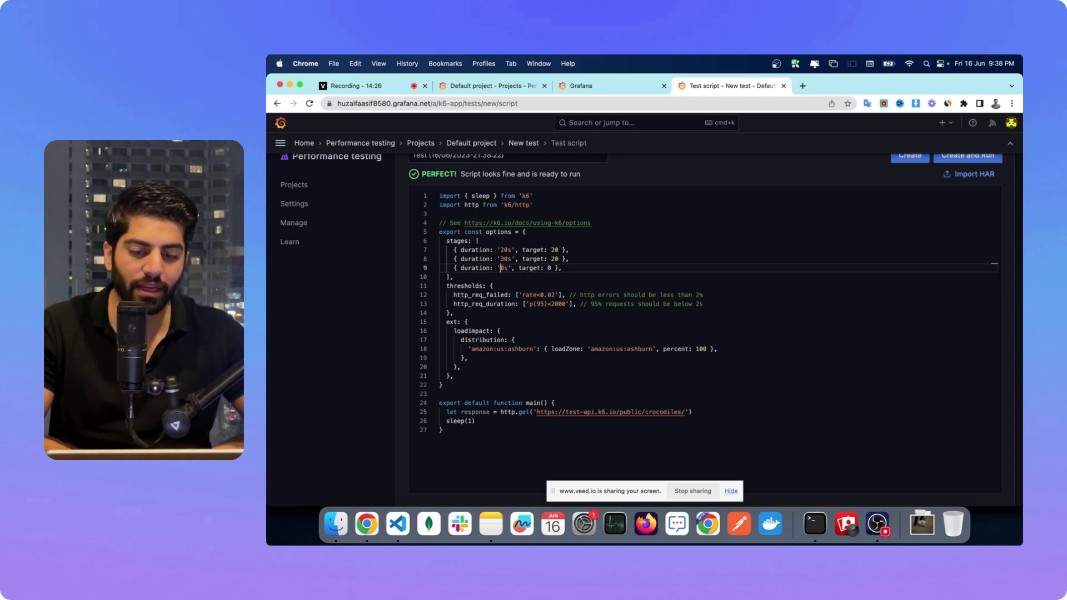
Step: Look over the rest of the script, then create and run the test
click(570, 294)
click(598, 359)
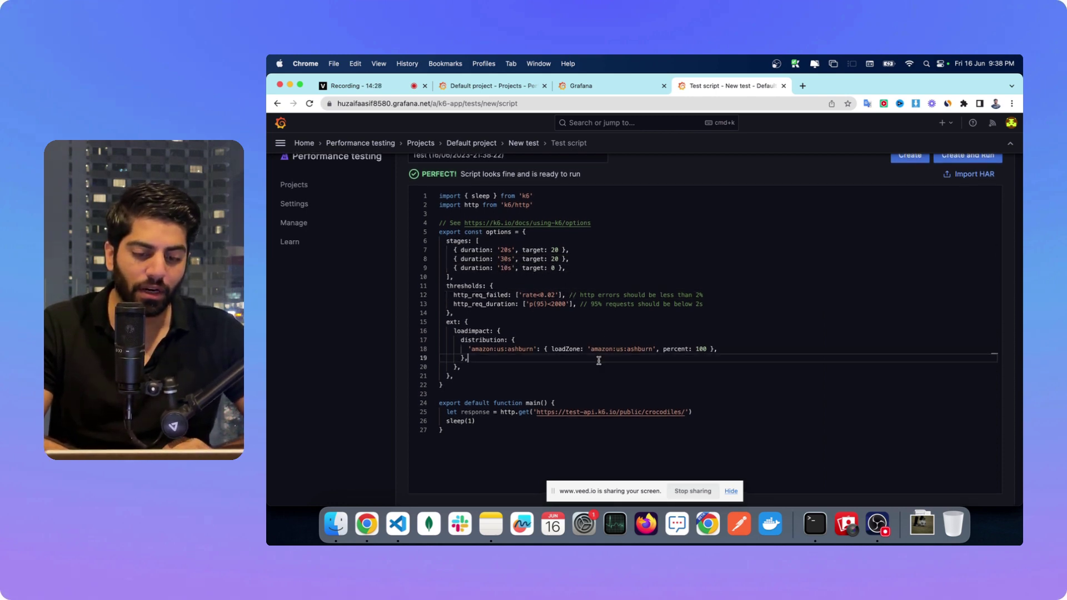
scroll(924, 251, up, 2)
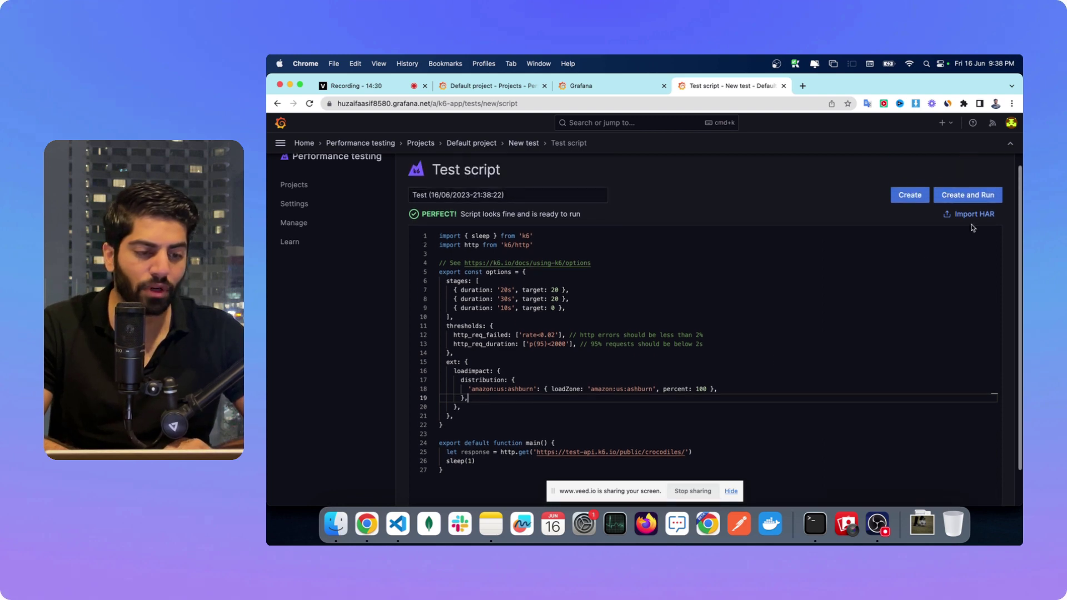
click(972, 201)
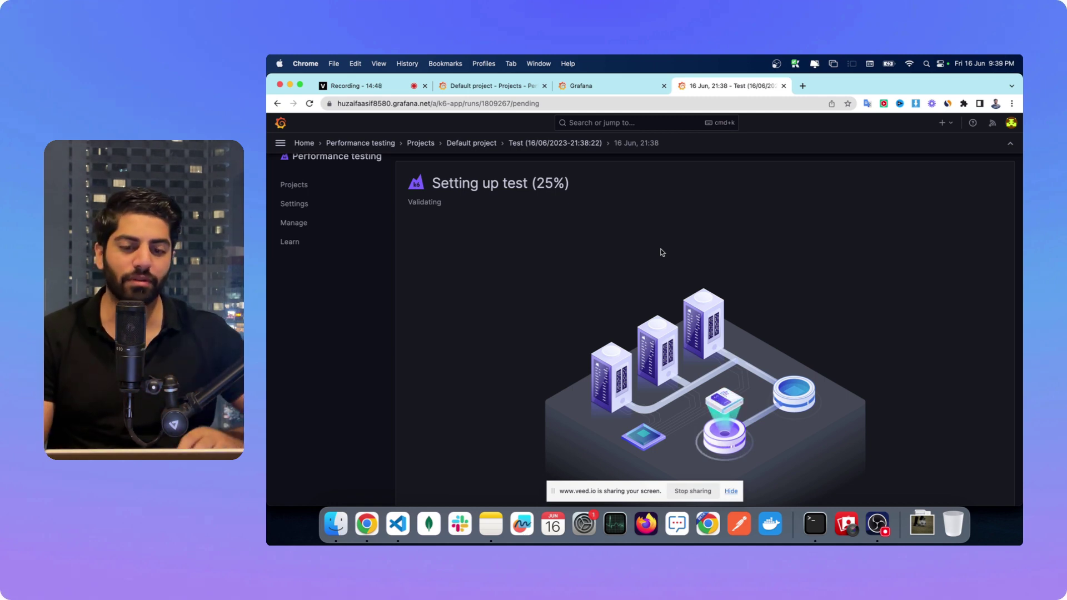
Step: Go back to the Default project and start another new test with the Test Builder
click(544, 142)
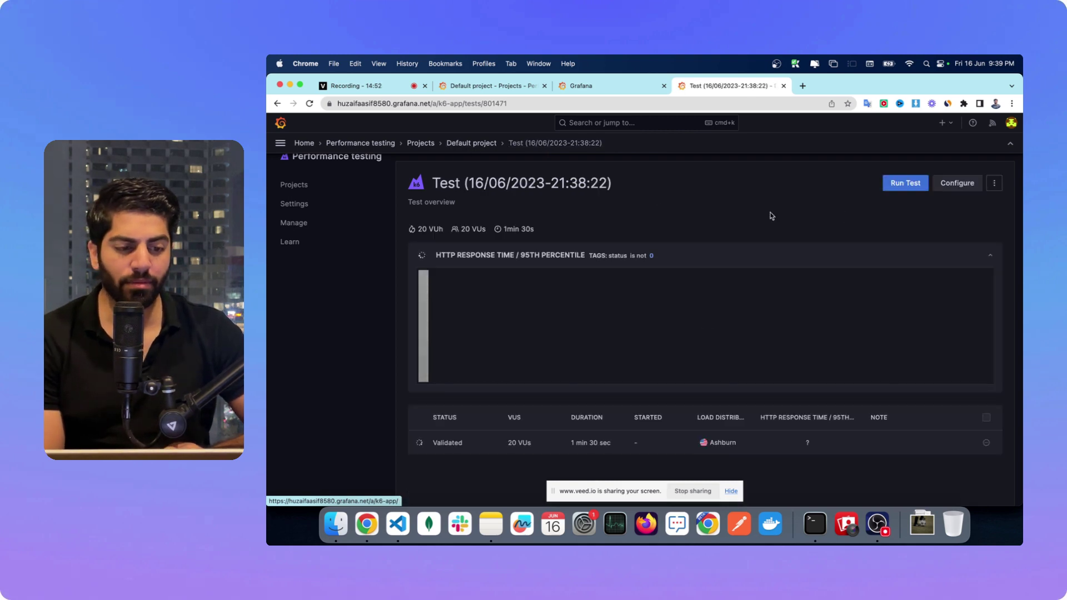
click(480, 144)
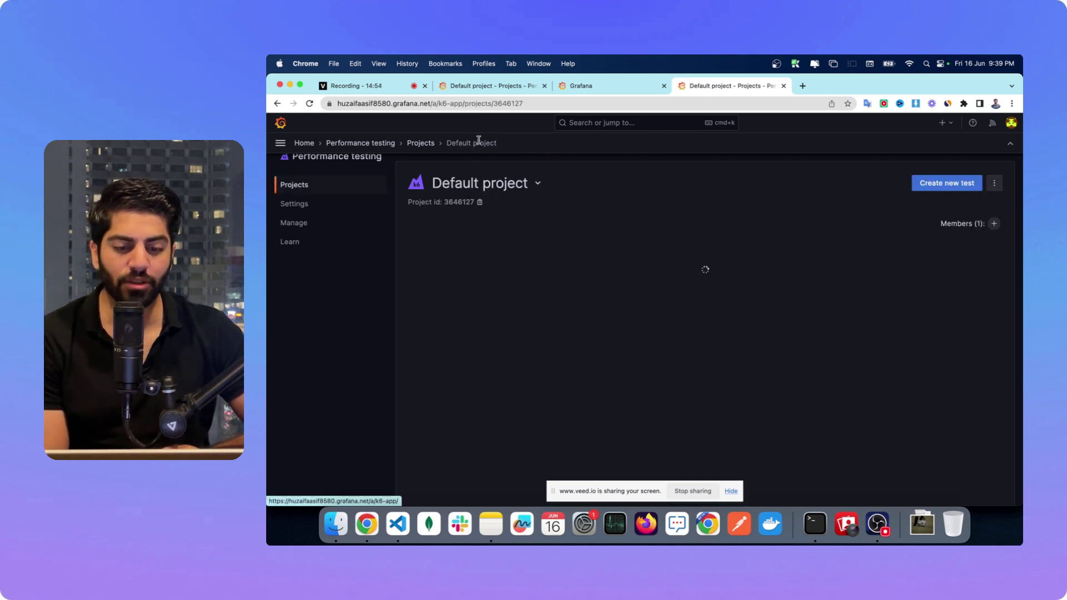
click(937, 184)
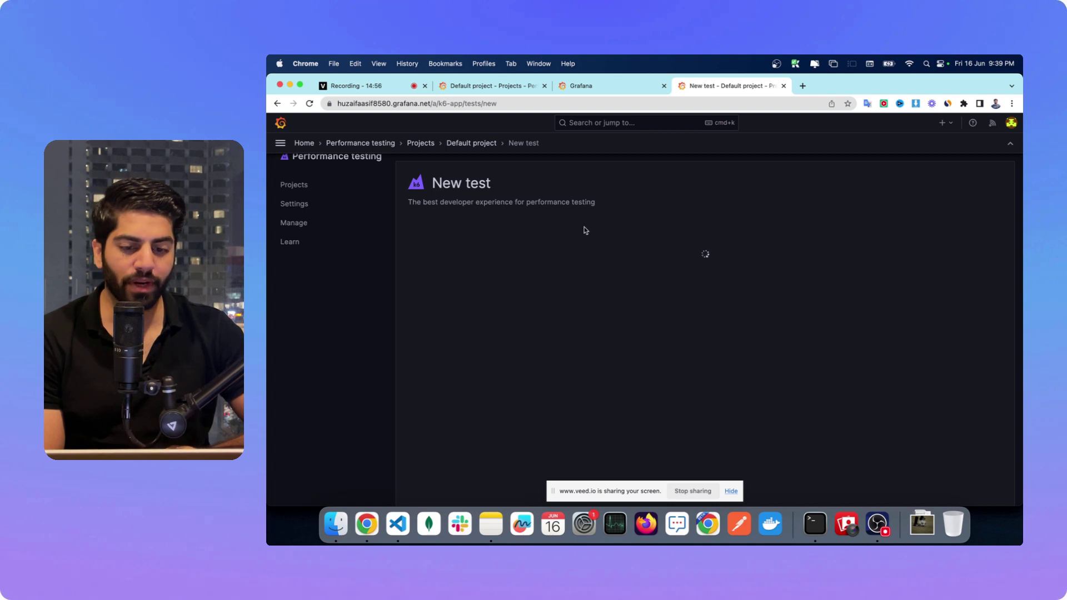
scroll(600, 330, down, 5)
scroll(600, 330, down, 3)
scroll(622, 249, up, 8)
scroll(622, 249, down, 2)
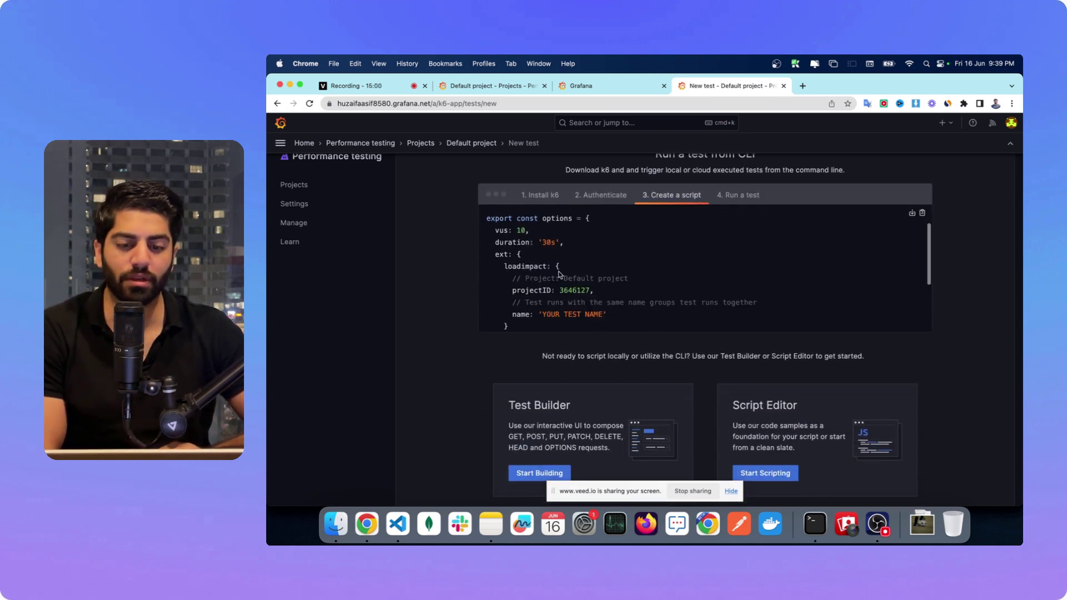
scroll(582, 275, down, 4)
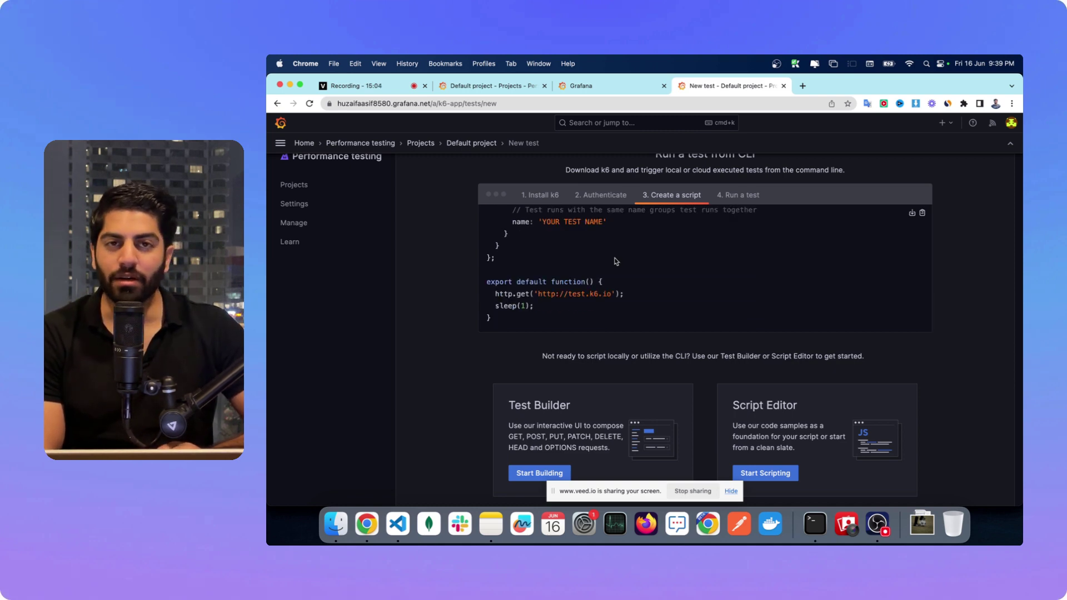
scroll(616, 261, down, 1)
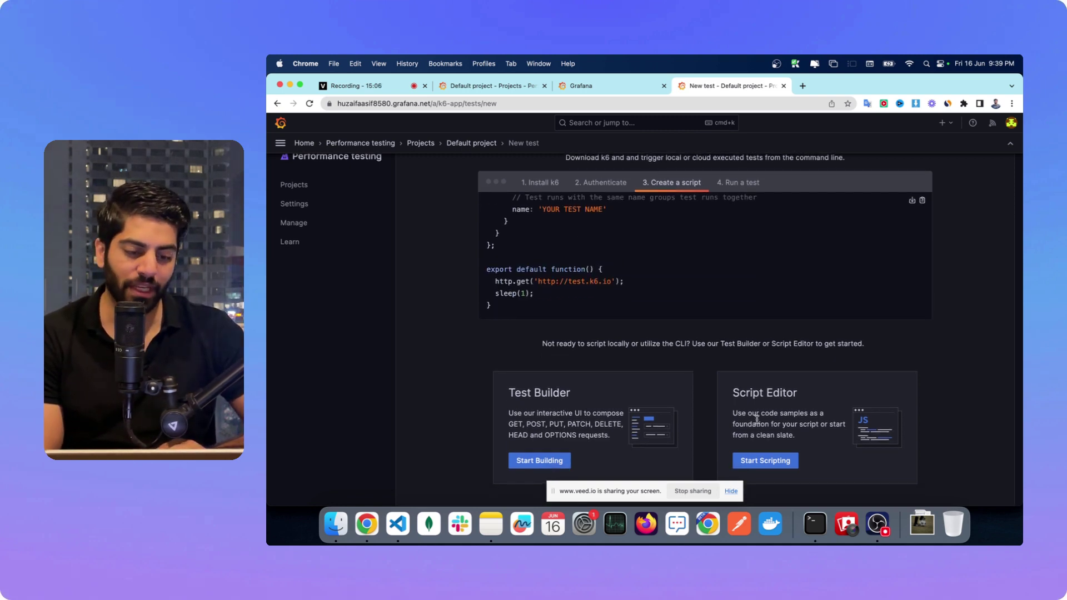
click(539, 460)
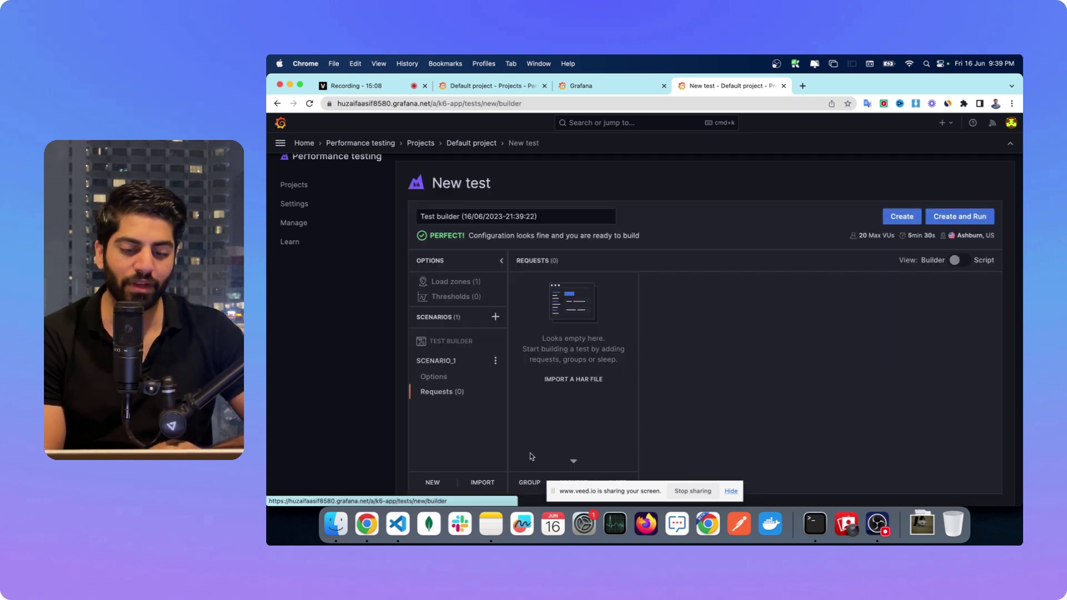
Step: Add Bahrain, BH and Mumbai, IN to the test's load zones alongside Ashburn, US
click(423, 284)
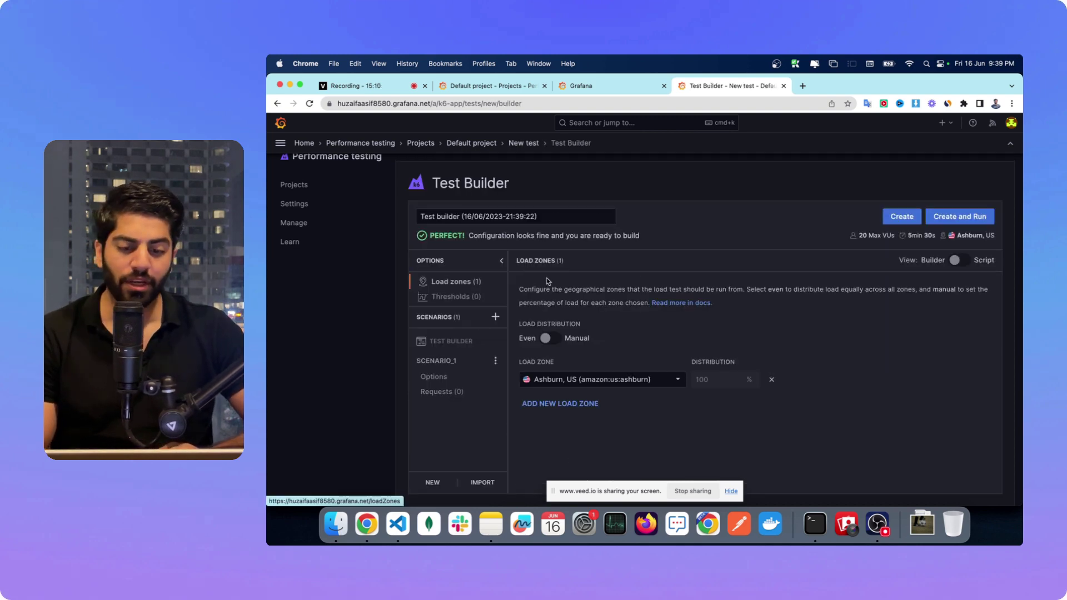
click(607, 388)
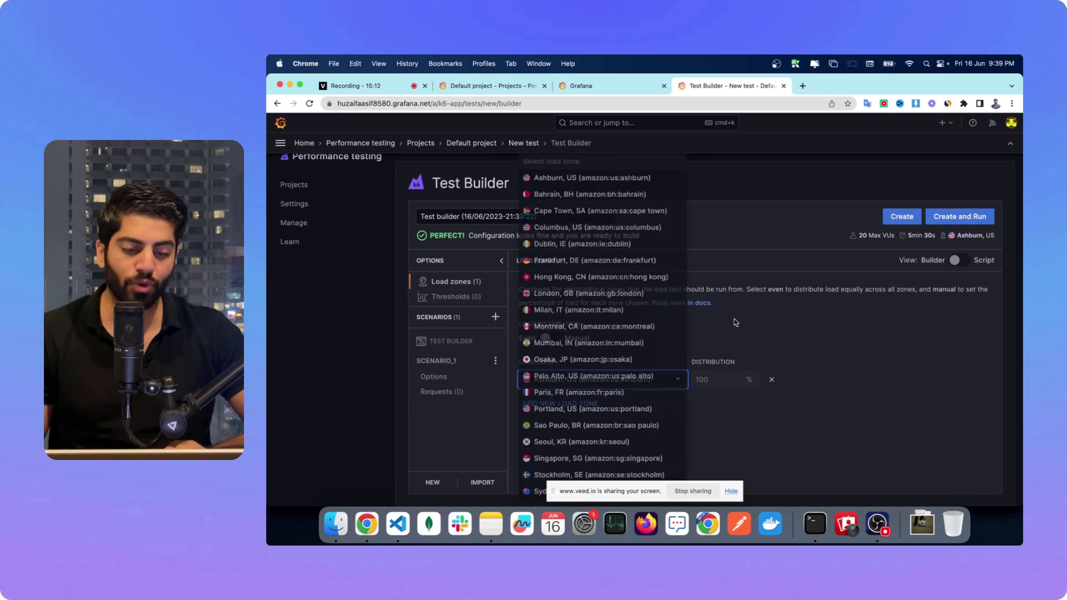
click(701, 379)
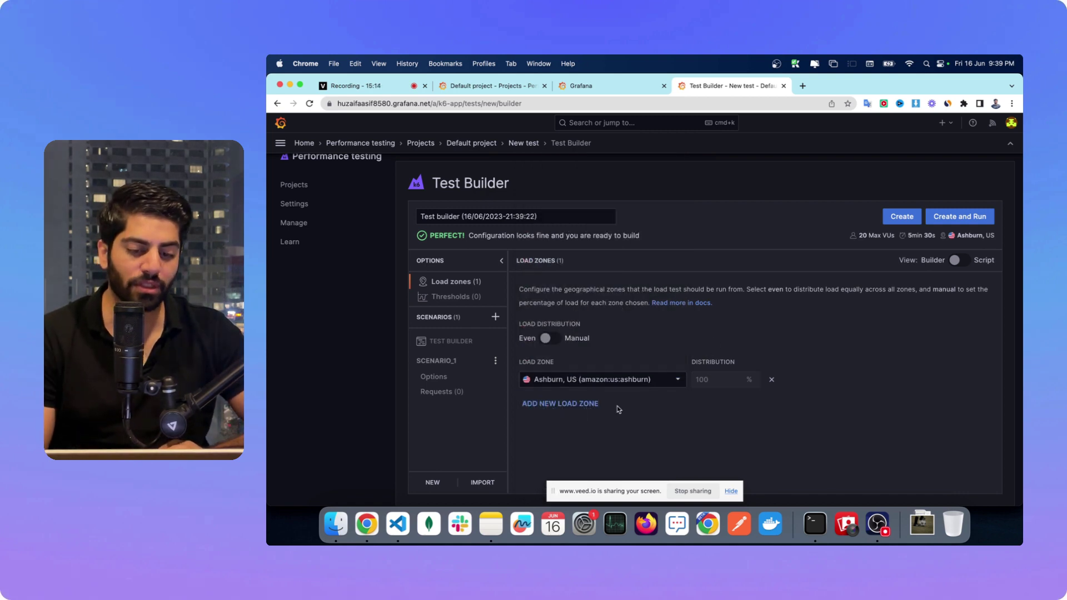
click(547, 405)
click(565, 402)
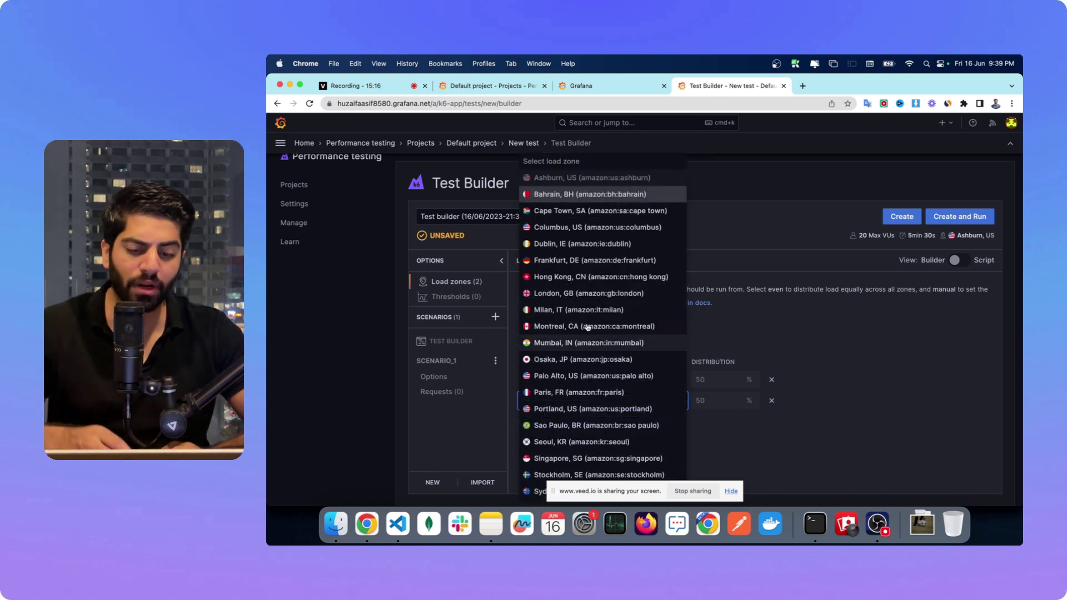
click(618, 195)
click(568, 426)
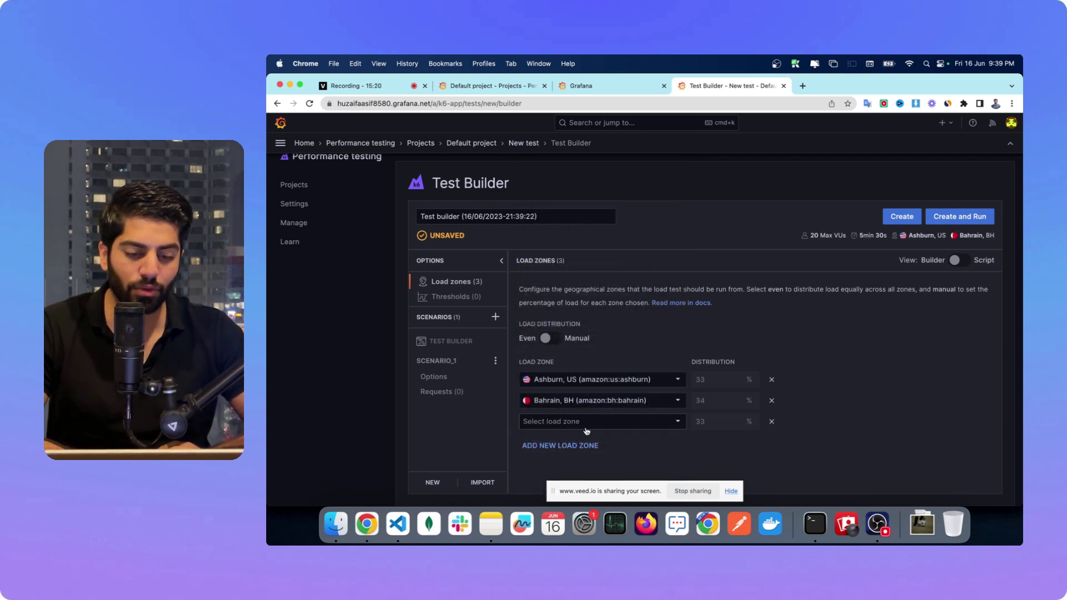
click(585, 425)
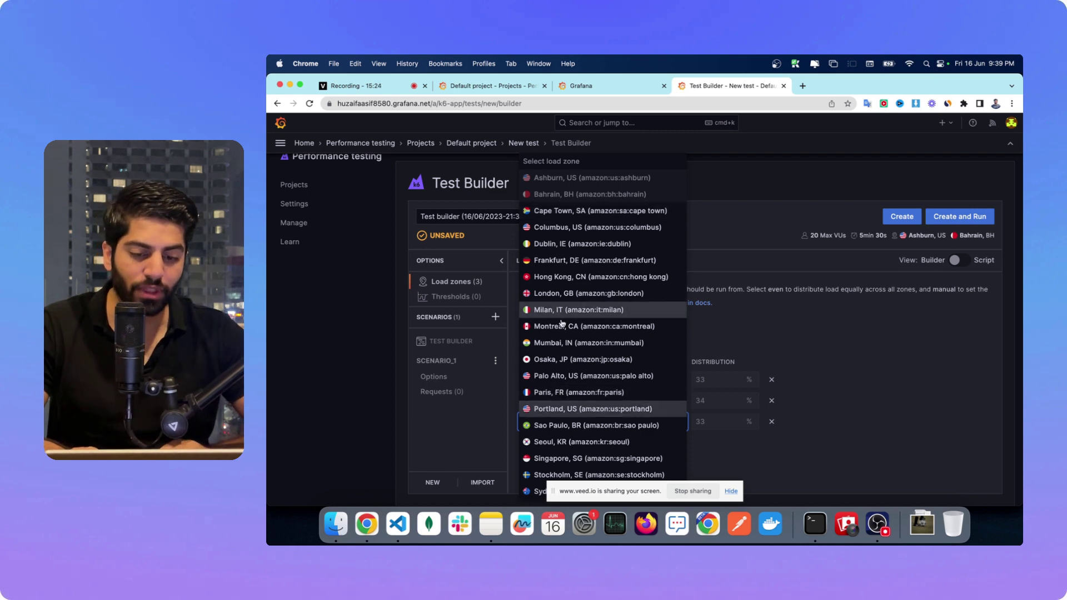
click(572, 343)
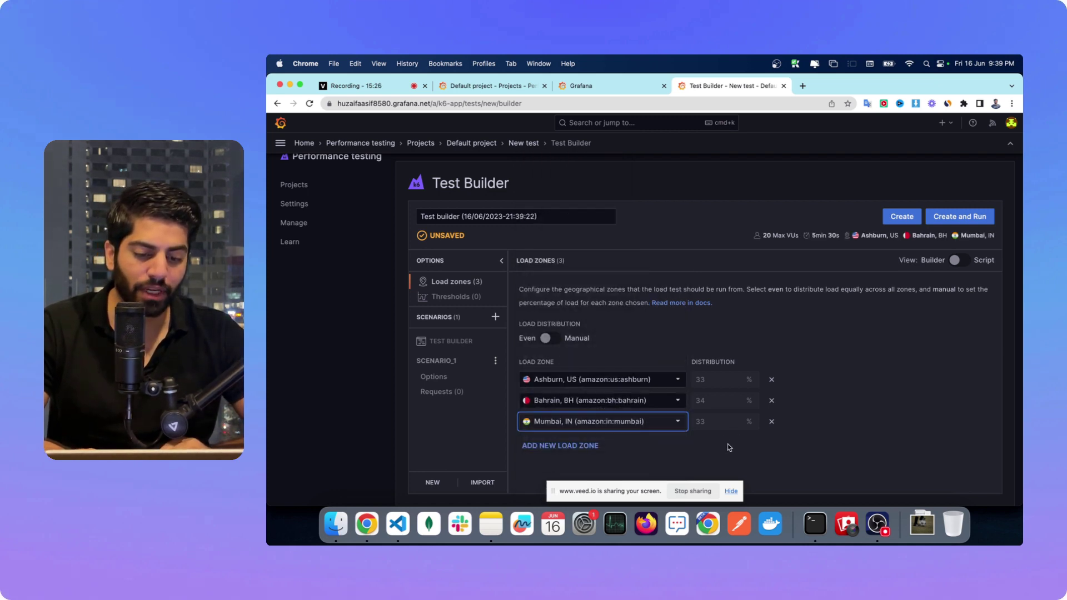
Step: Switch the load distribution from even to manual and open the Ashburn zone's percentage for editing
click(711, 391)
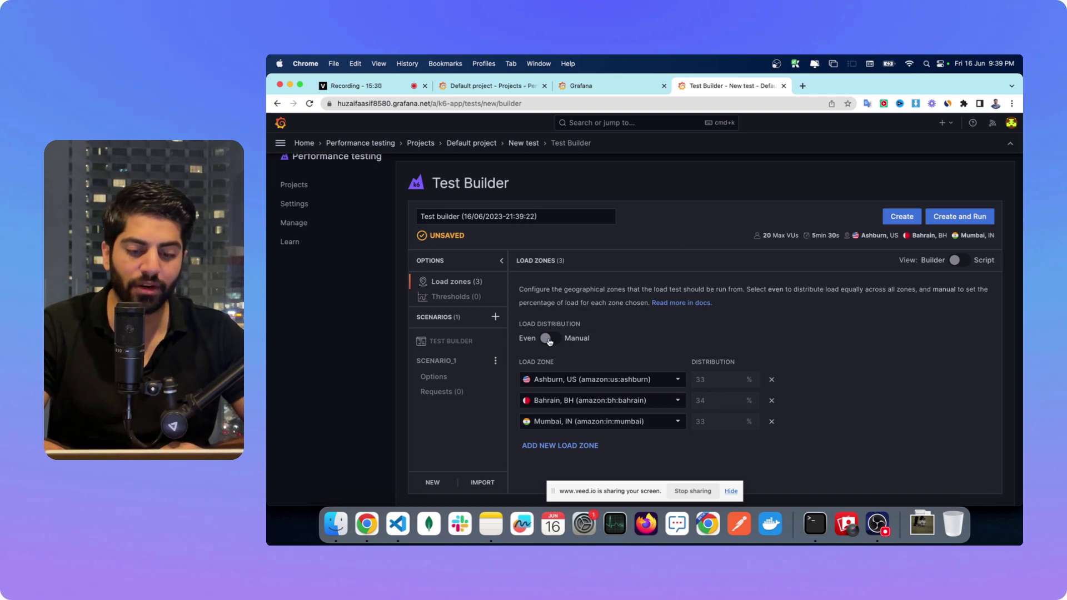
click(549, 340)
click(716, 380)
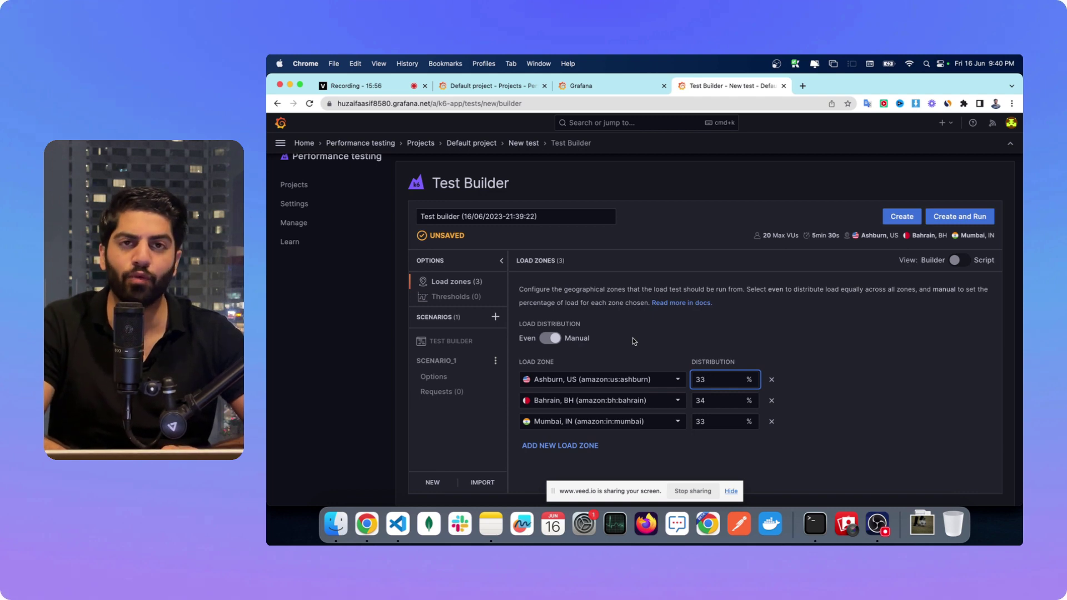
Step: Set up a threshold on Response time across all URLs with the 99th percentile statistic, and view the available conditions
click(450, 296)
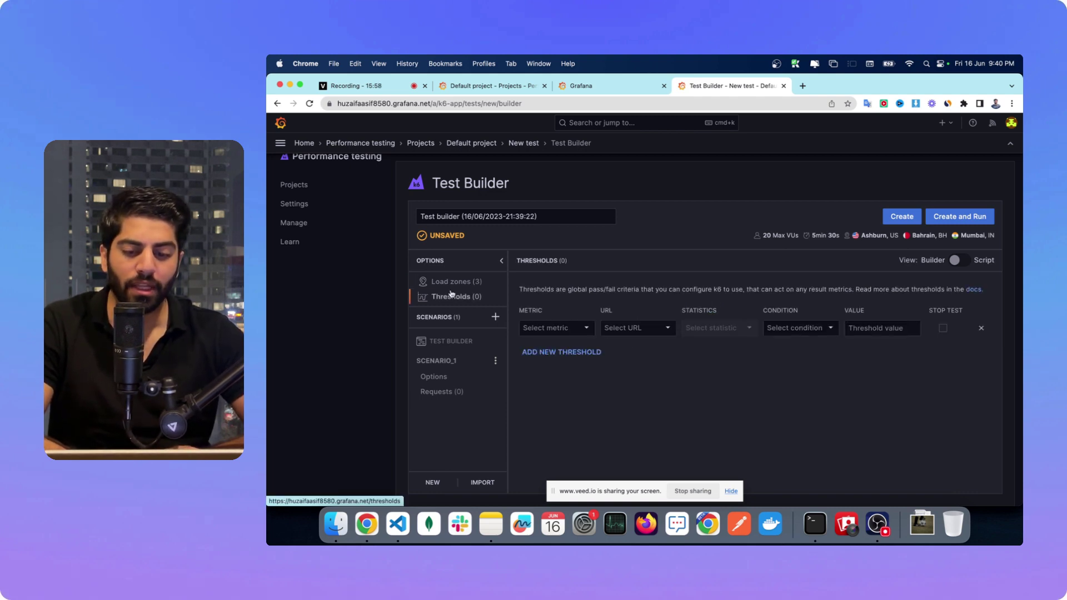
click(655, 336)
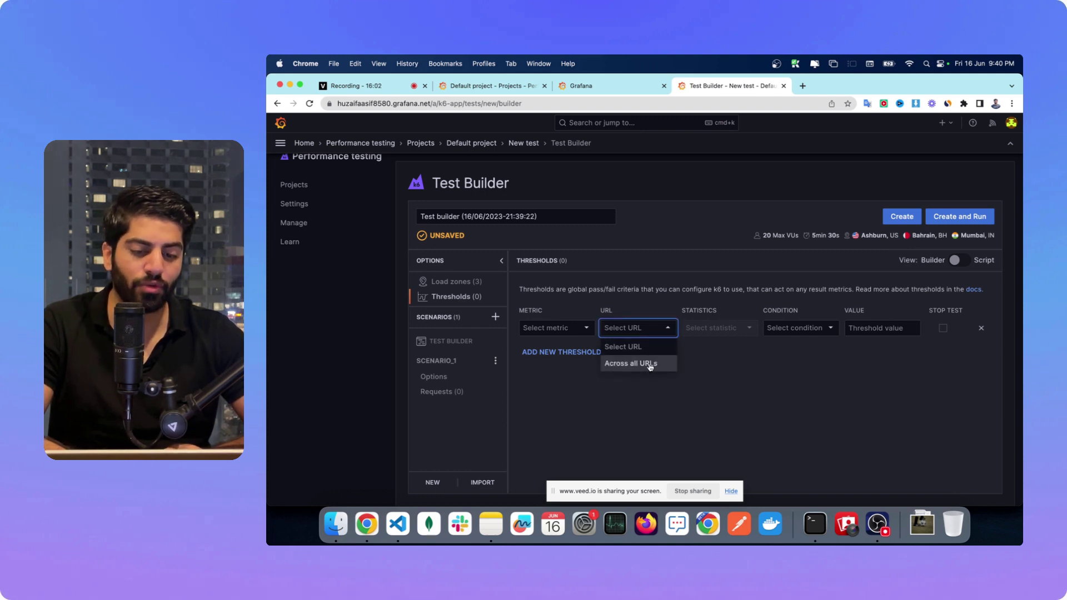
click(676, 301)
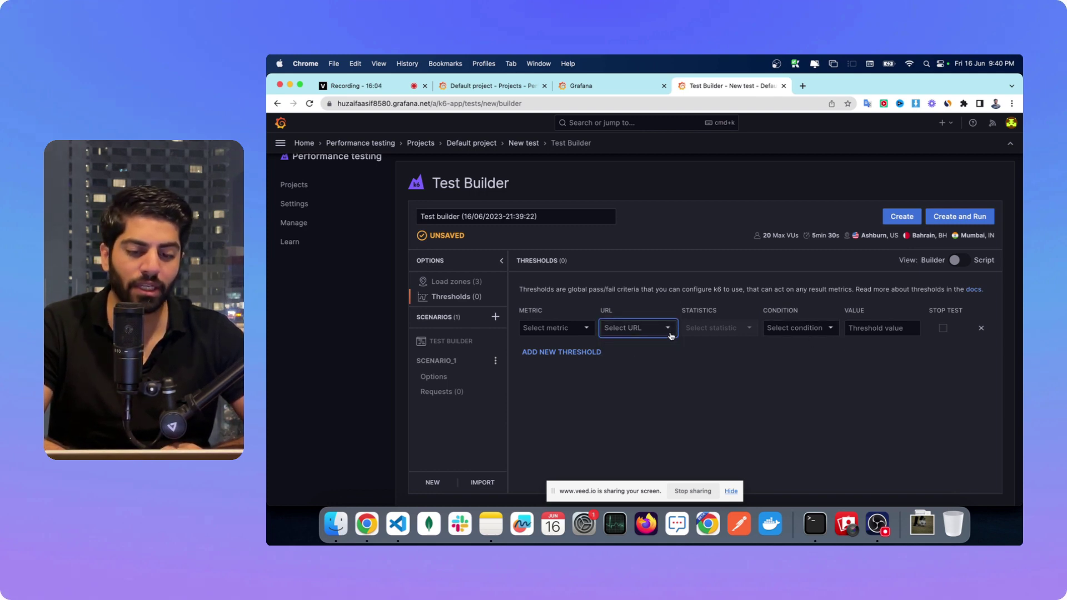
click(566, 328)
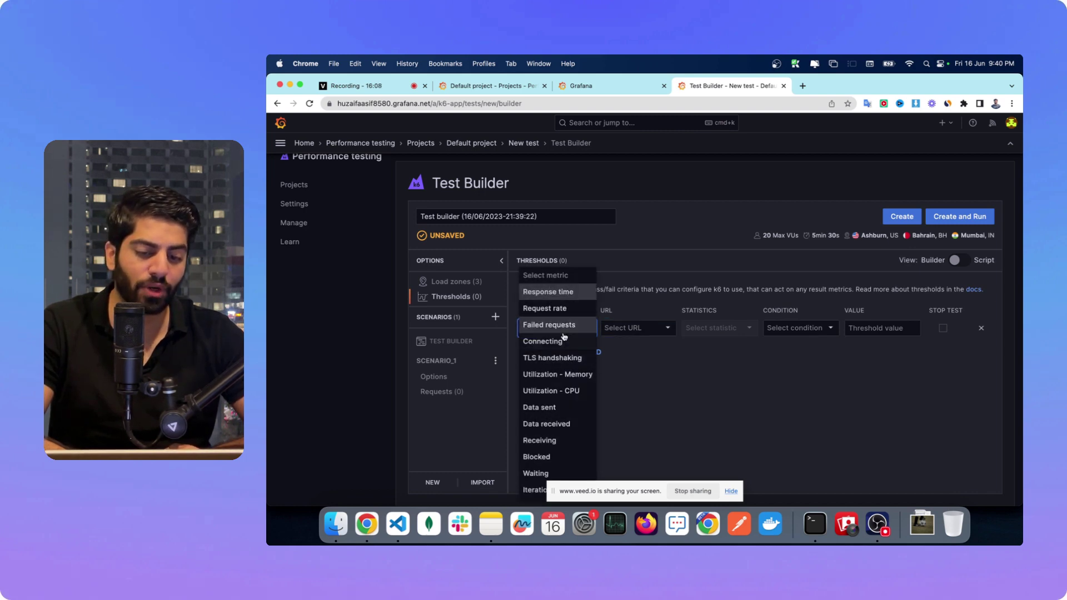
click(562, 293)
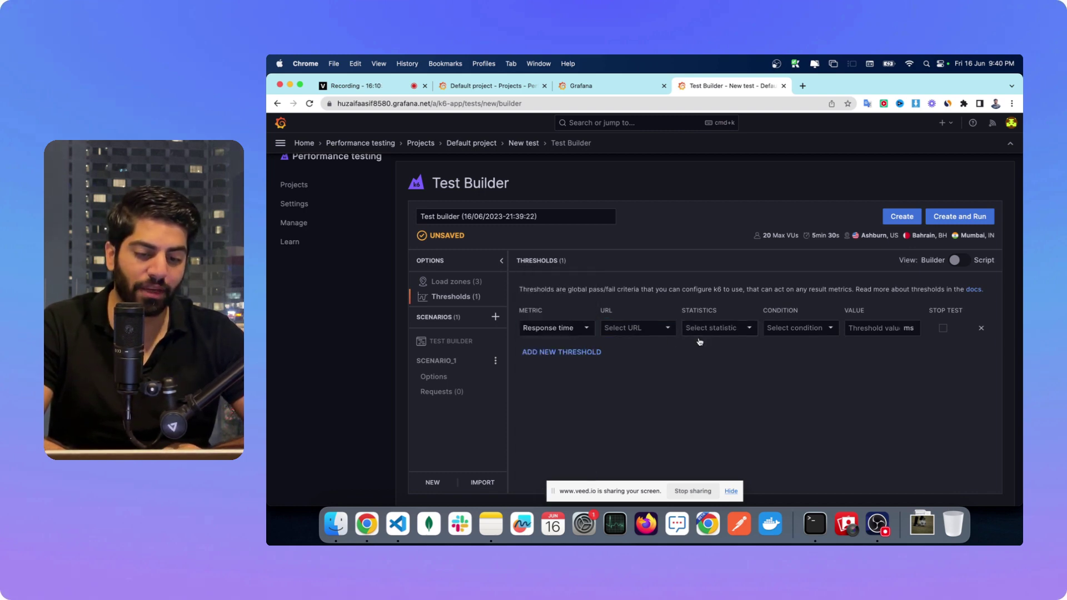
click(665, 332)
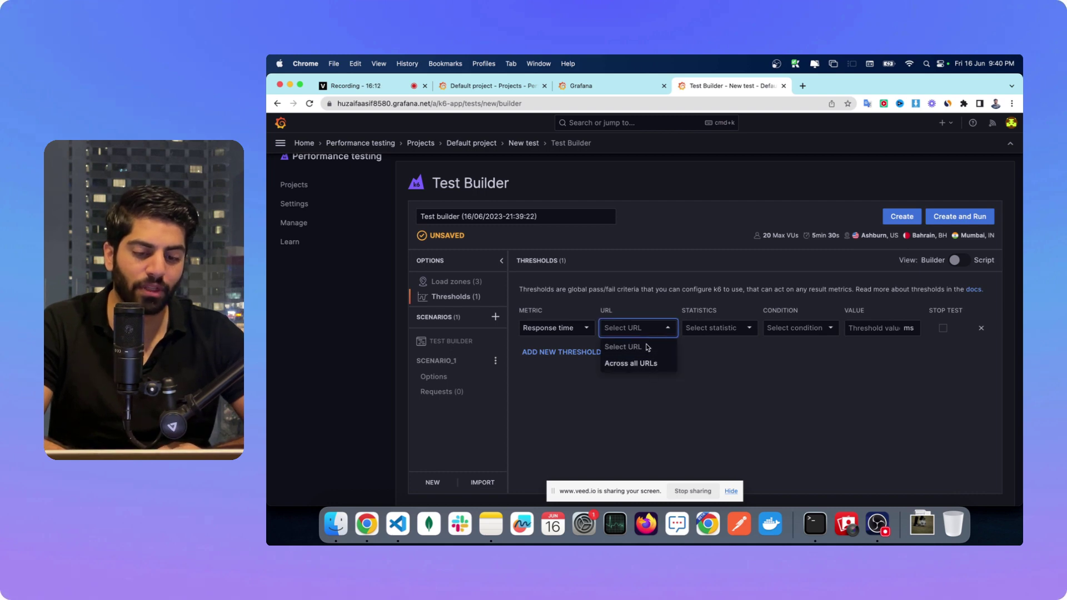
click(645, 370)
click(719, 332)
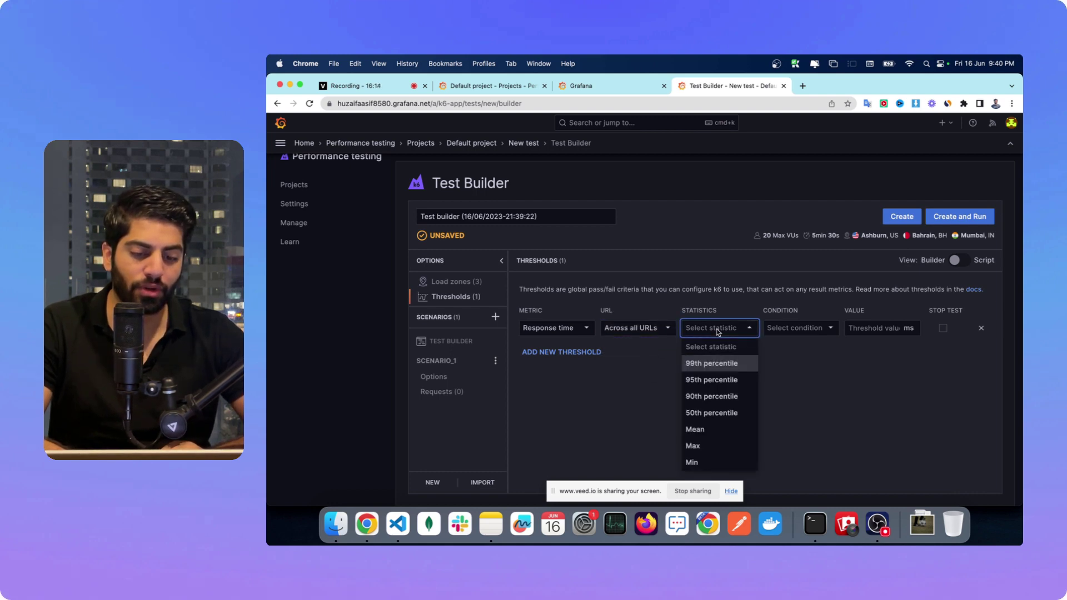
click(719, 364)
click(796, 332)
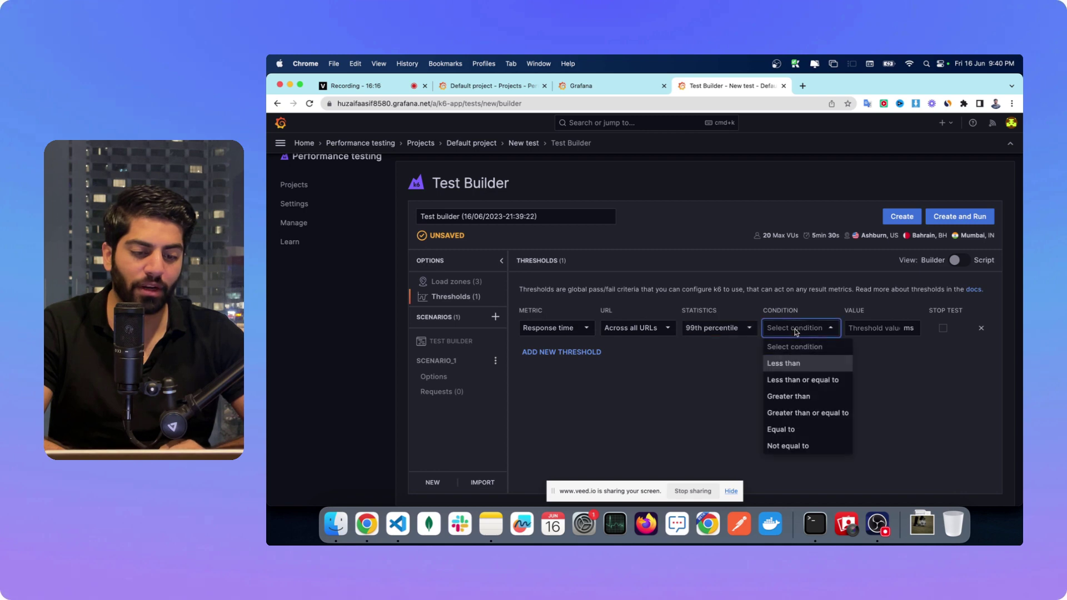
key(Escape)
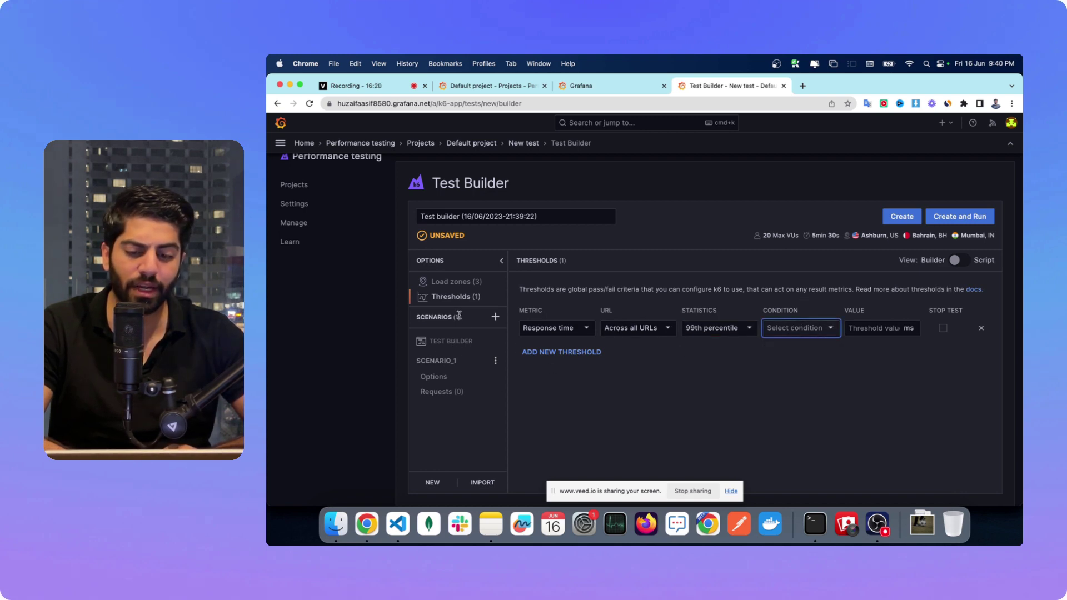
Step: Add a second scenario of type Script to the test and look over its generated code
click(496, 318)
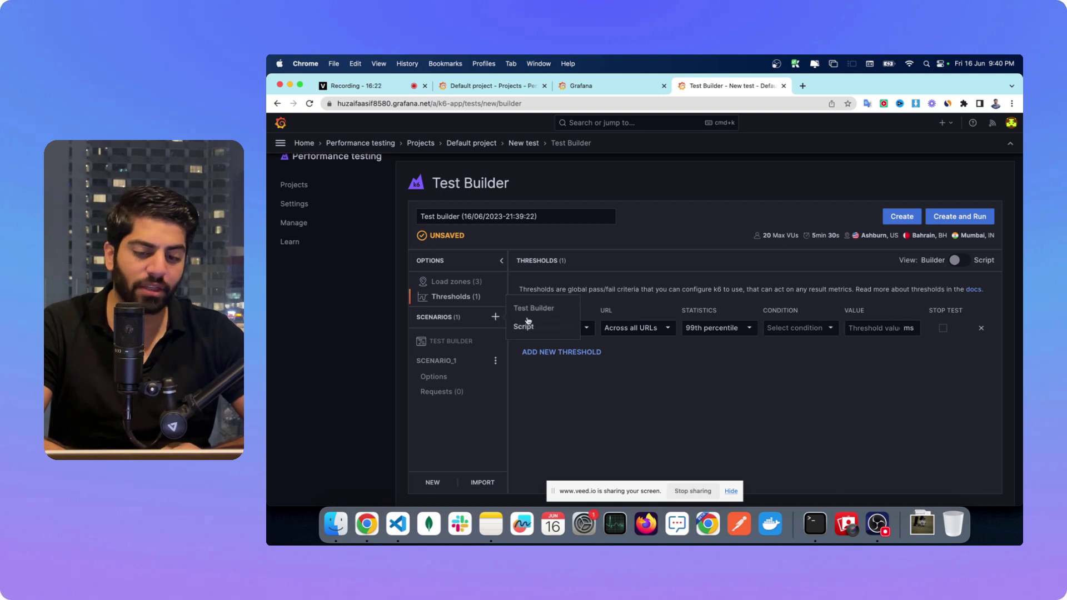
click(524, 327)
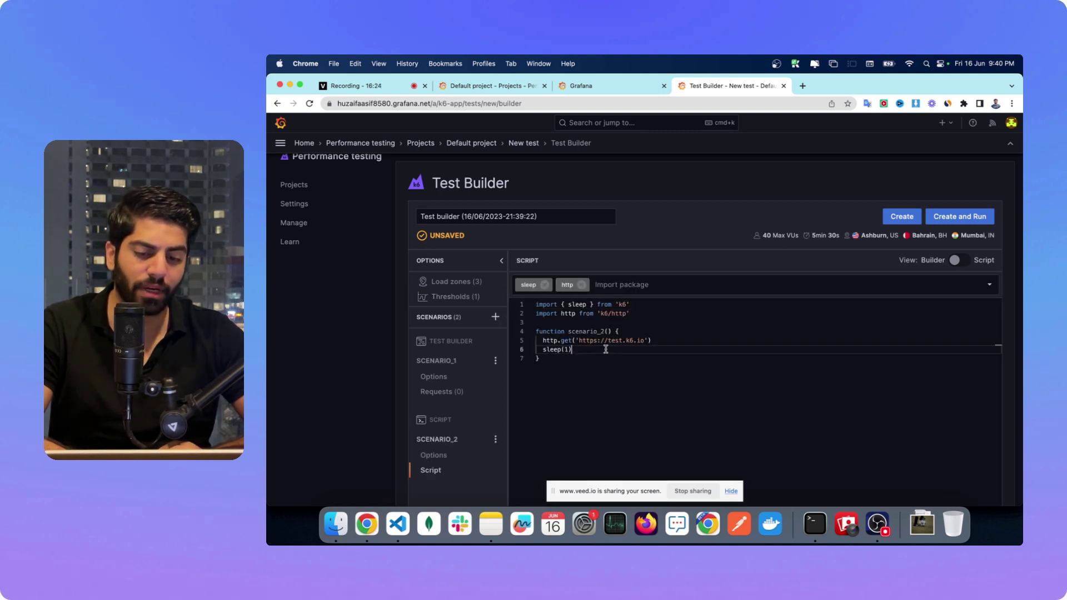
scroll(453, 395, down, 1)
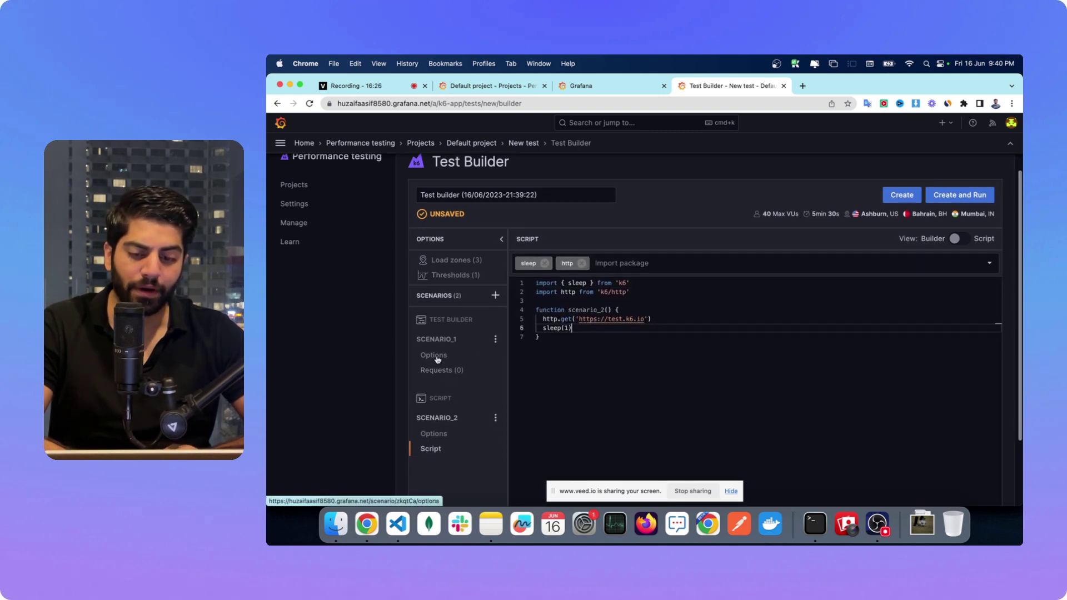
click(580, 340)
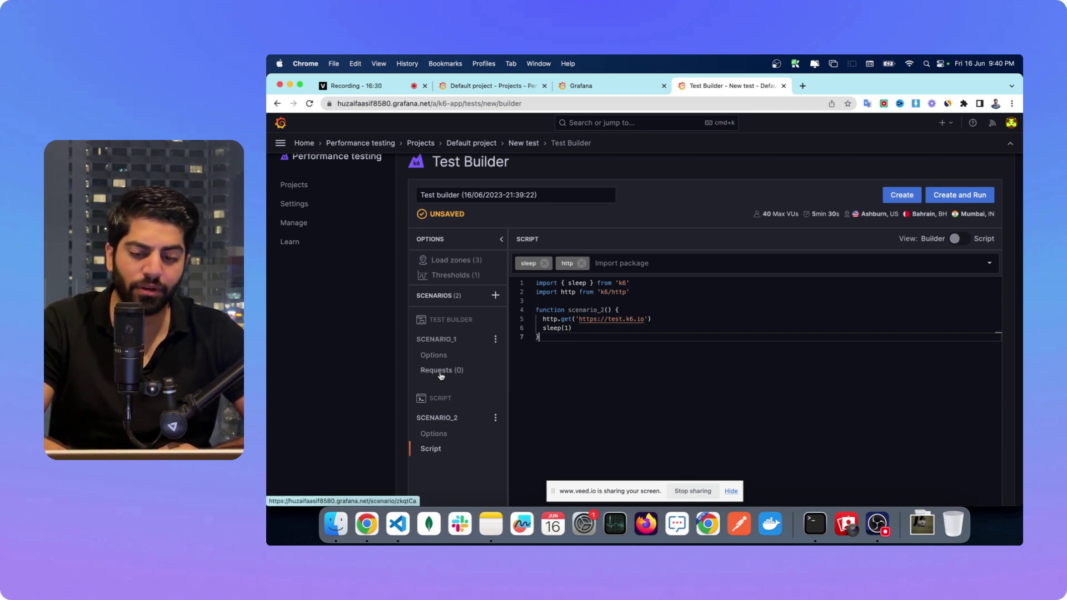
scroll(447, 389, down, 1)
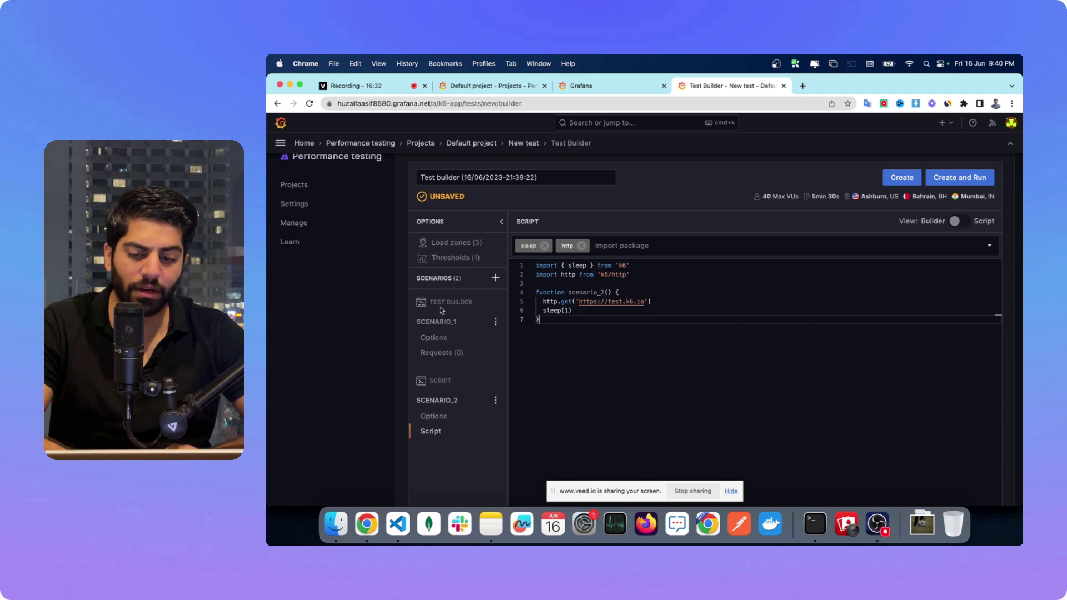
Step: Review Scenario_1's requests and options, including its Ramping VUs stages and load graph
click(454, 326)
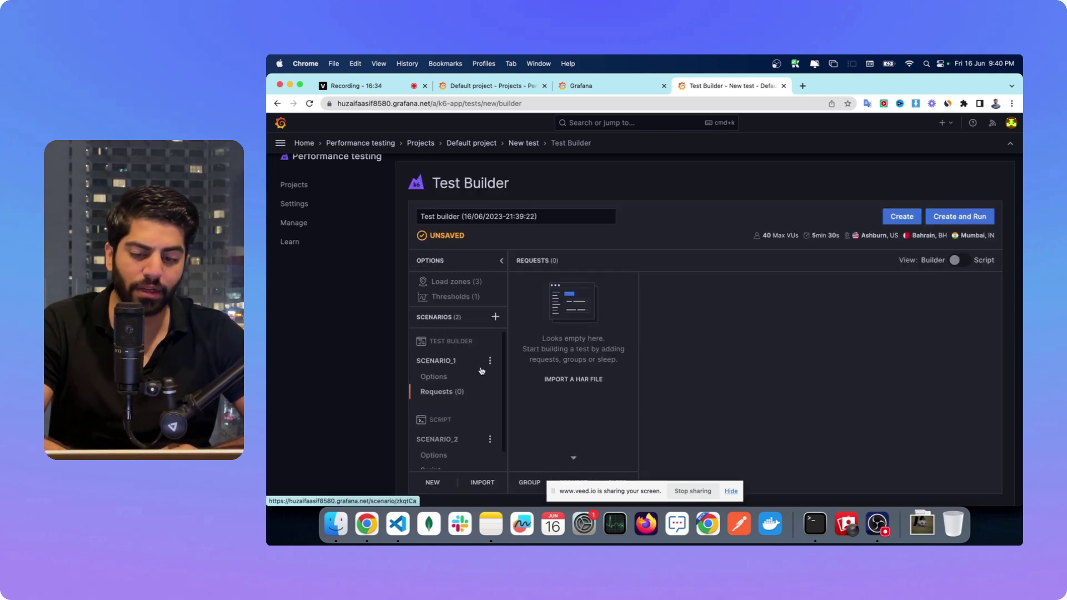
scroll(456, 338, down, 1)
scroll(451, 349, up, 1)
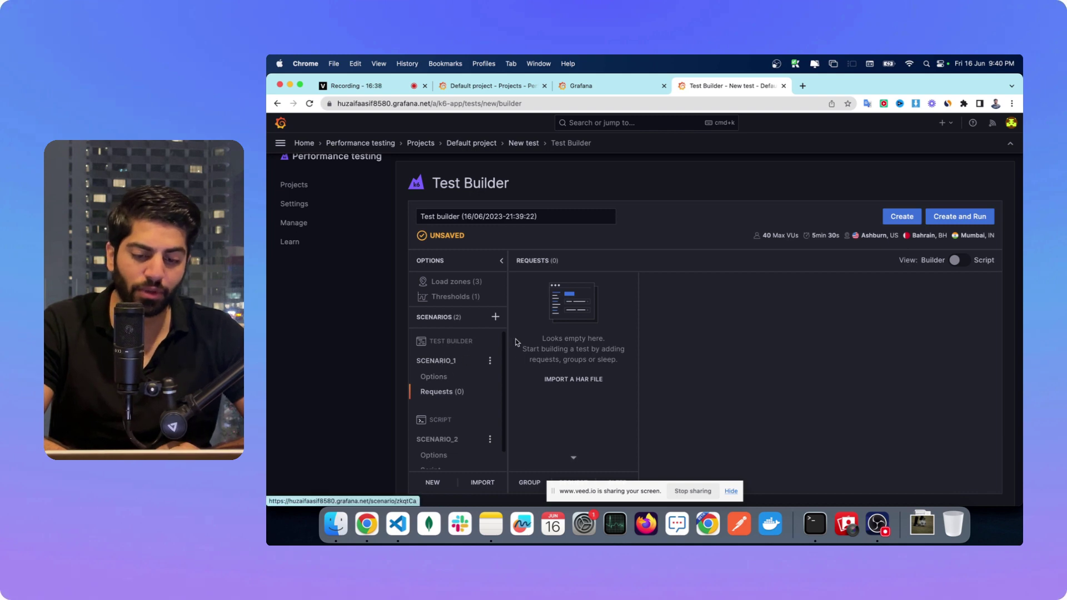
click(430, 379)
scroll(597, 375, down, 2)
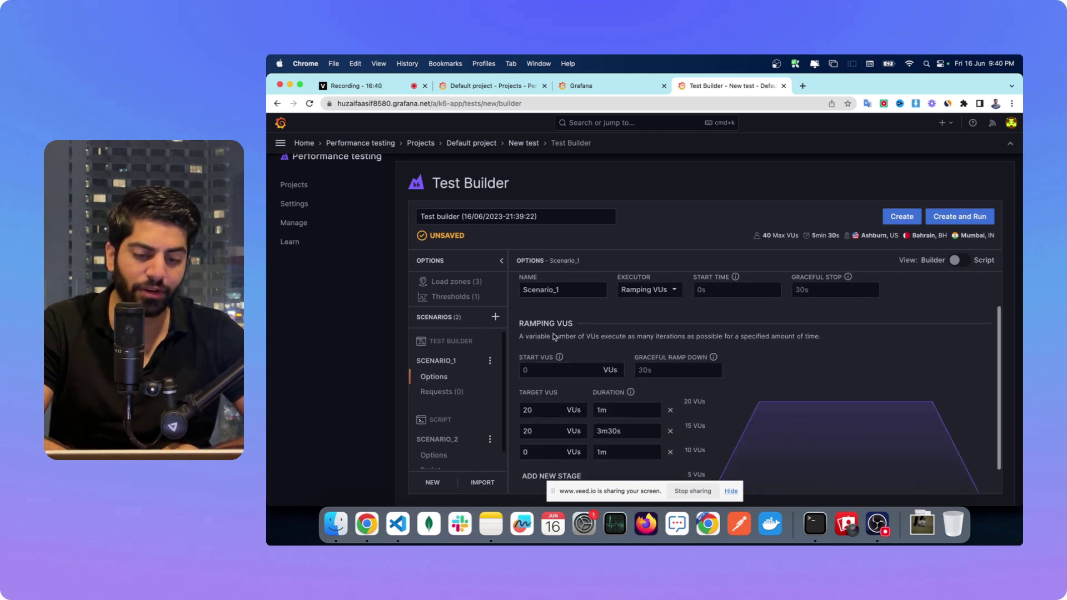
scroll(600, 321, up, 2)
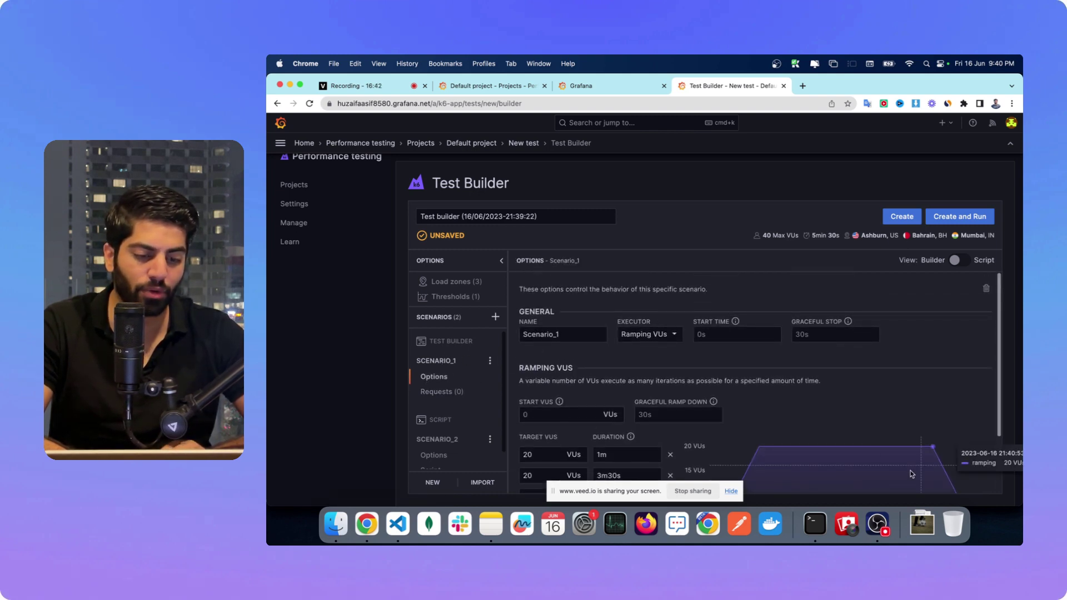
scroll(699, 357, down, 3)
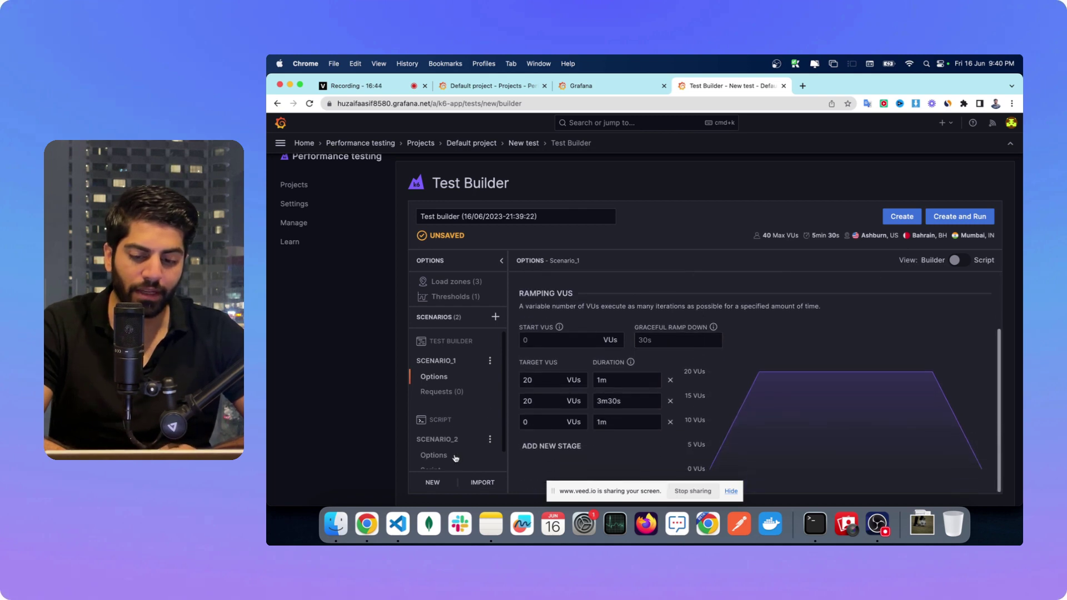
Step: Review Scenario_2's script and its options, including the executor, start time, graceful stop and Ramping VUs stages
scroll(441, 433, down, 1)
click(441, 437)
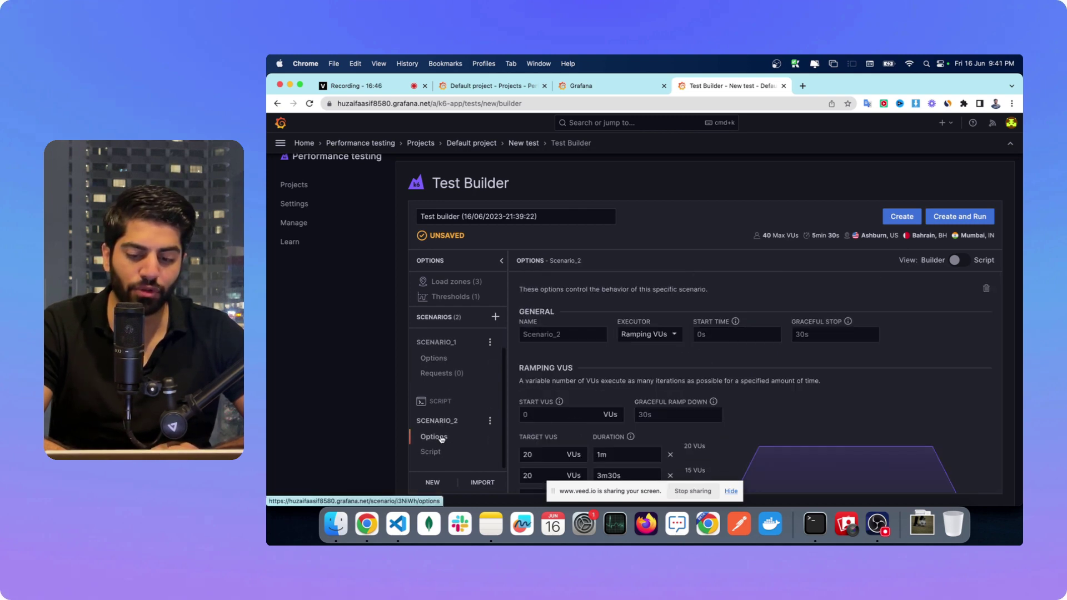
click(437, 453)
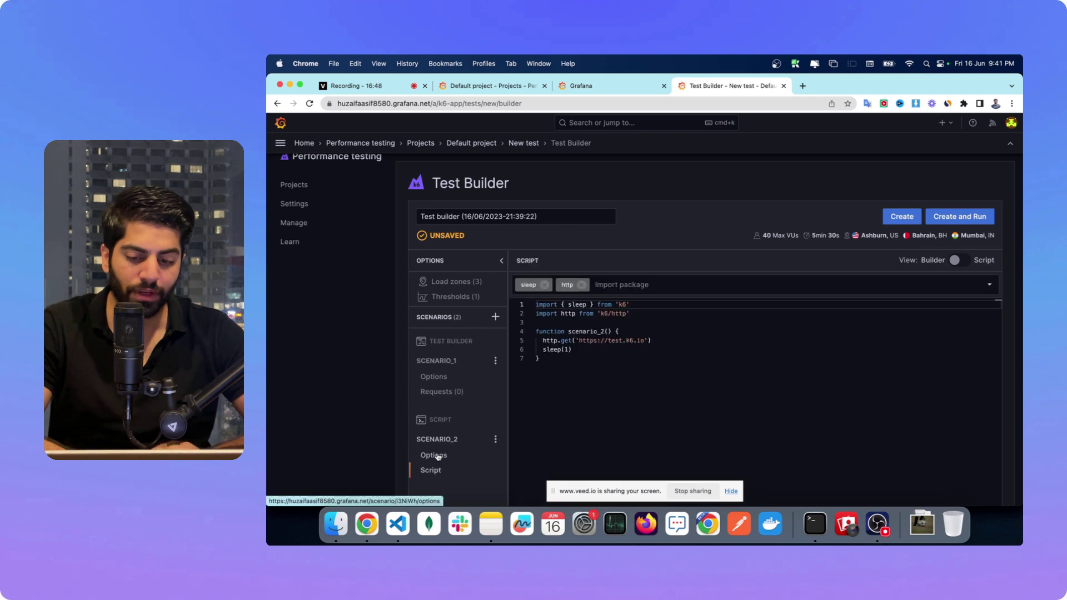
click(611, 375)
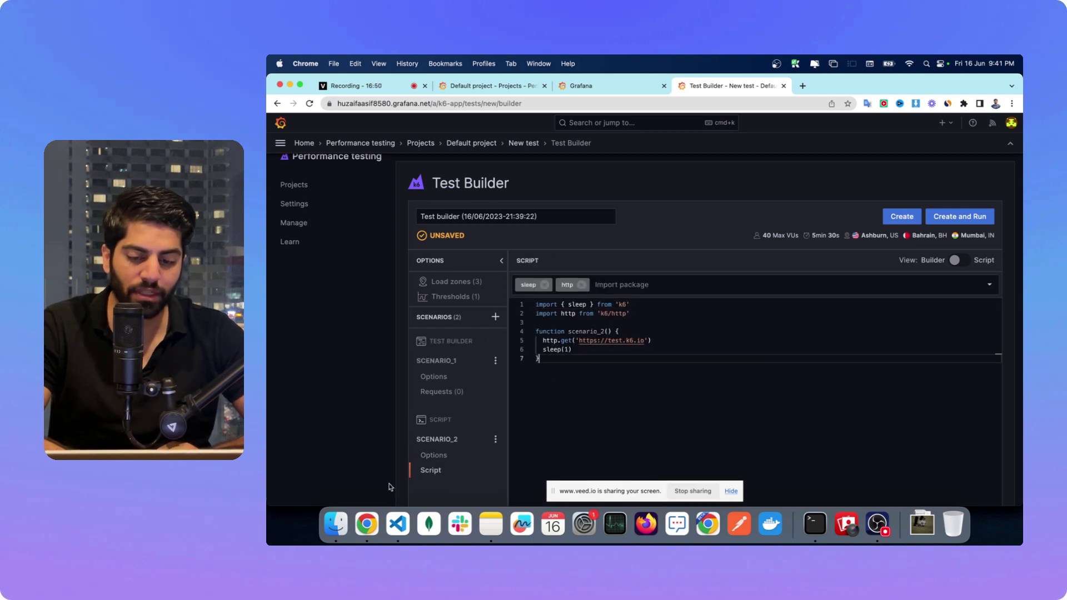
click(432, 455)
scroll(624, 354, down, 1)
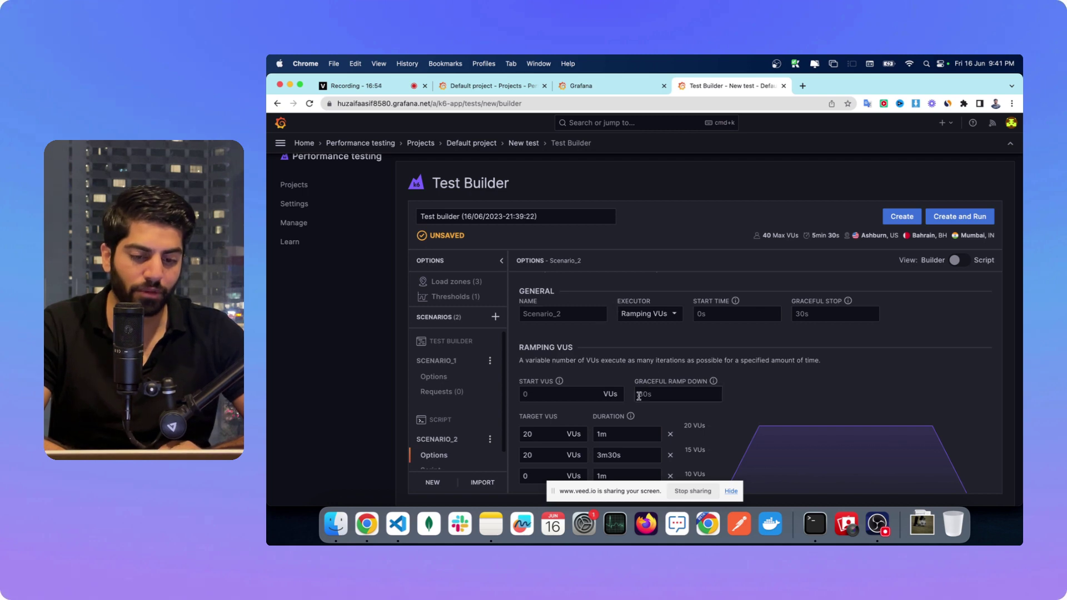
click(574, 314)
scroll(595, 345, down, 2)
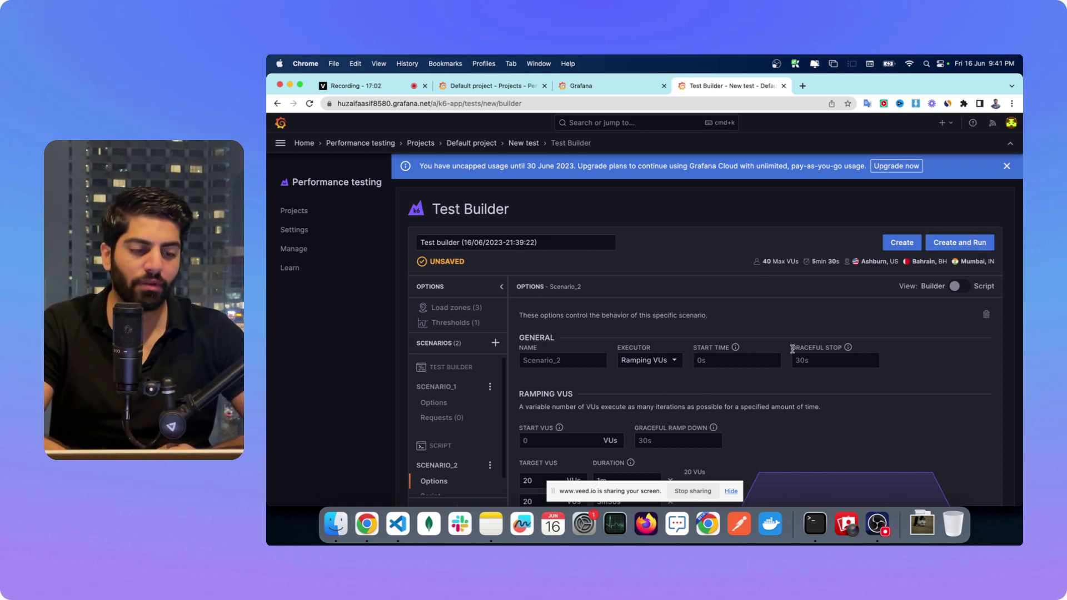
scroll(694, 334, down, 2)
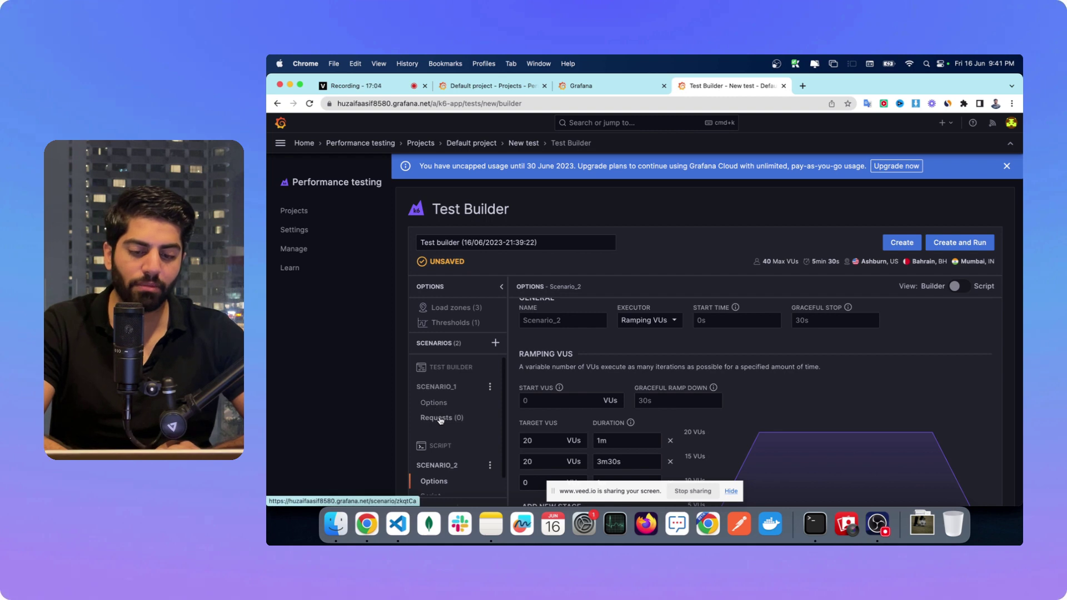
scroll(439, 411, down, 1)
scroll(461, 389, up, 1)
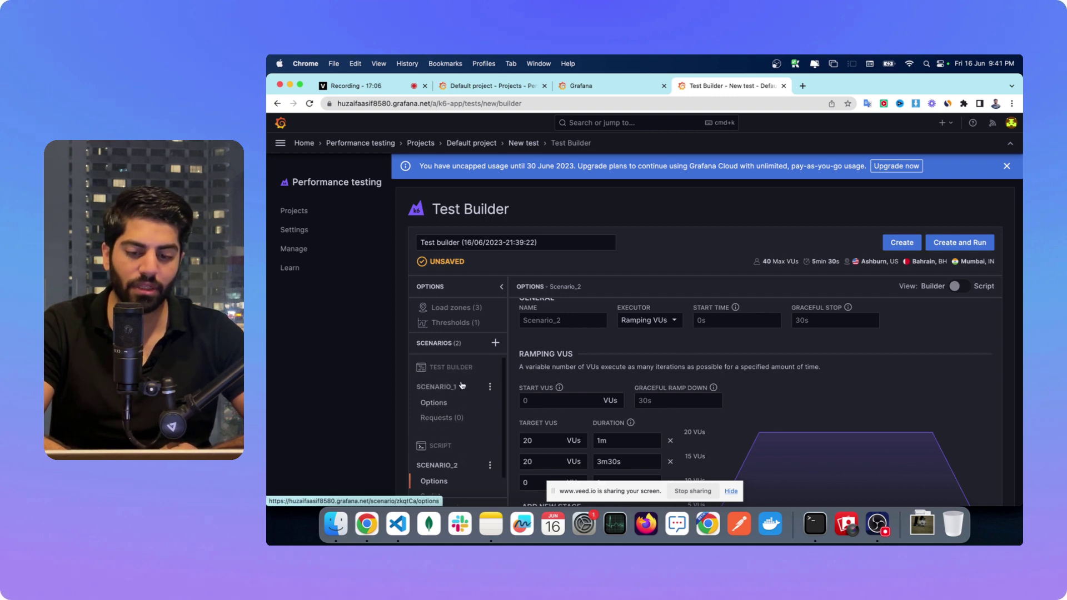
Step: Leave the Test Builder without saving the test and return to the Default project
click(521, 144)
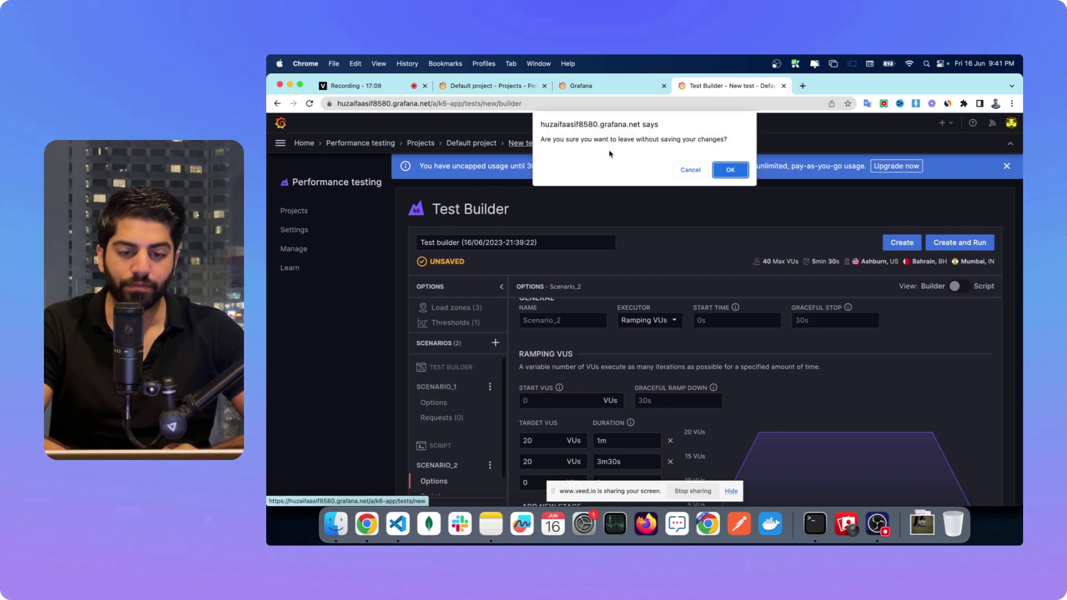
click(724, 173)
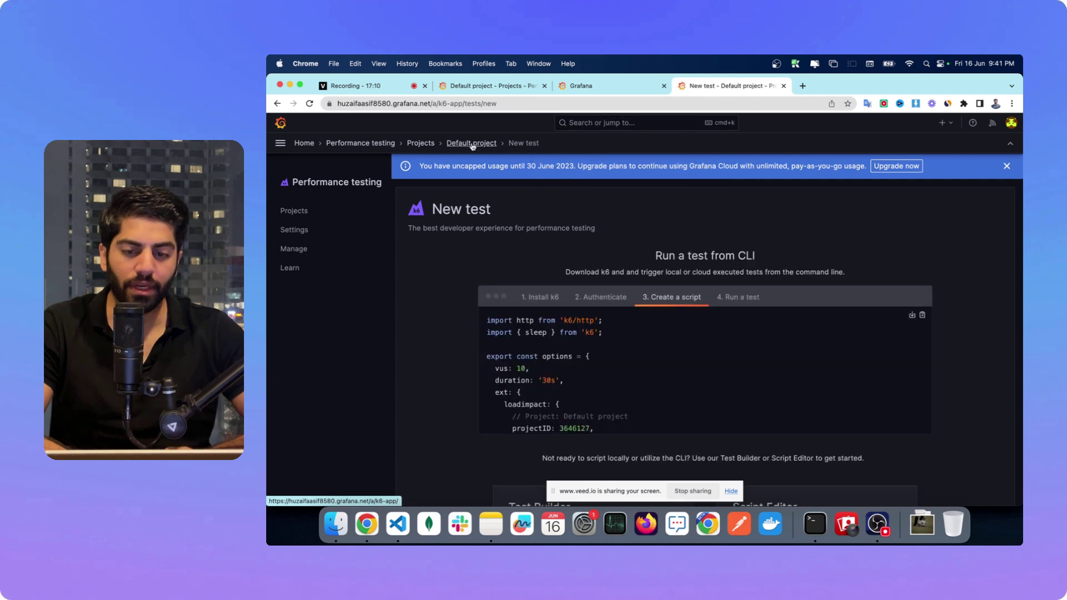
click(471, 143)
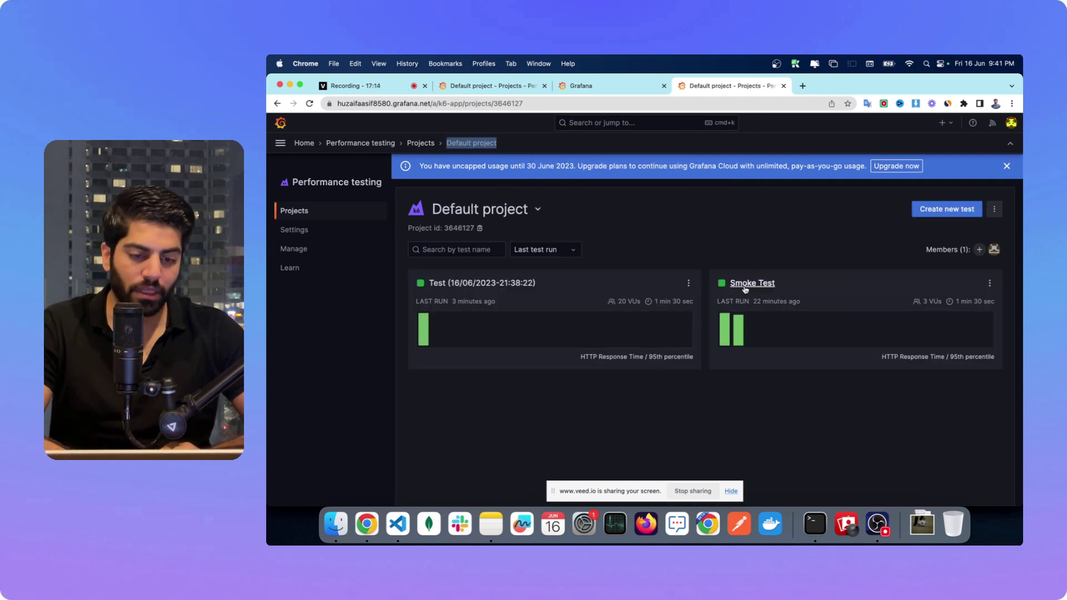
Step: Open the finished run of Test (16/06/2023-21:38:22) and examine its performance overview figures and chart
click(481, 282)
scroll(461, 338, down, 1)
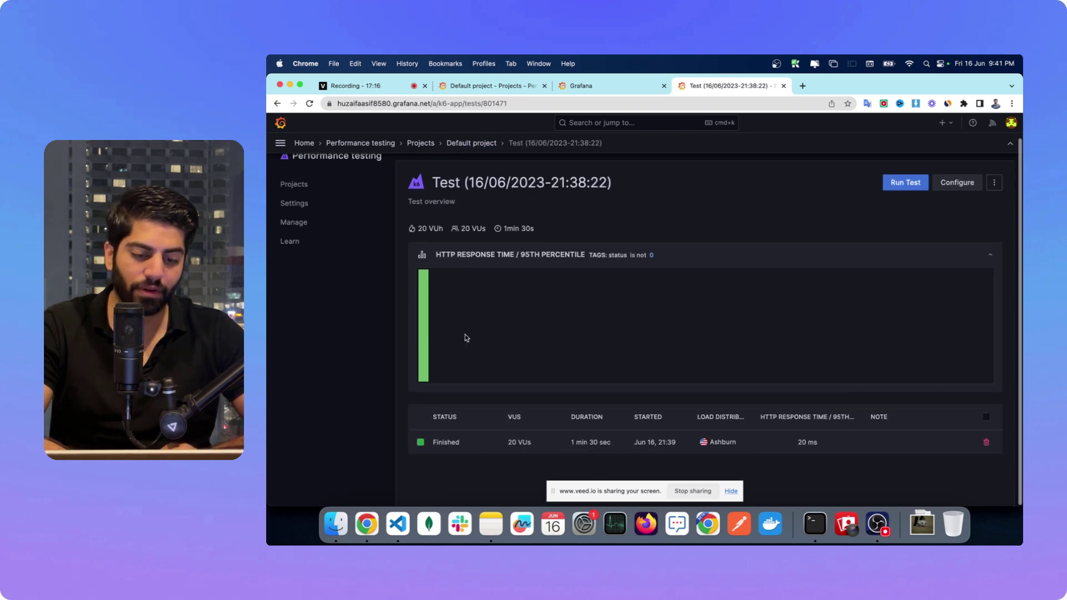
click(454, 444)
scroll(500, 357, down, 1)
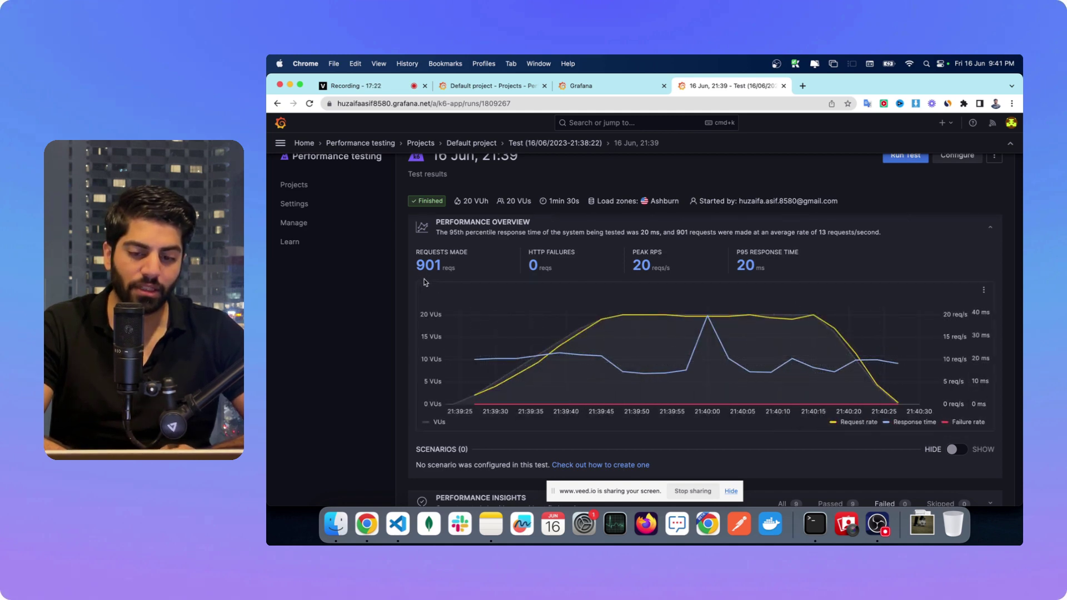
scroll(711, 356, down, 1)
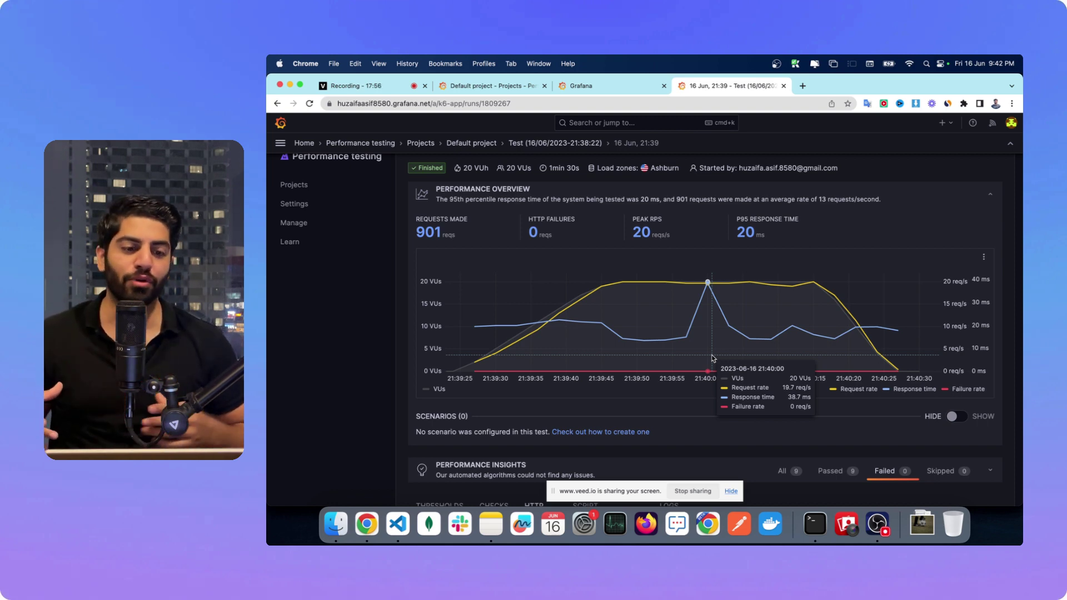
Step: Switch to the Load-Testing project window in VS Code and enlarge the terminal area
click(398, 524)
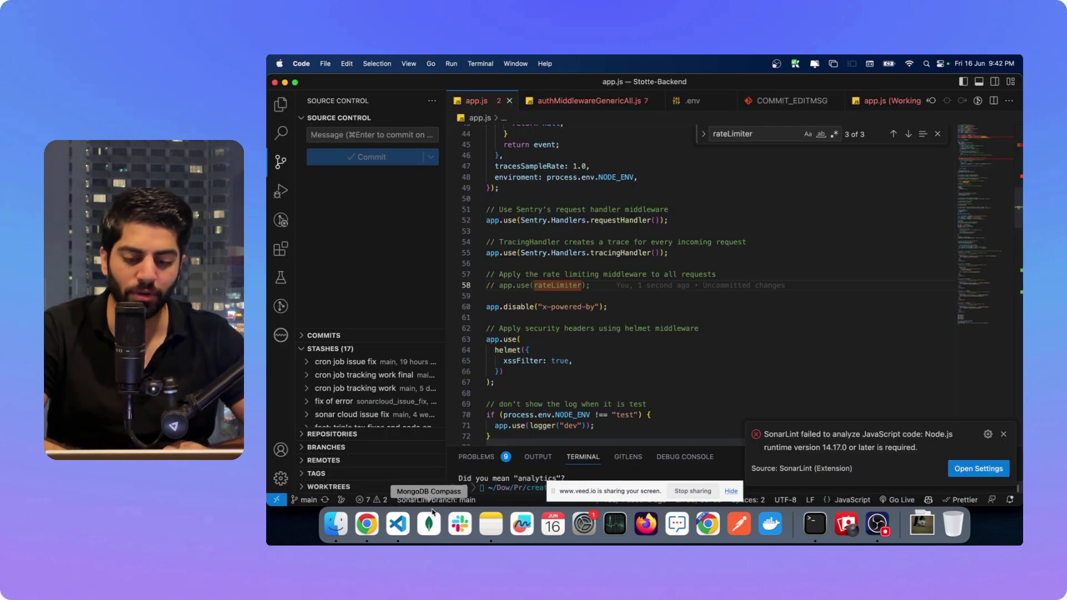
right_click(392, 528)
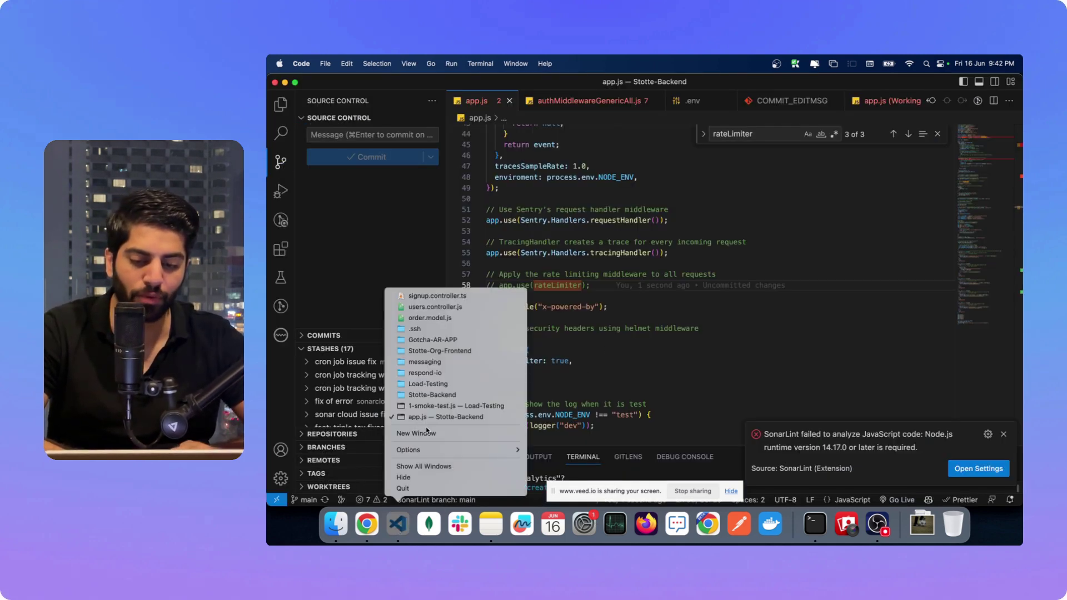
click(459, 407)
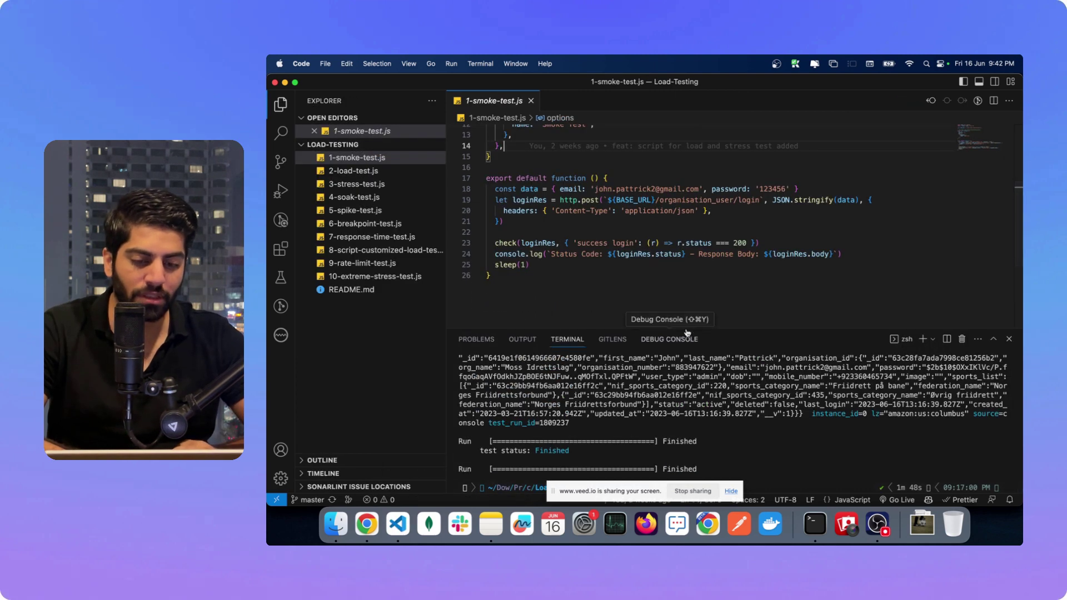
drag(686, 327, 656, 294)
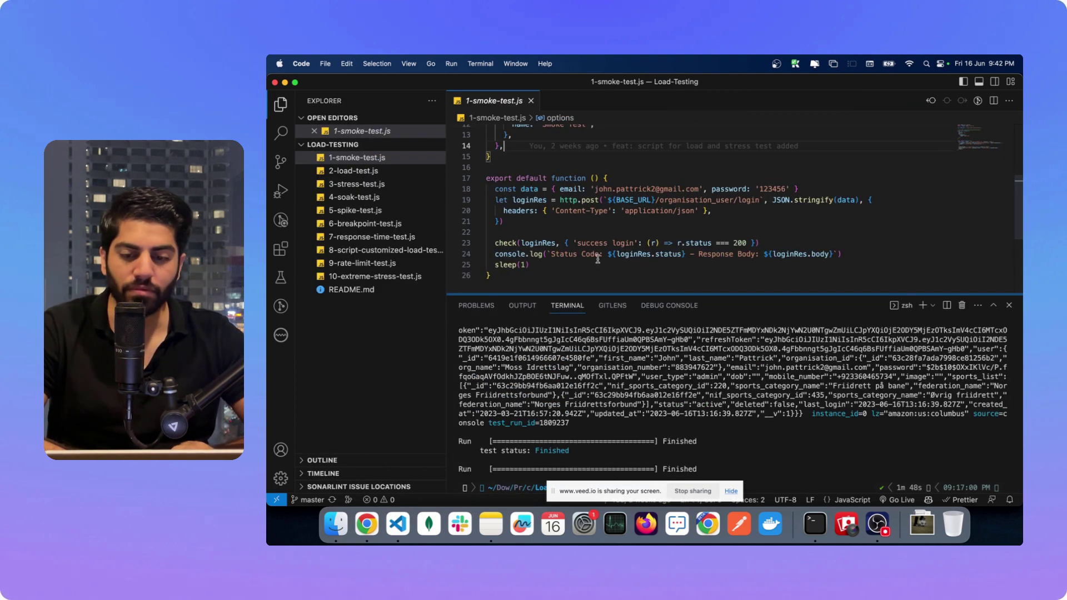
Step: Open 3-stress-test.js and 5-spike-test.js in turn to examine their ramp stages and target VUs
click(389, 184)
scroll(648, 176, up, 2)
scroll(648, 176, up, 10)
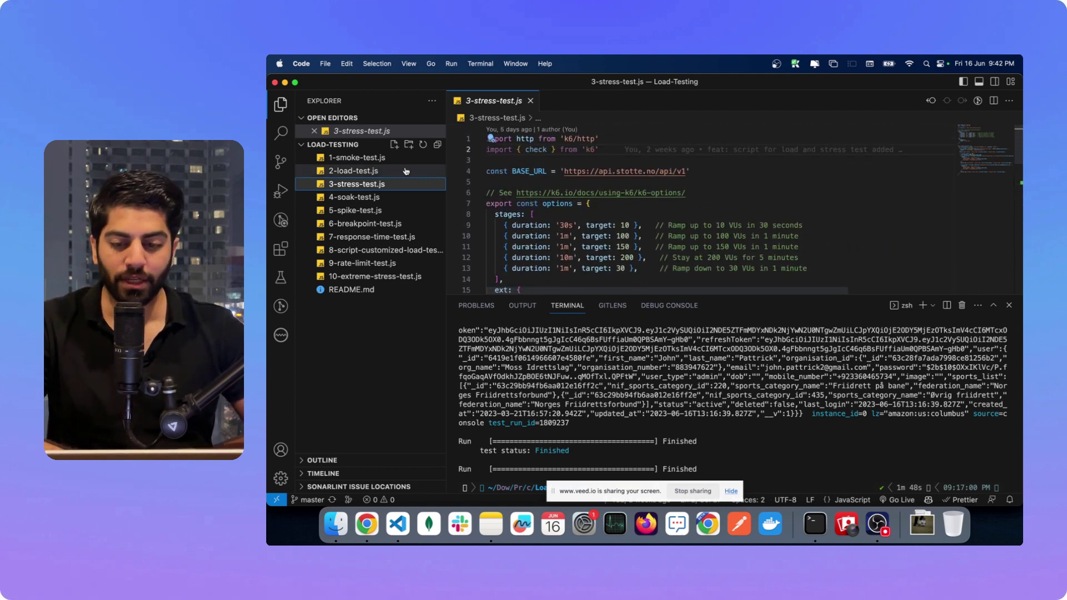
click(382, 211)
scroll(622, 217, up, 2)
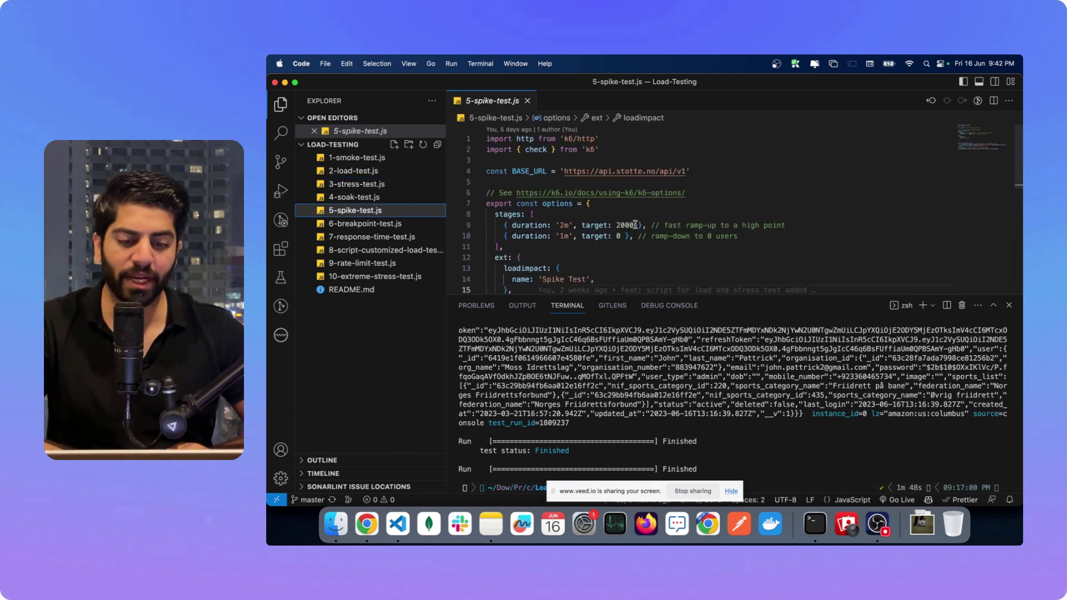
click(624, 226)
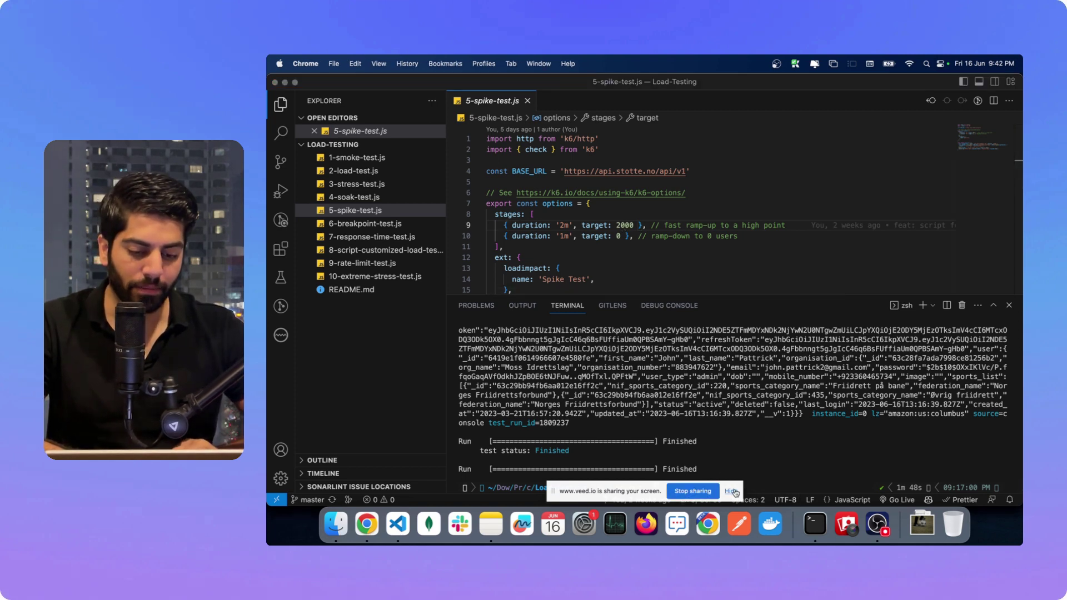
Step: Hide the screen-sharing notice and try to run 5-spike-test.js in the cloud with the command k6 cloud 5-spike-test.js
click(707, 523)
click(381, 534)
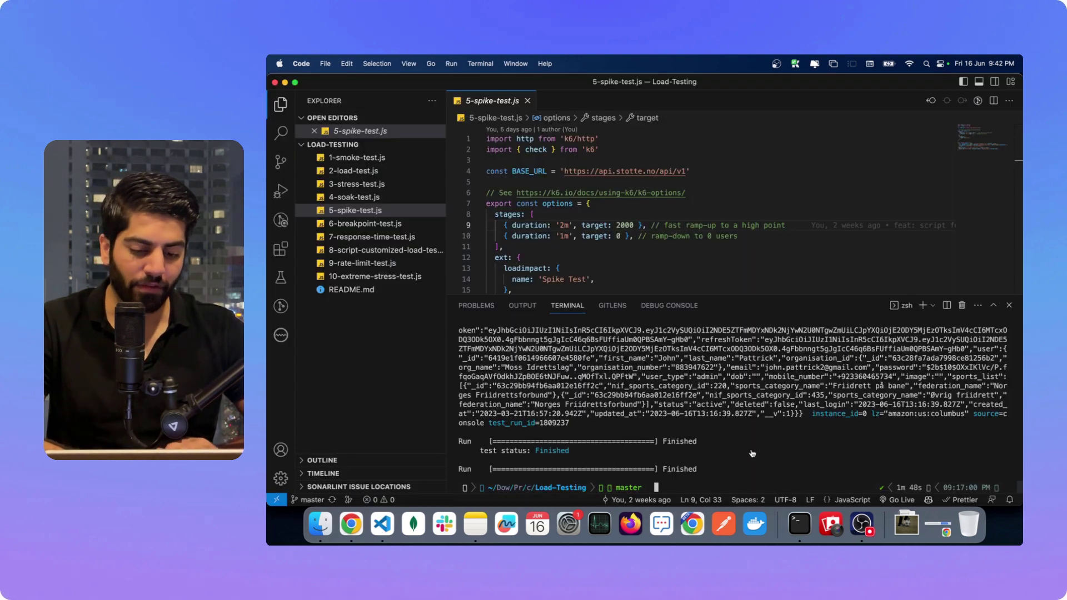
text(k6 )
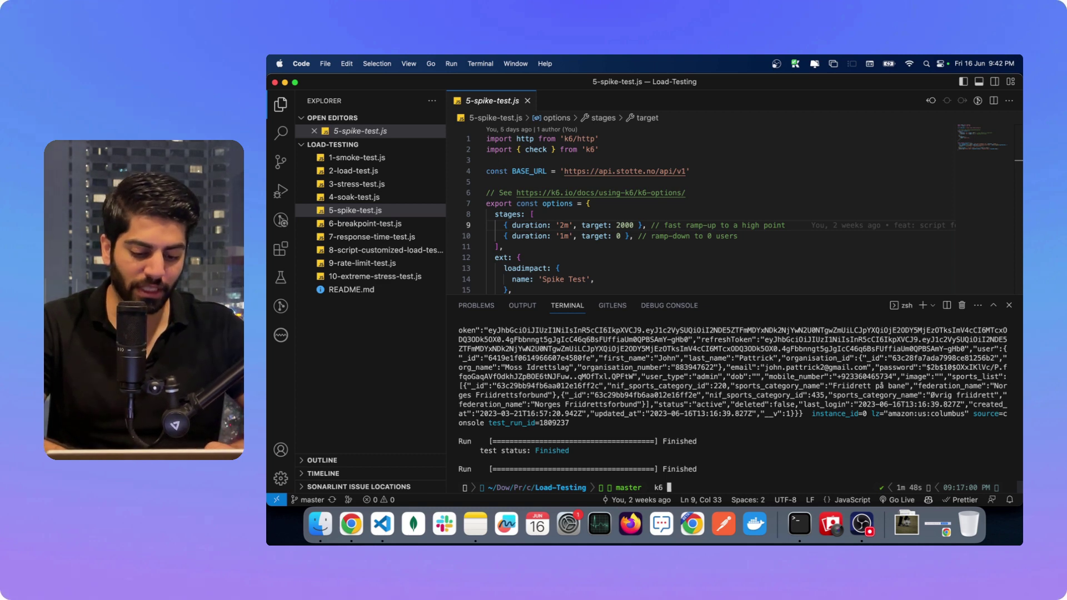
text(cloud)
click(401, 215)
right_click(699, 449)
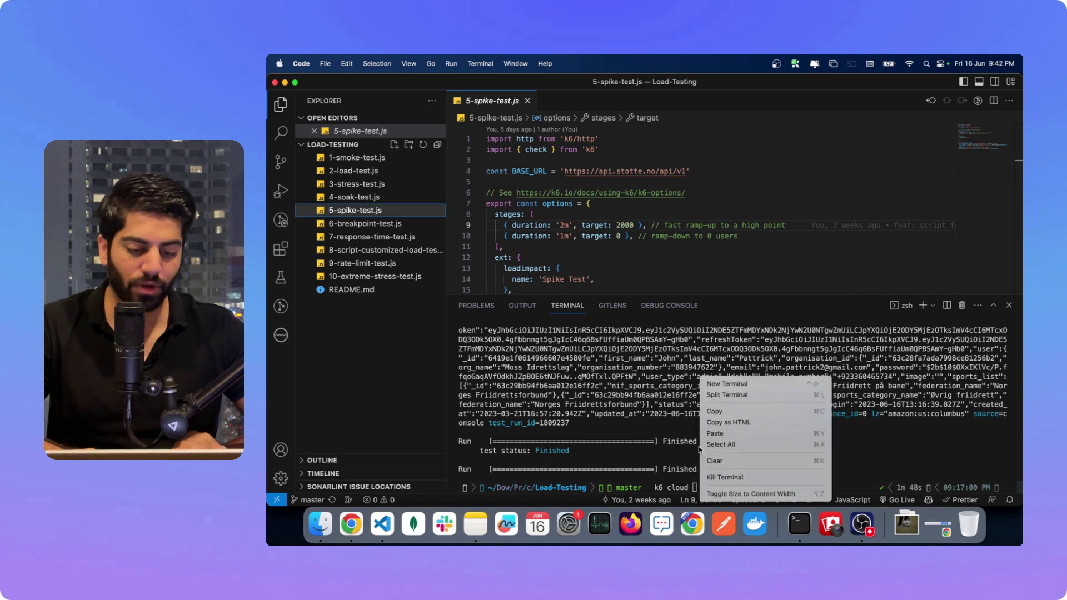
text(5-spike-test.js)
key(Return)
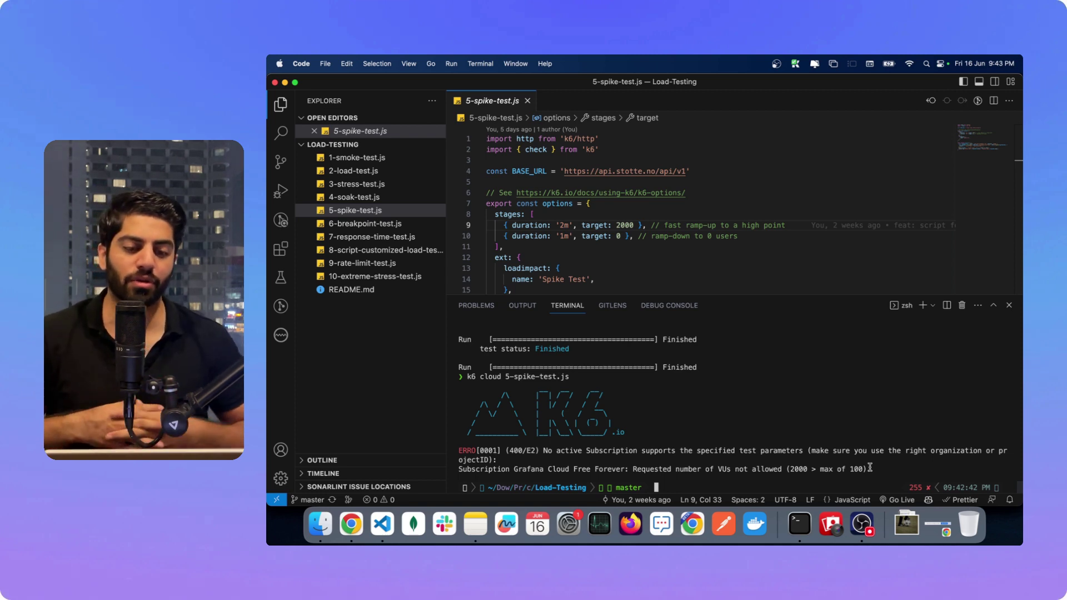
scroll(734, 186, down, 5)
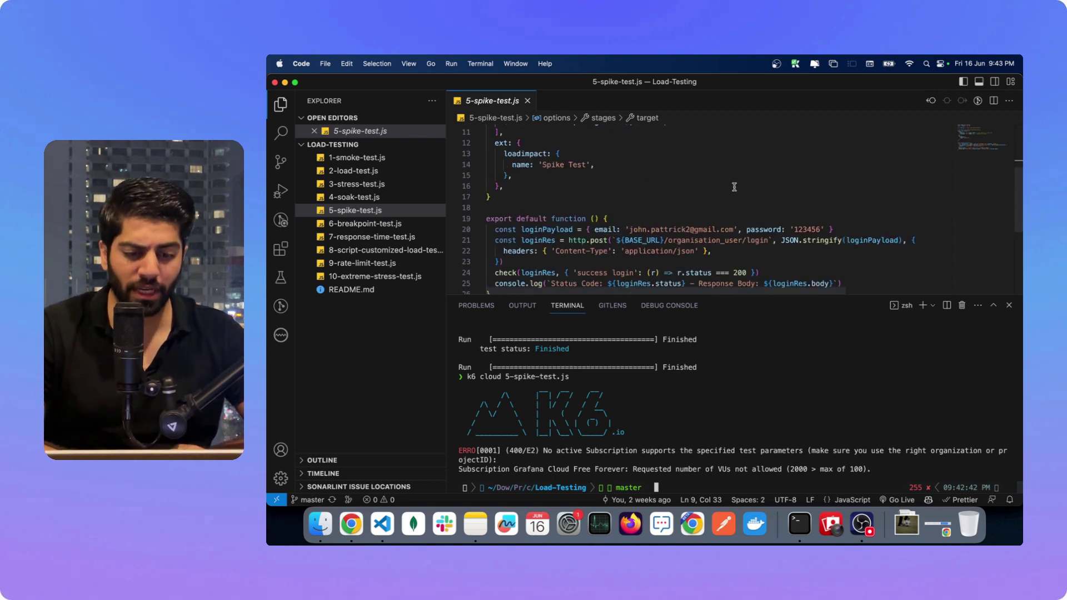
Step: Examine the login request and the success login check in the default function of 5-spike-test.js
scroll(649, 203, down, 4)
scroll(650, 204, up, 3)
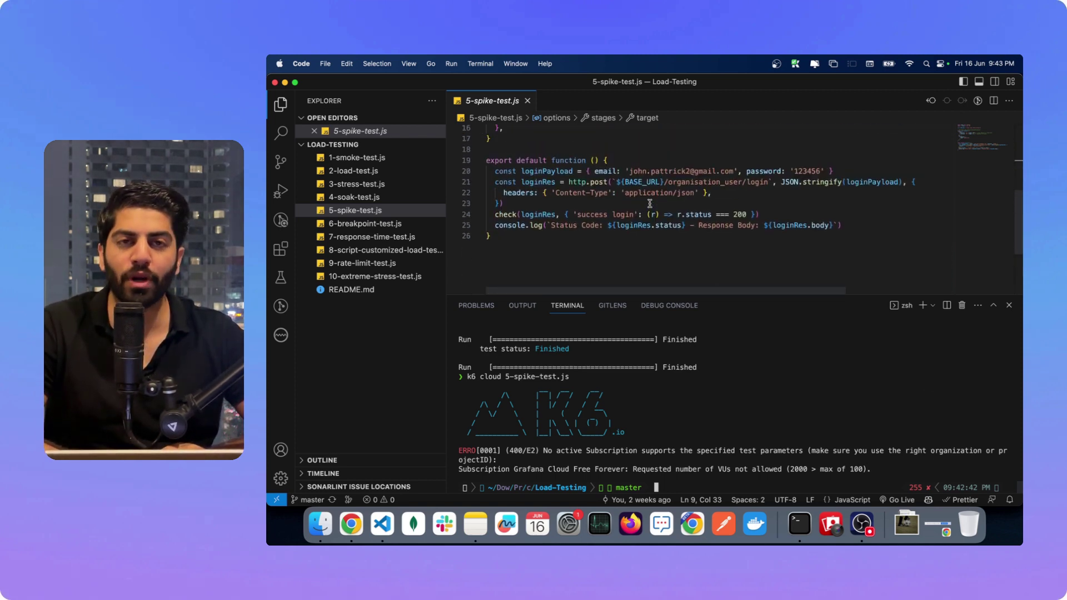
click(551, 214)
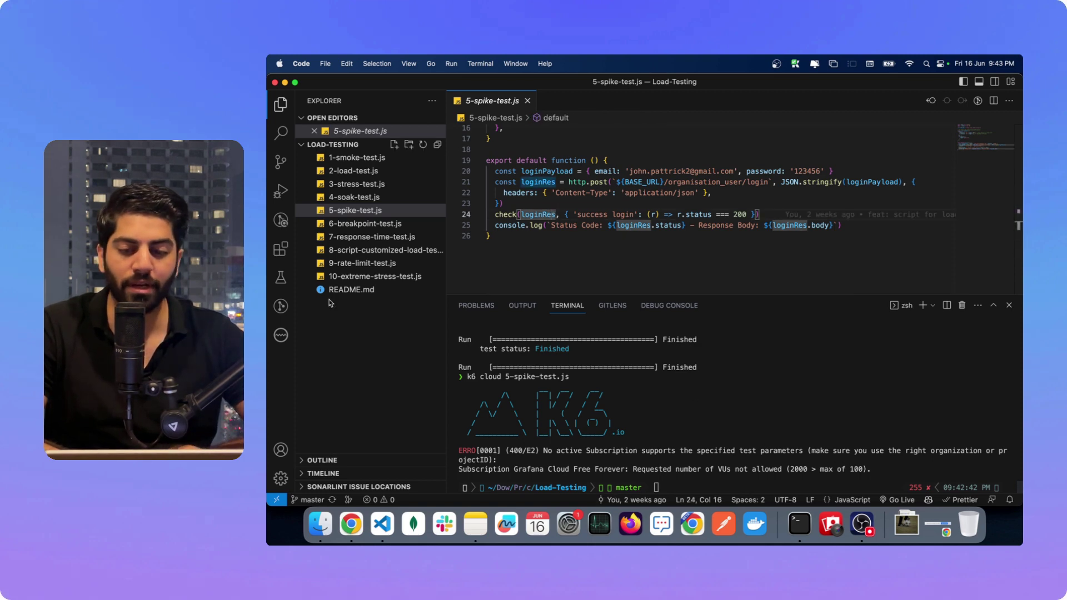
Step: Open 10-extreme-stress-test.js and examine its request loop, chained API calls and ramp stages
click(375, 276)
scroll(630, 155, down, 5)
click(628, 151)
scroll(534, 188, up, 3)
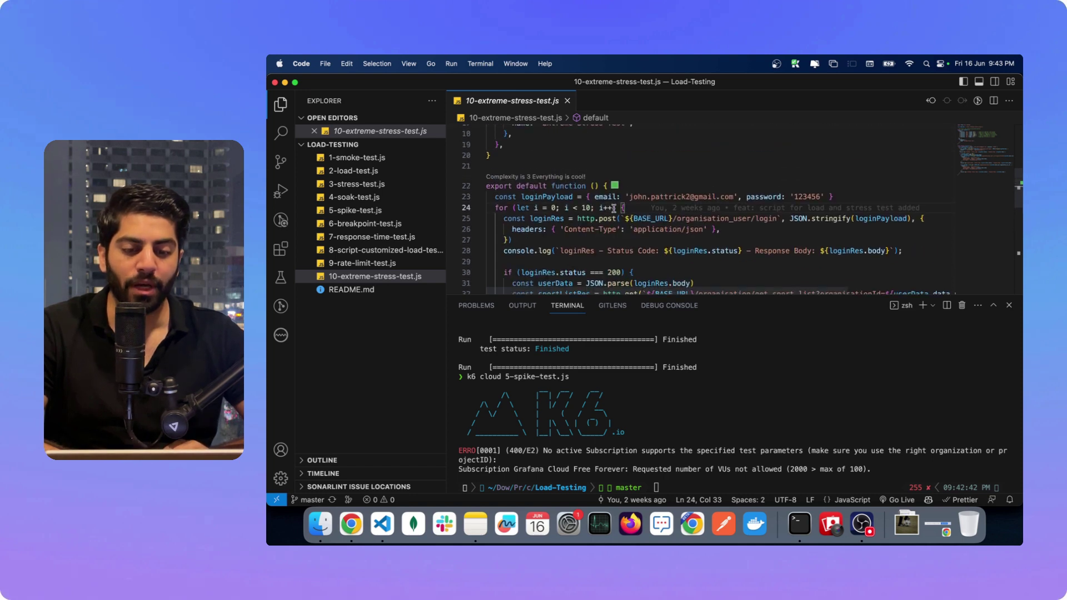
scroll(523, 251, down, 3)
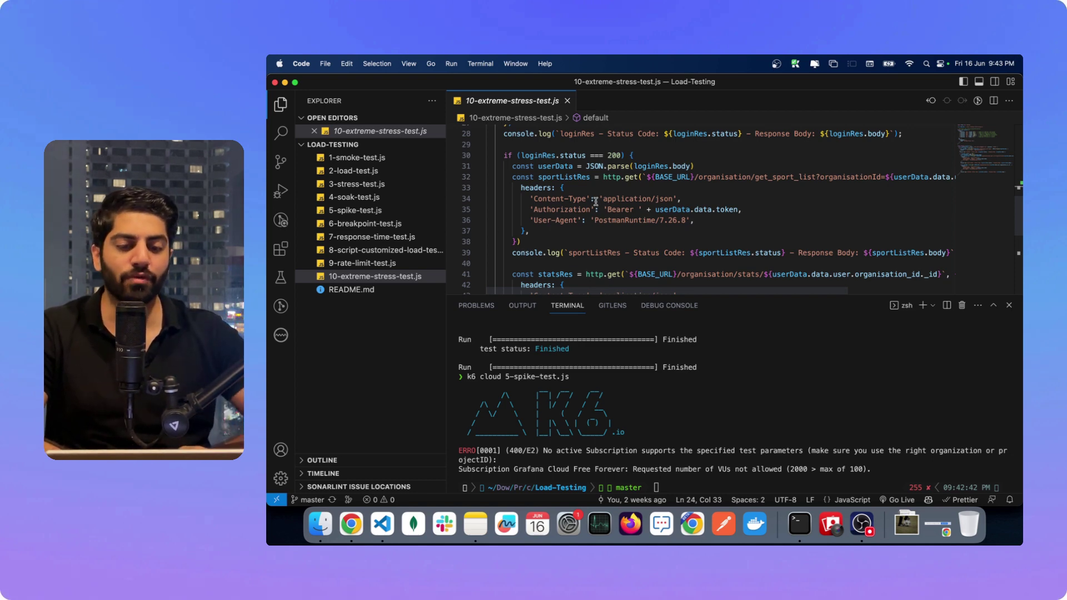
scroll(596, 202, up, 2)
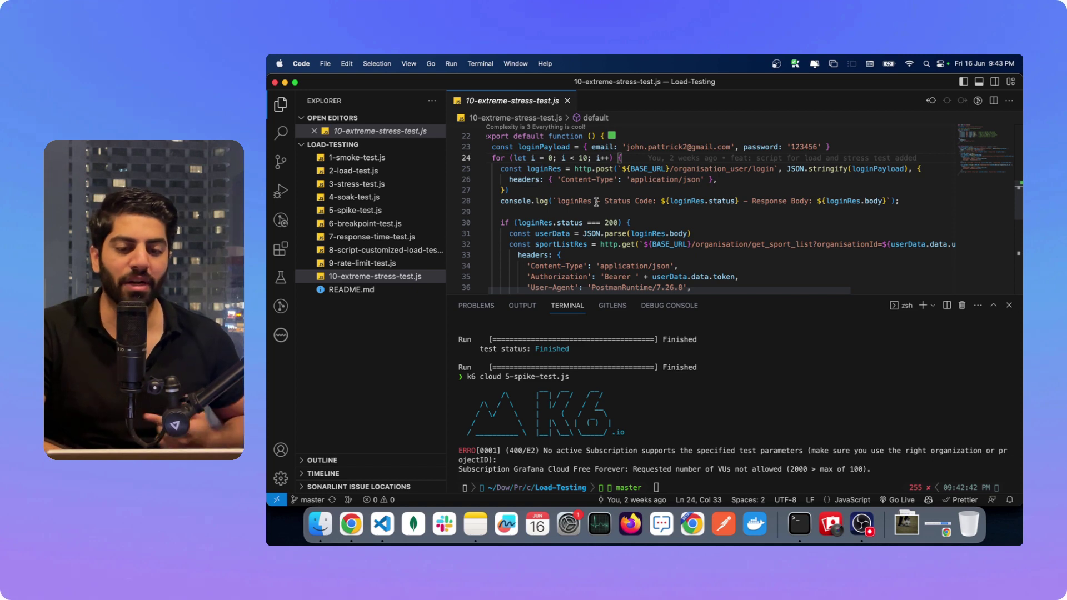
scroll(596, 202, up, 3)
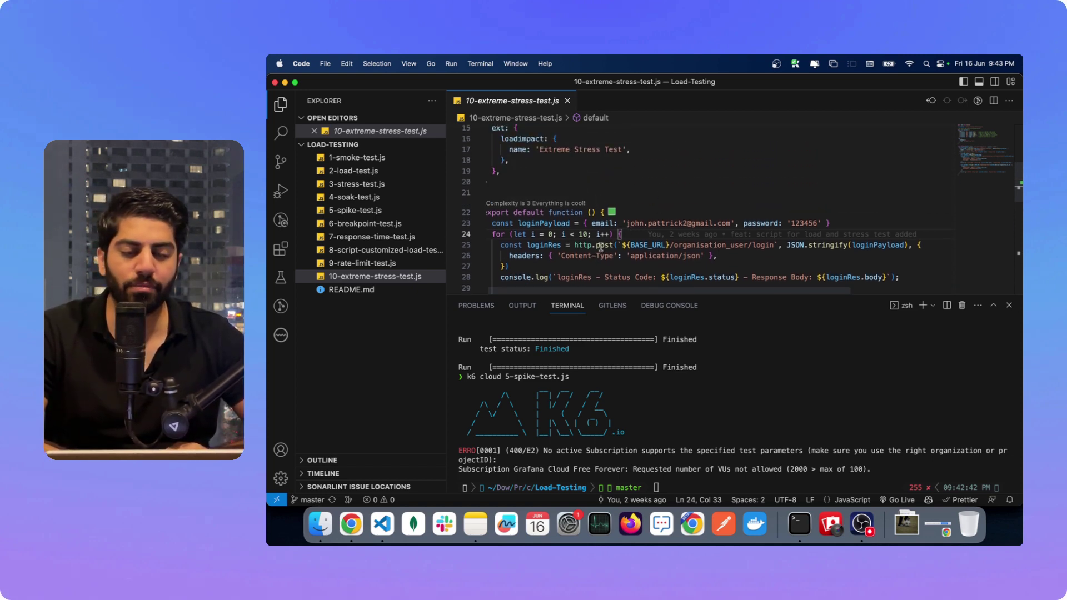
scroll(585, 289, down, 2)
scroll(585, 289, up, 7)
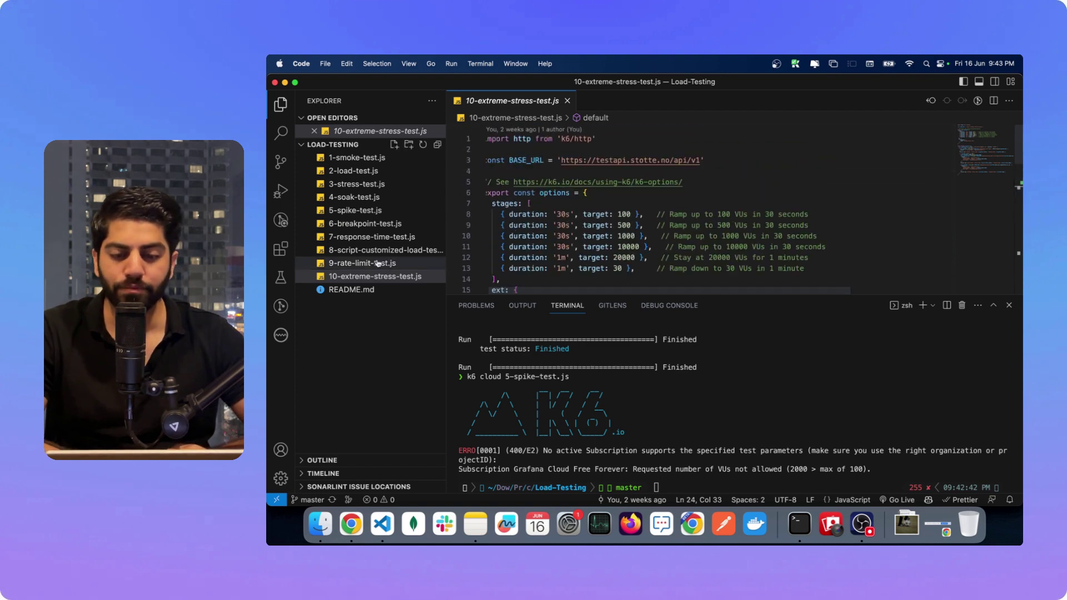
Step: Reopen 5-spike-test.js and run it locally by changing the previous cloud command to k6 run 5-spike-test.js
click(361, 211)
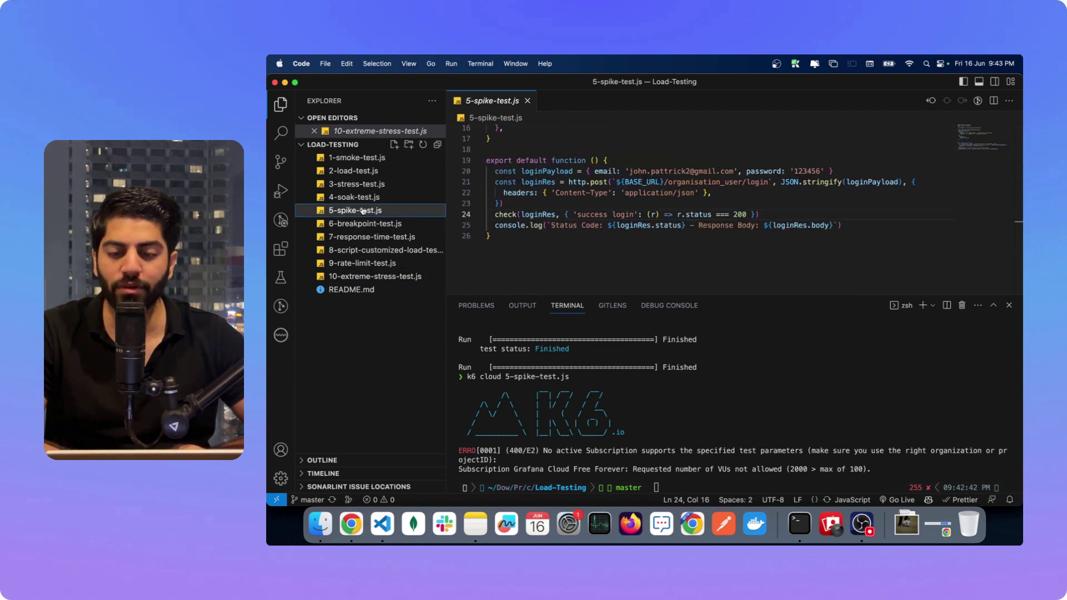
key(Up)
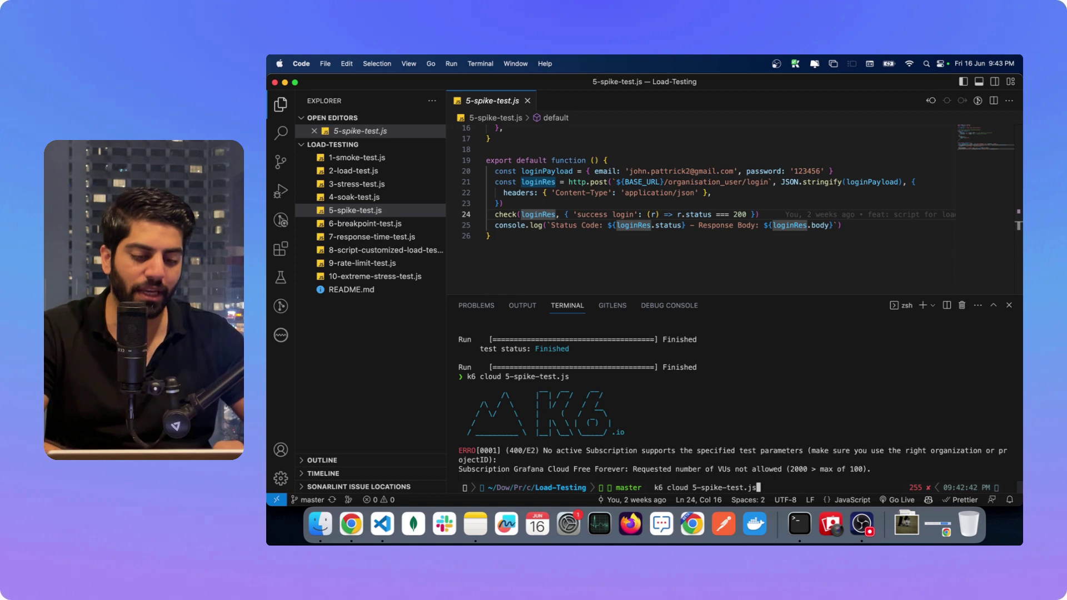
key(Left)
key(Left)
key(Left)
key(Left)
key(Left)
key(Left)
key(Left)
key(Left)
key(Left)
key(Left)
key(Left)
key(Left)
key(Left)
key(Left)
key(Left)
key(Left)
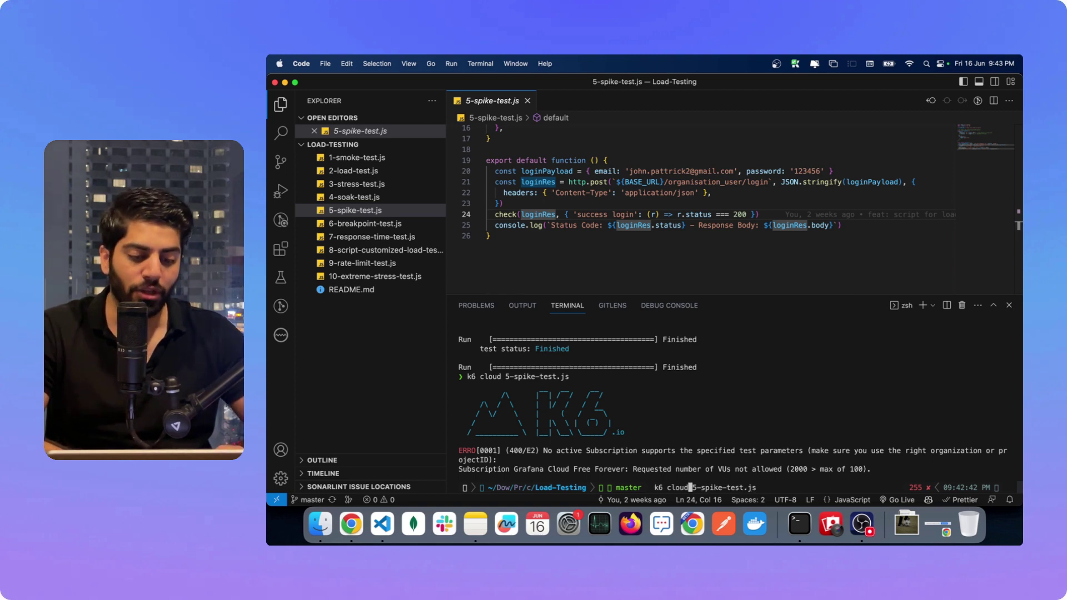
key(BackSpace)
key(BackSpace)
key(BackSpace)
key(BackSpace)
key(BackSpace)
text(run)
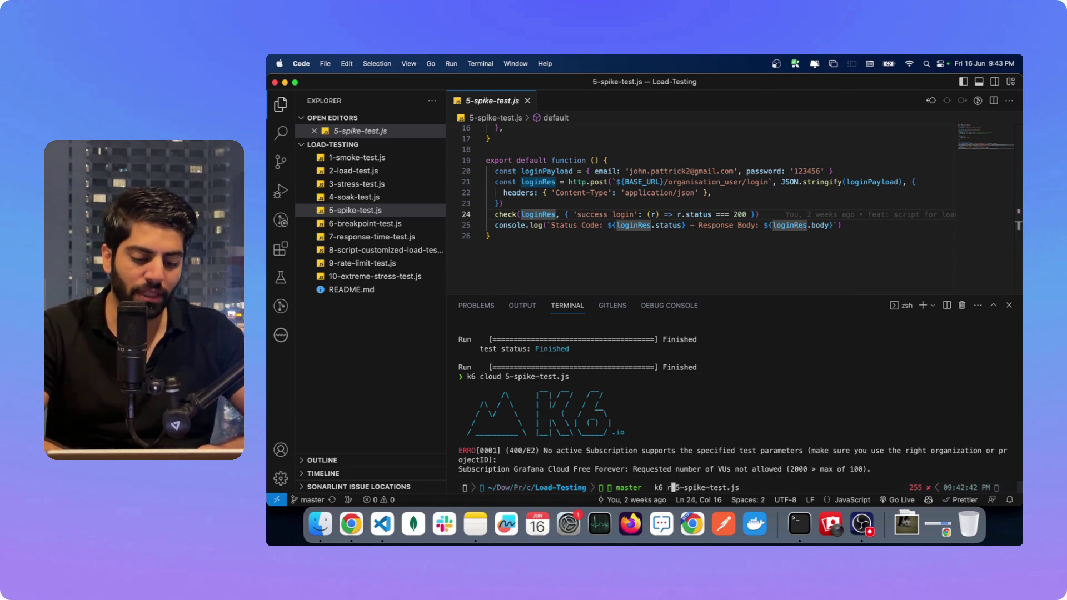
key(Right)
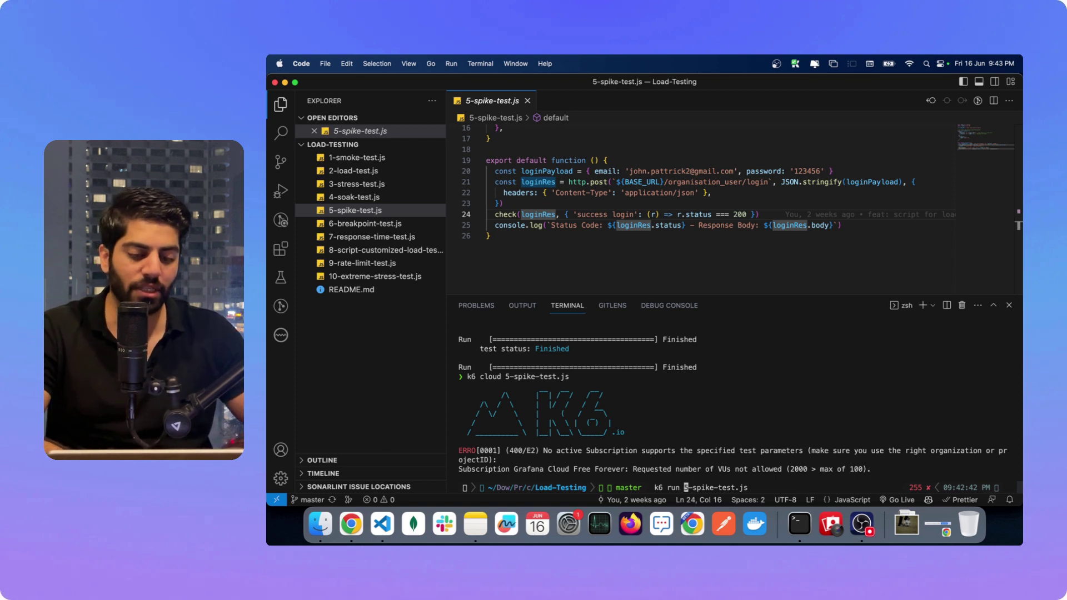
key(Return)
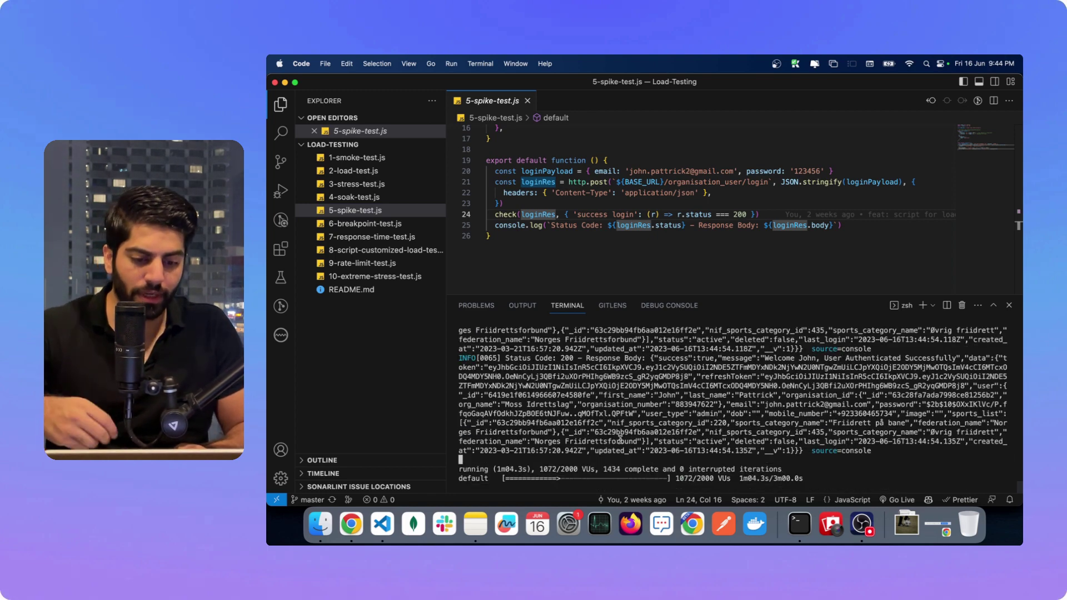
Step: Start a second terminal session and open 2-load-test.js at its stages settings
click(583, 252)
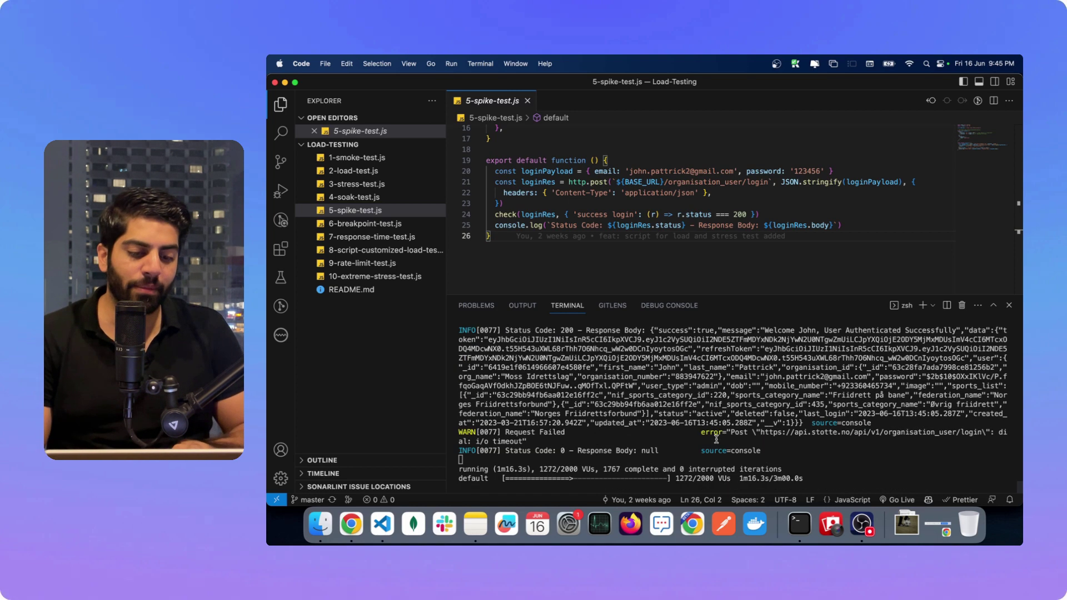
key(ctrl+shift+grave)
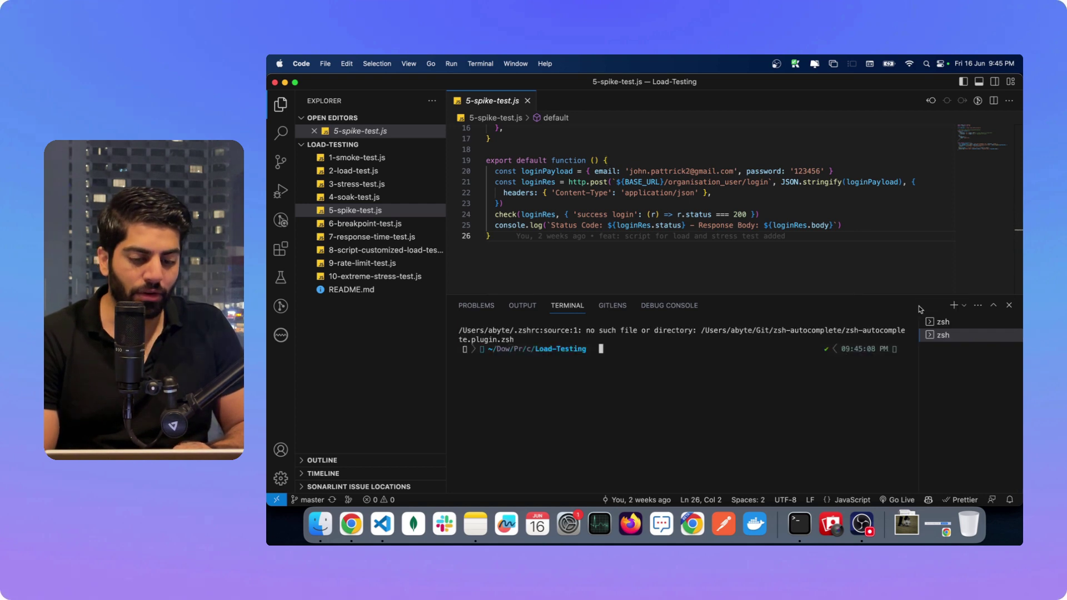
click(383, 171)
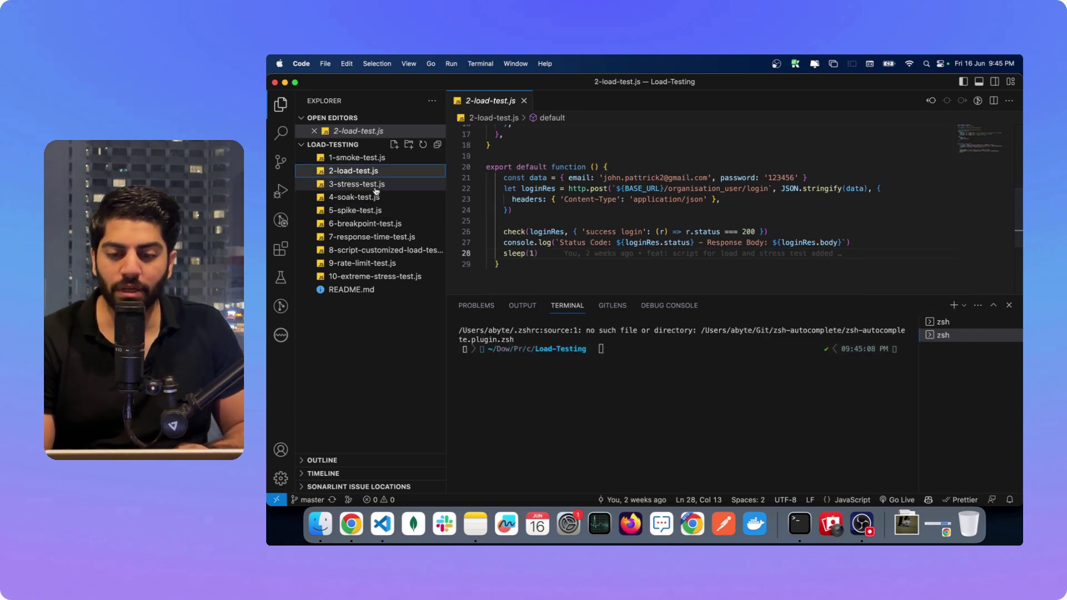
scroll(490, 200, up, 5)
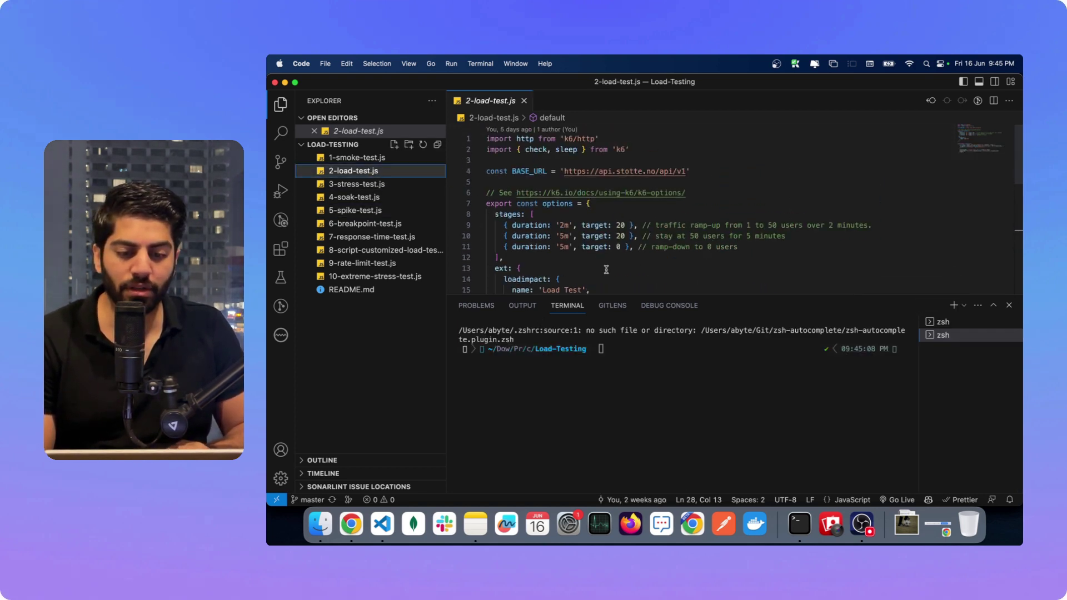
Step: Run the load test in the cloud from the new terminal with the command k6 cloud 2-load-test.js
click(597, 383)
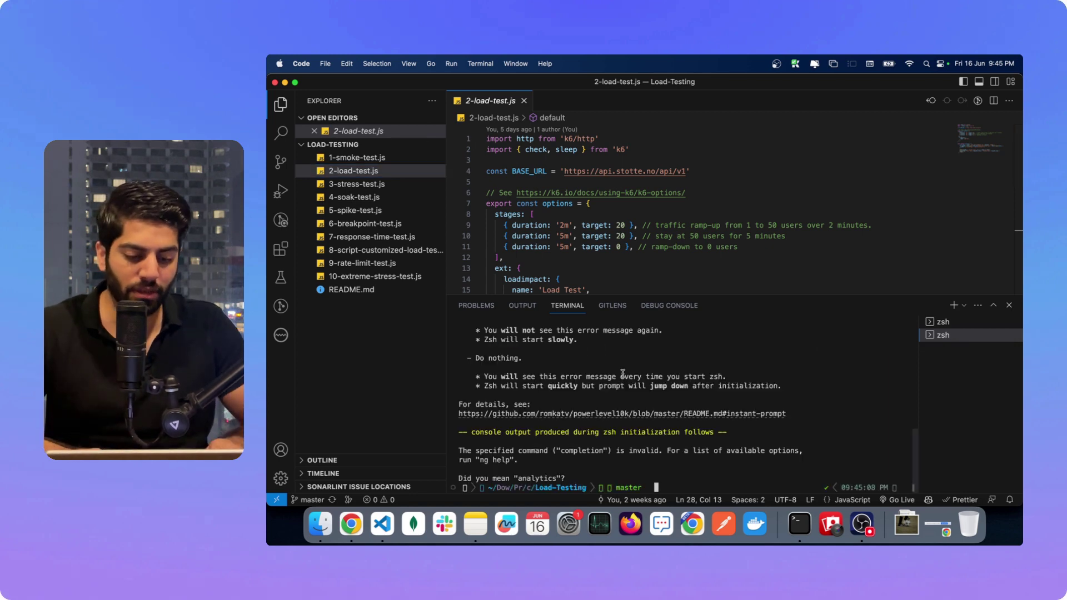
text(k6)
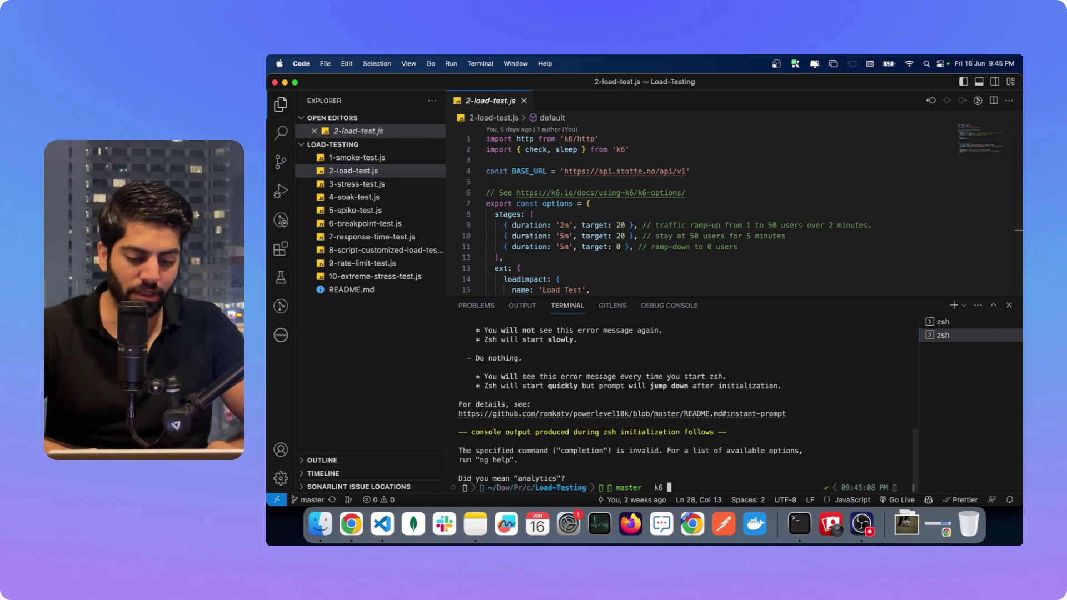
text( cloud)
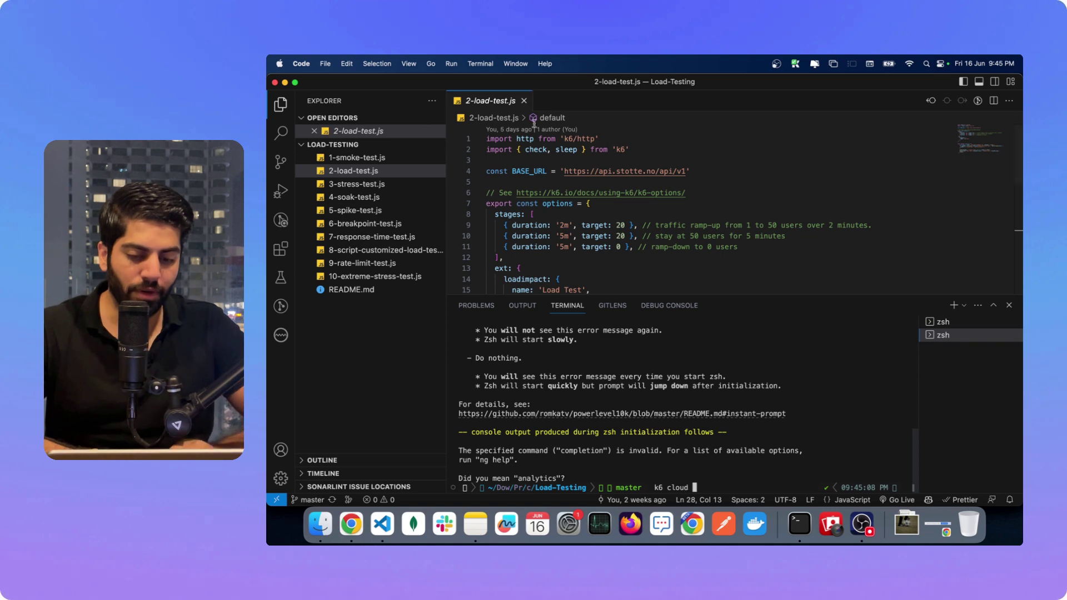
click(359, 172)
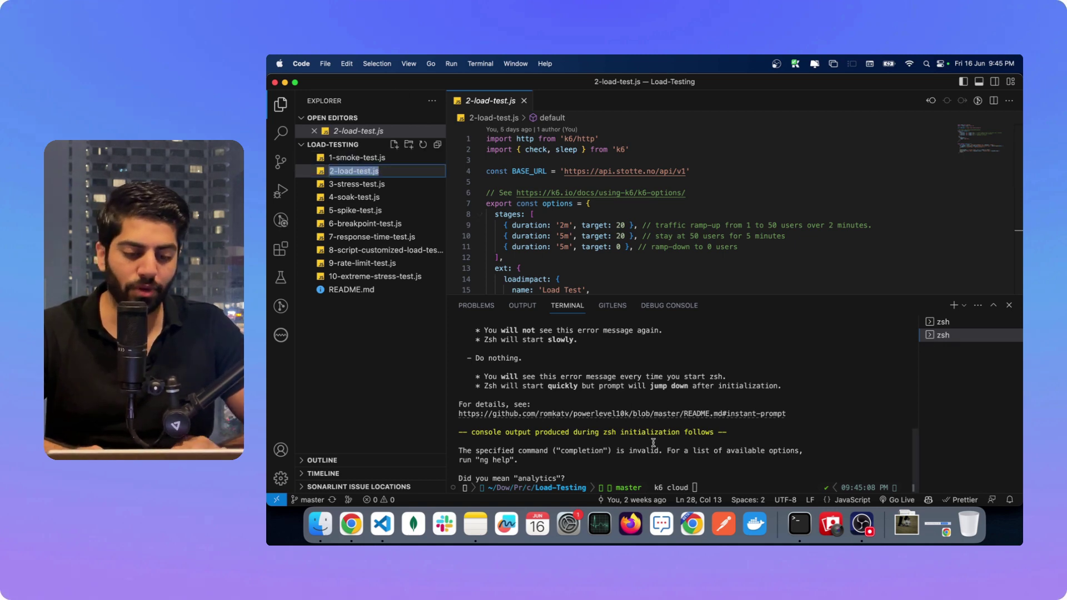
click(666, 459)
text(2-load-test.js)
key(Return)
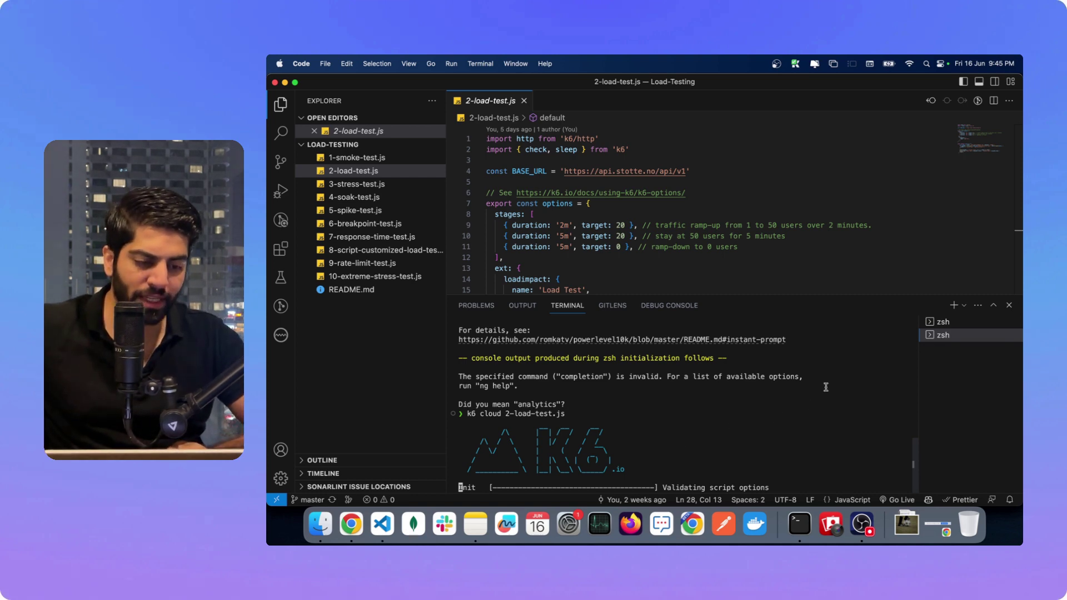
Step: Stop the local spike test in the first terminal and enlarge the terminal area to examine its results summary
click(943, 322)
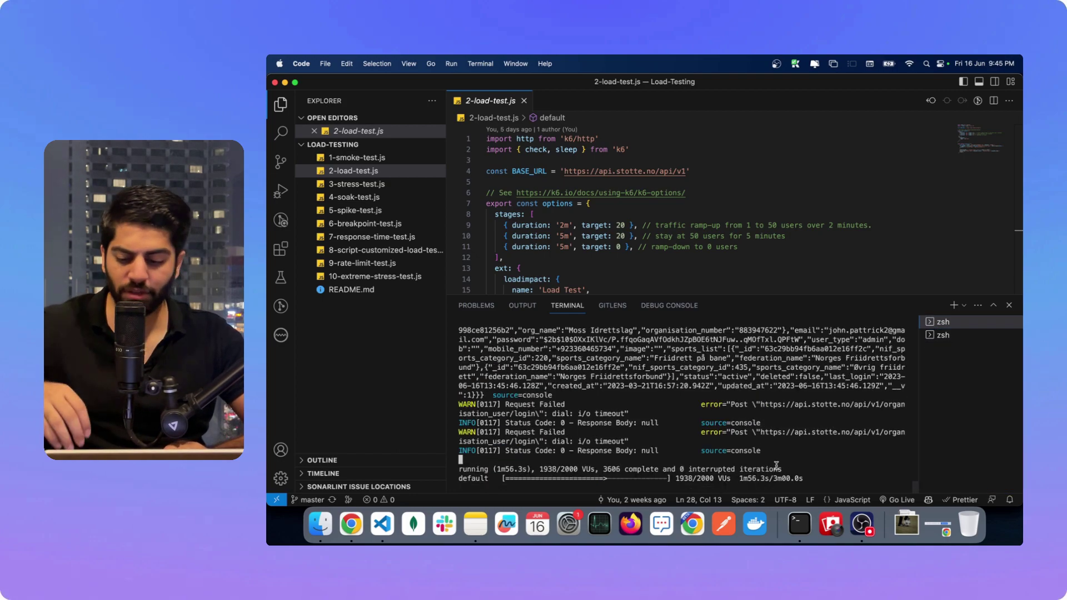
key(ctrl+c)
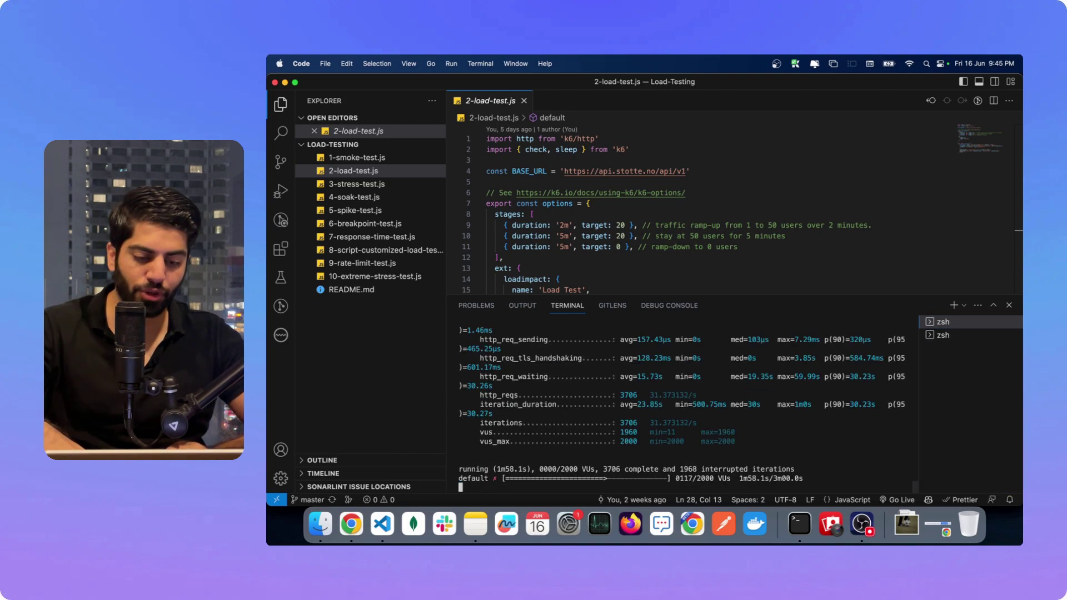
scroll(660, 434, up, 2)
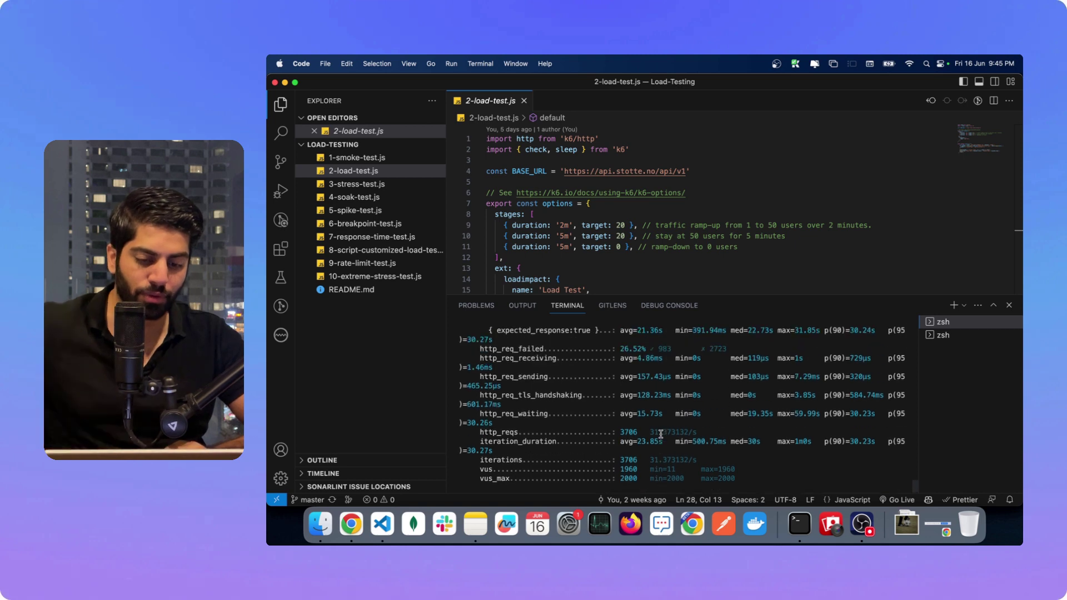
drag(737, 296, 737, 252)
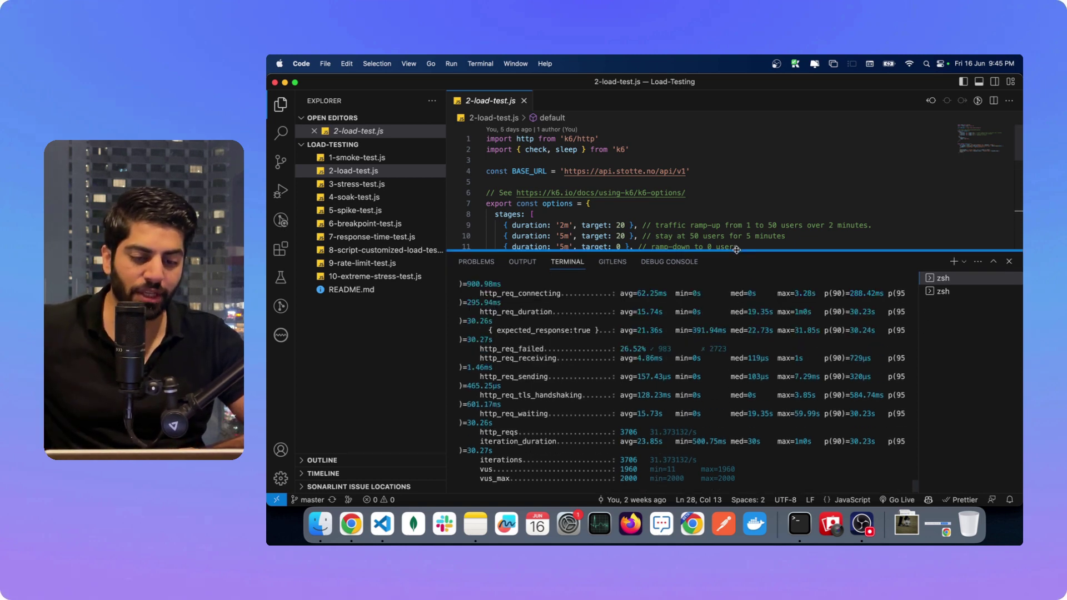
scroll(723, 379, up, 5)
scroll(724, 379, down, 4)
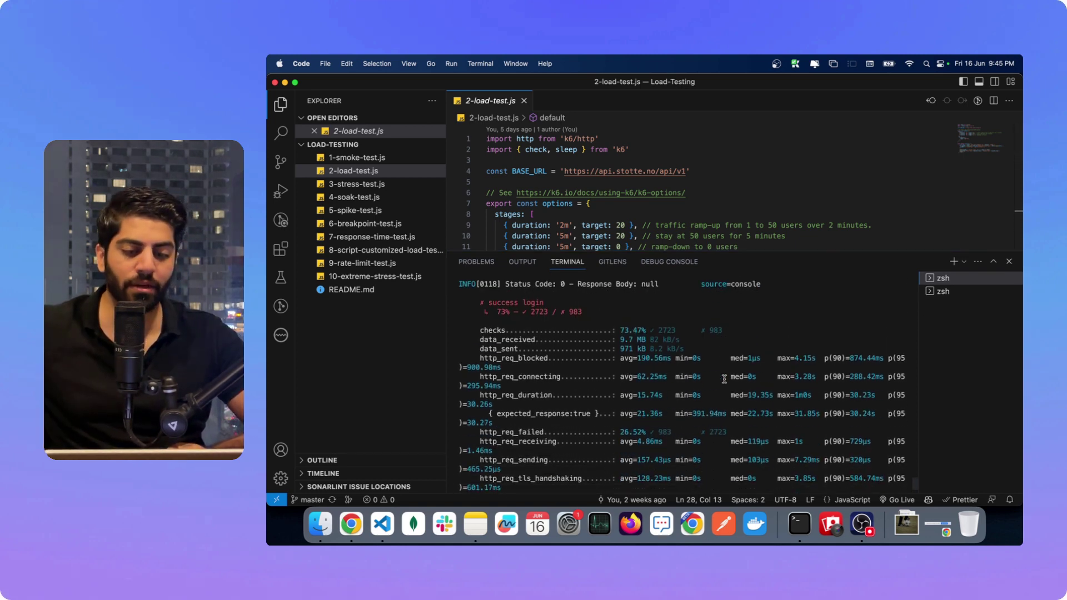
scroll(723, 378, up, 1)
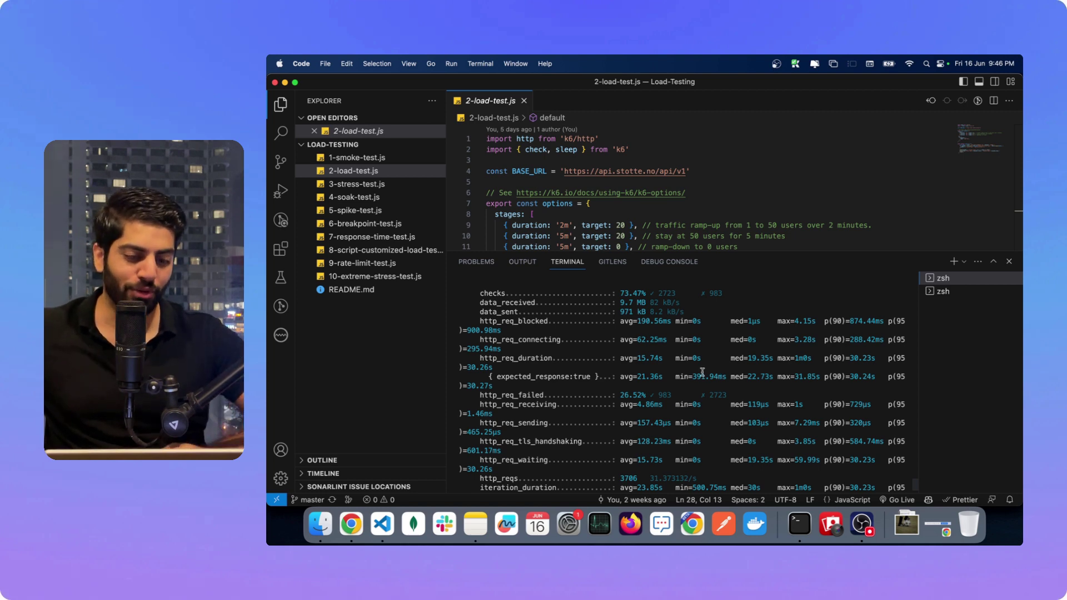
scroll(656, 382, down, 3)
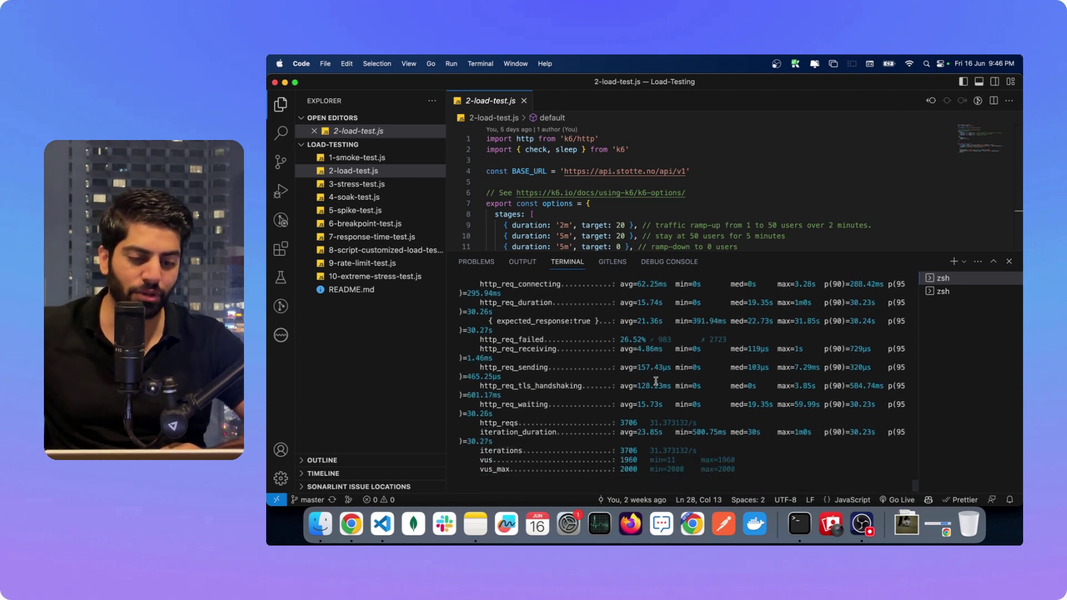
Step: Abort the cloud run in the second terminal and start it again with k6 cloud 2-load-test.js
click(939, 292)
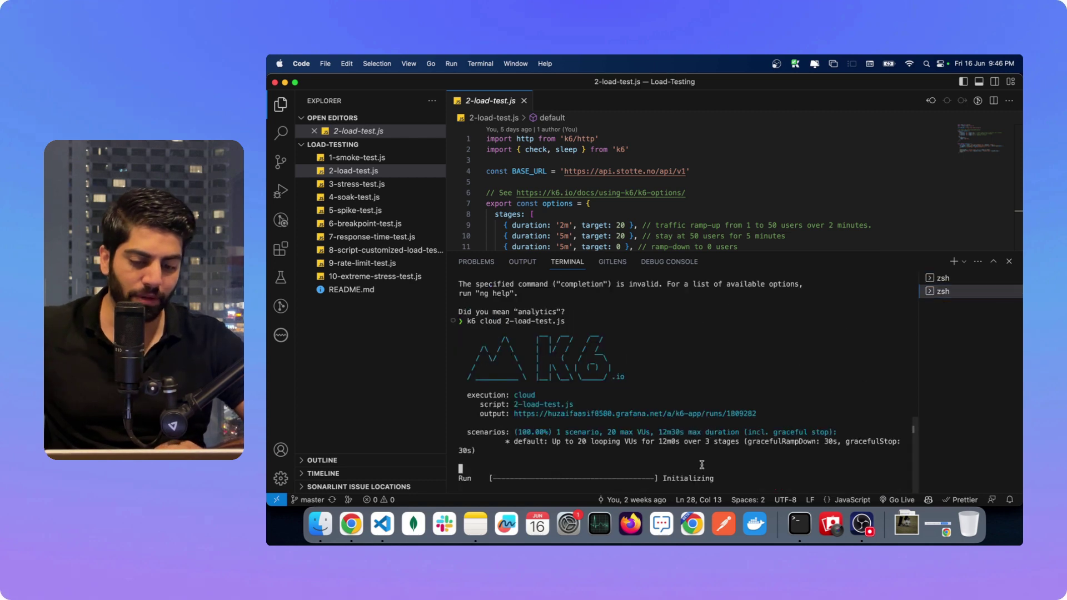
key(ctrl+c)
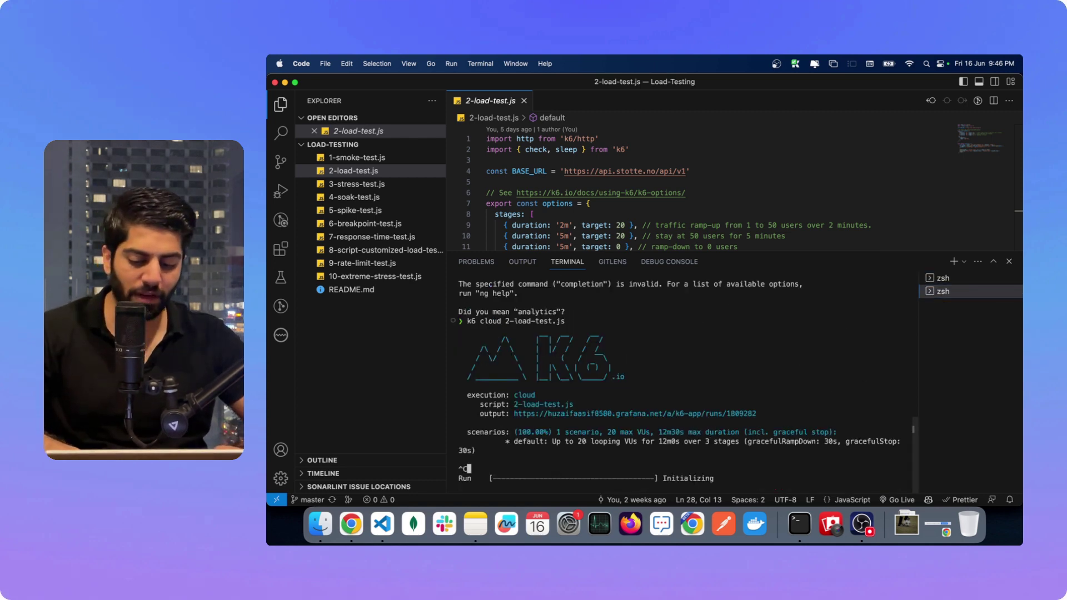
key(Return)
key(Return)
key(Up)
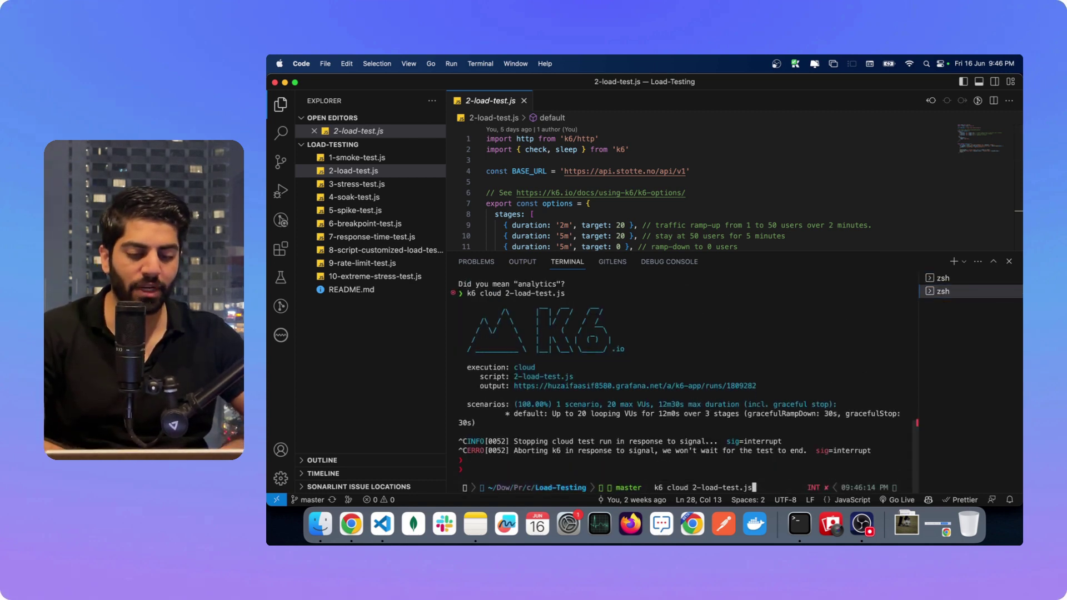
key(Return)
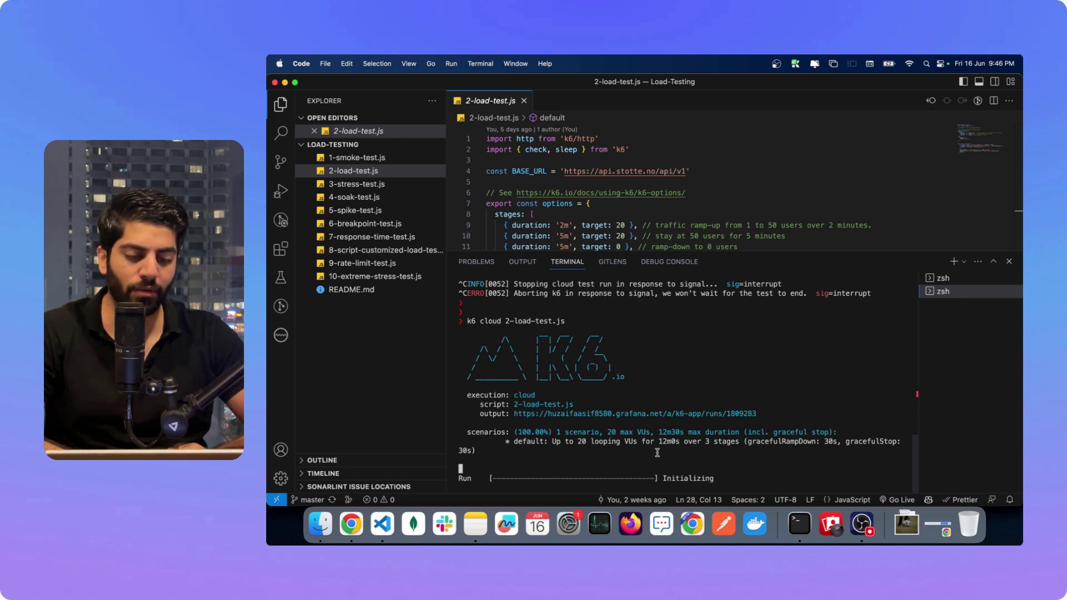
Step: Check the cloud run's terminal output in VS Code and open the running Load Test run in Grafana Cloud in Chrome
click(351, 523)
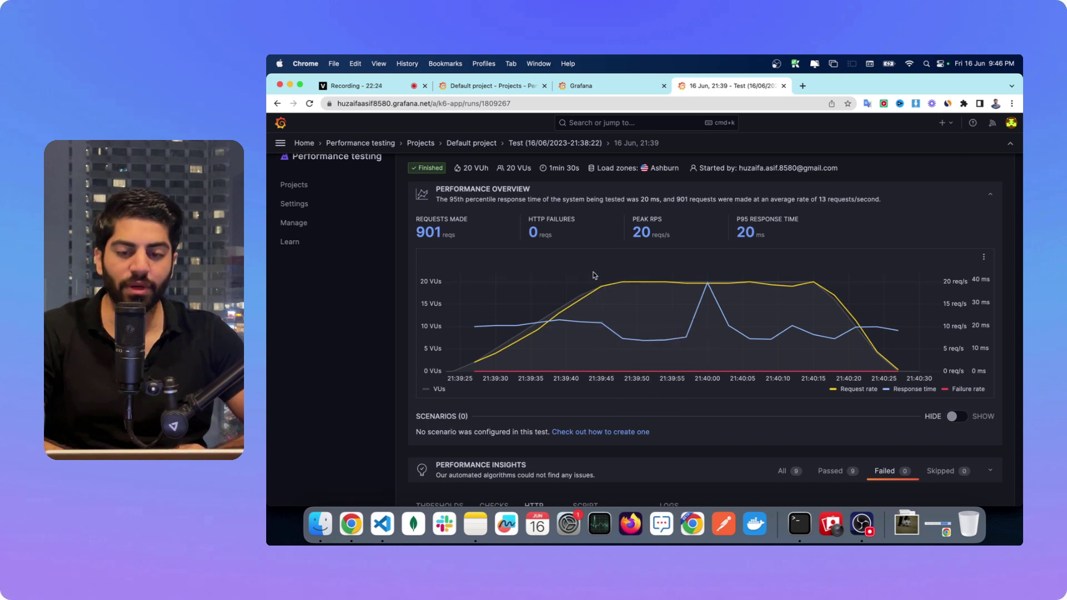
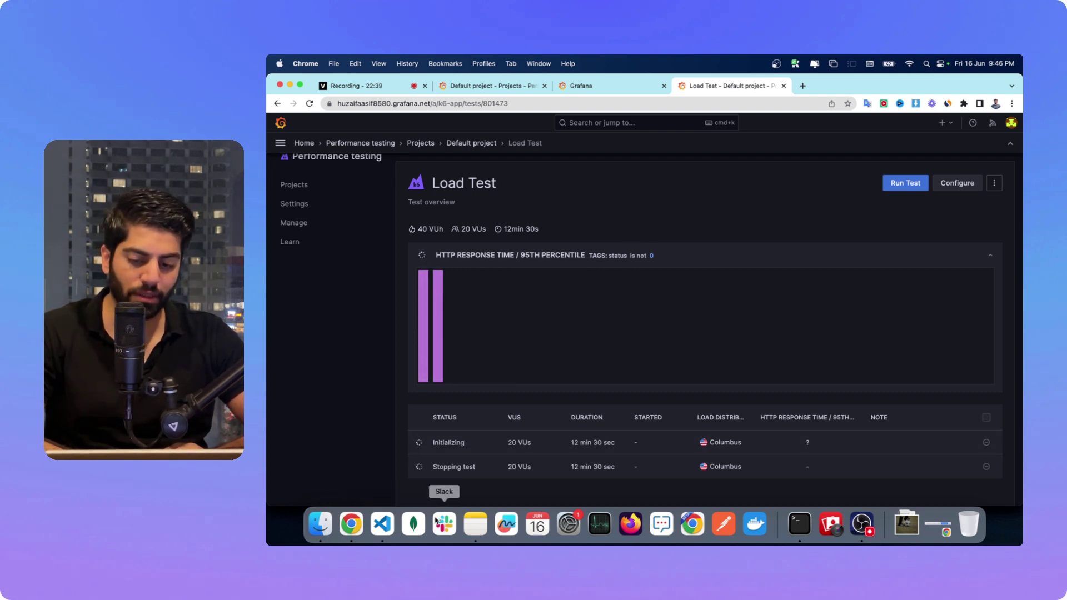
click(382, 523)
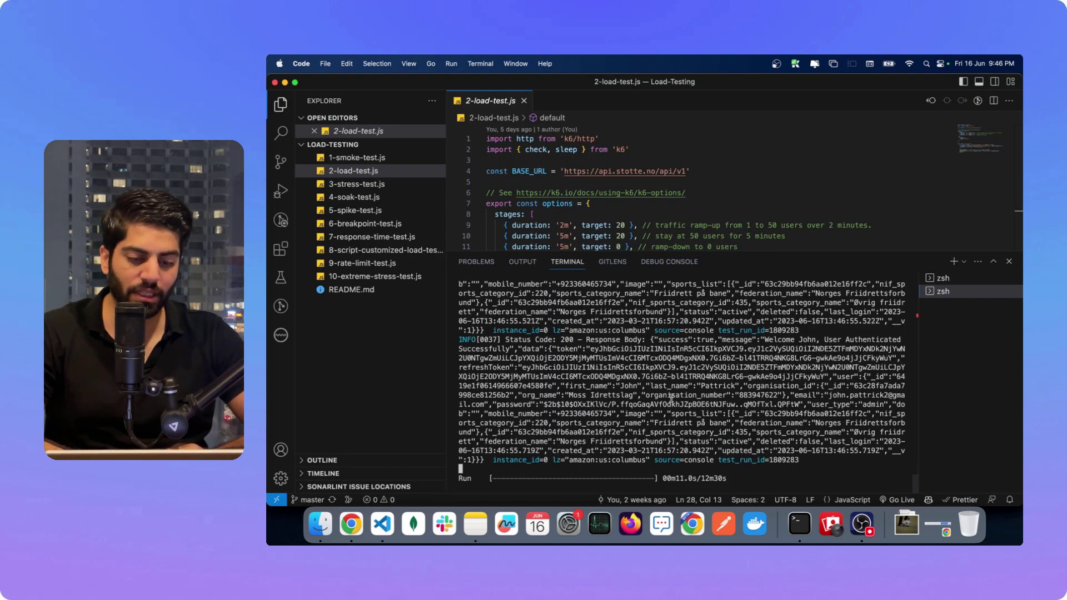
click(352, 524)
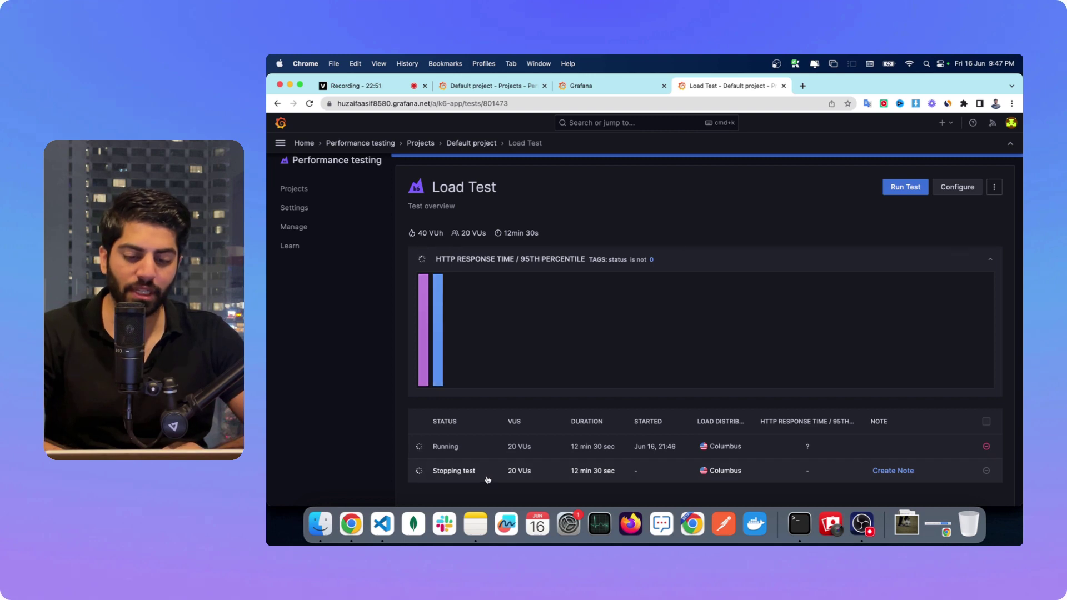
click(469, 449)
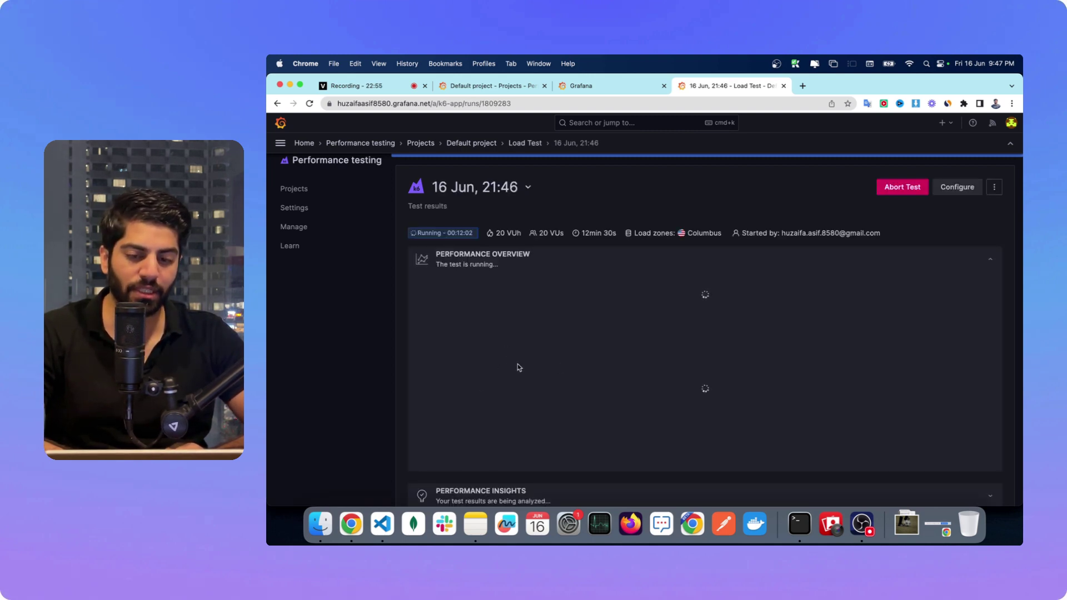
Step: Examine the running load test's performance overview, including its request metrics and the chart of VUs, request rate and response time
scroll(628, 359, down, 1)
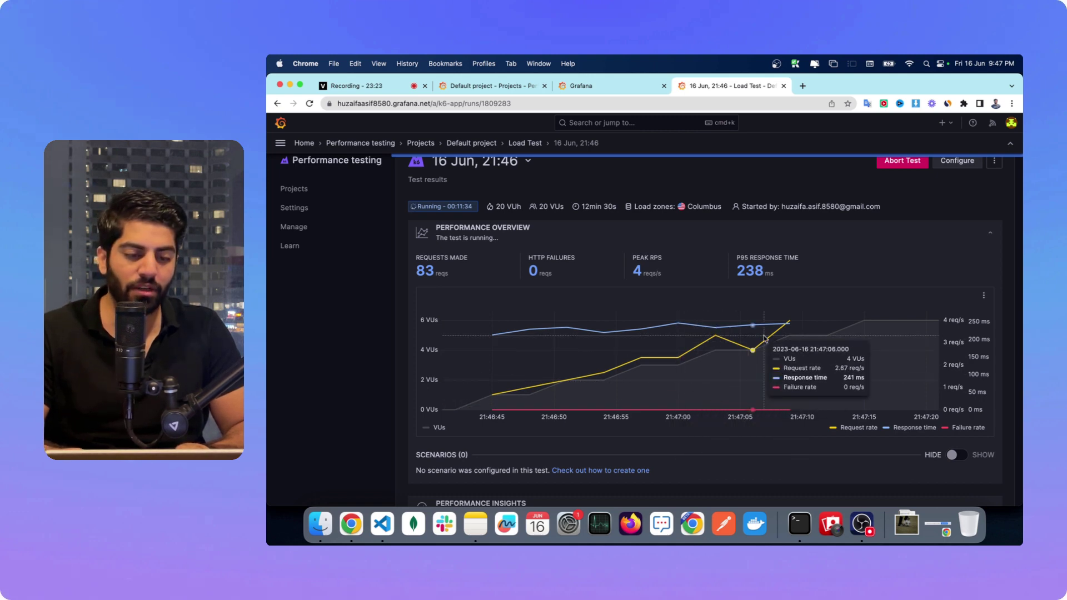
scroll(790, 336, down, 2)
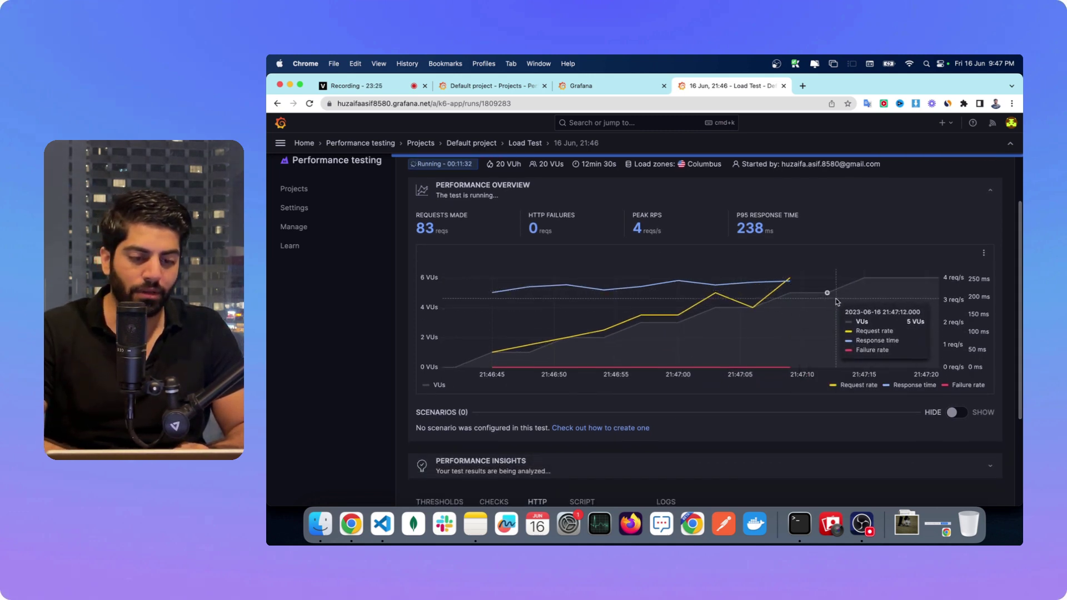
scroll(818, 302, up, 1)
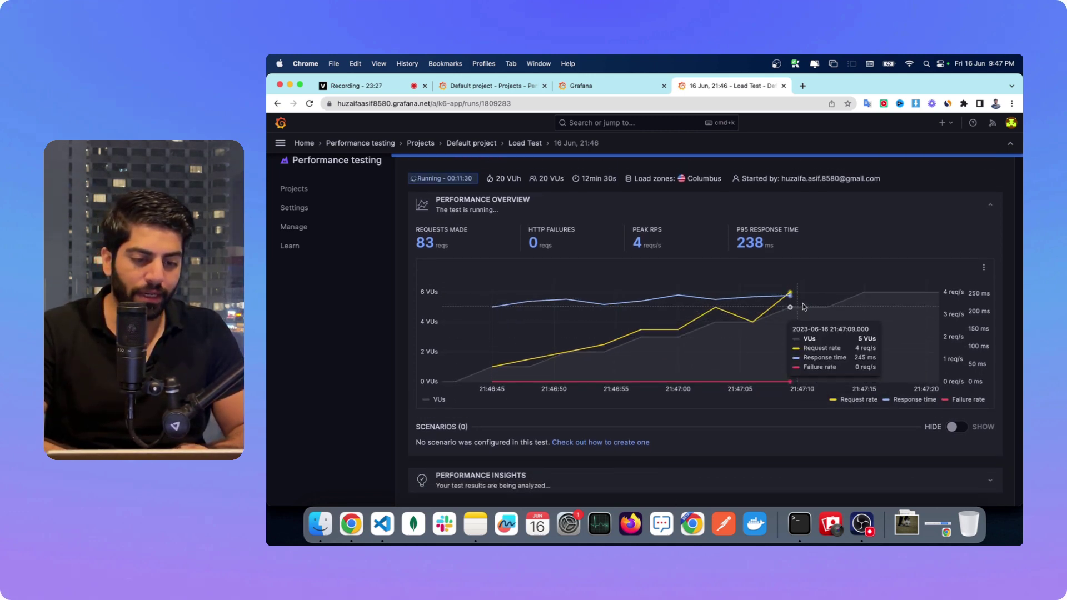
scroll(805, 298, down, 2)
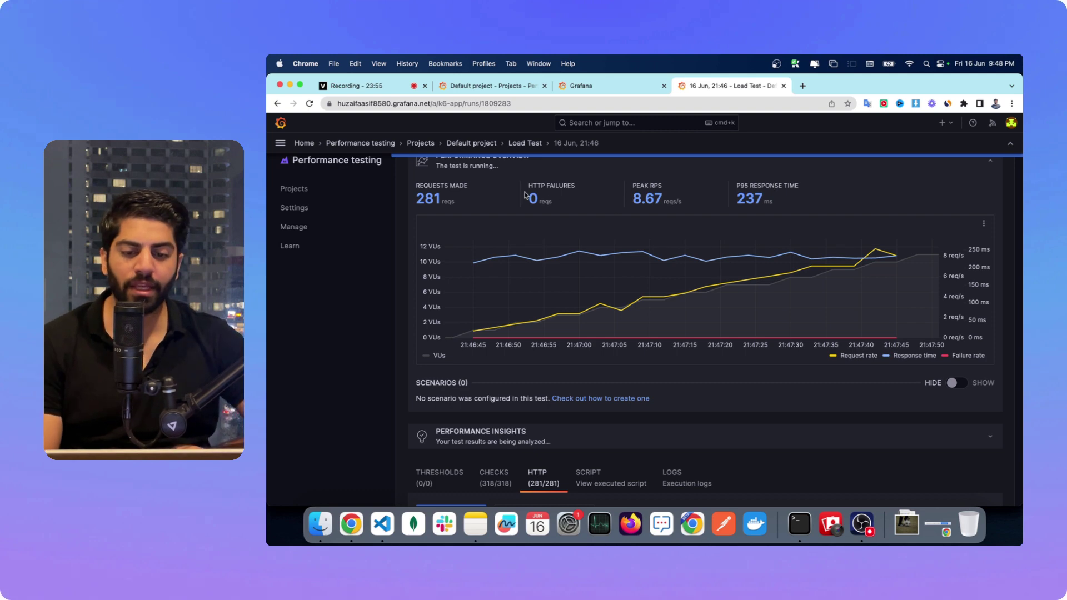
Step: View the executed script of the running load test and review its HTTP request results
scroll(601, 220, down, 5)
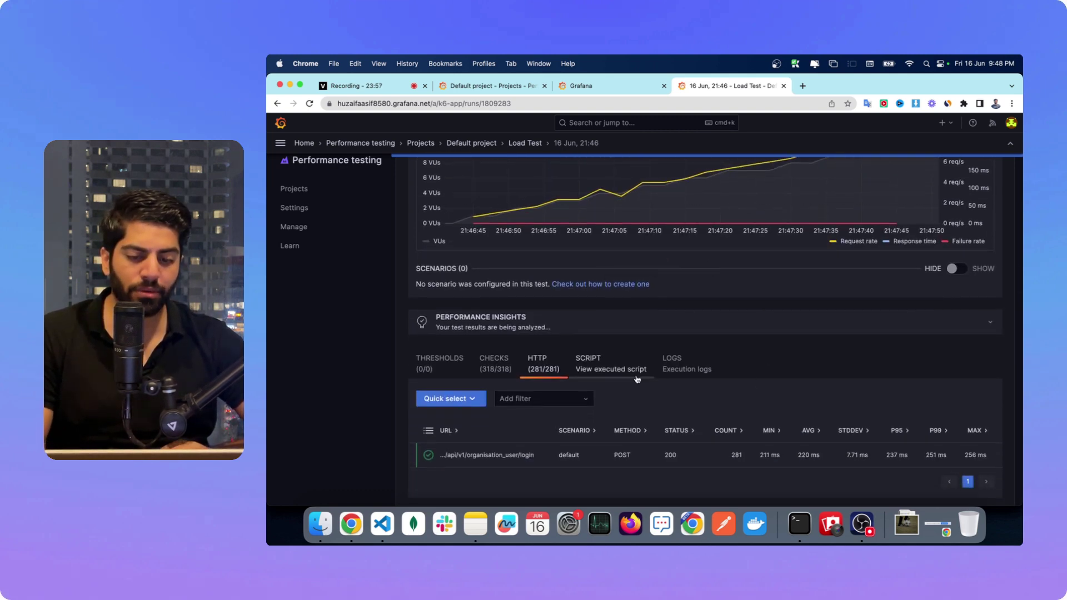
click(624, 376)
click(543, 364)
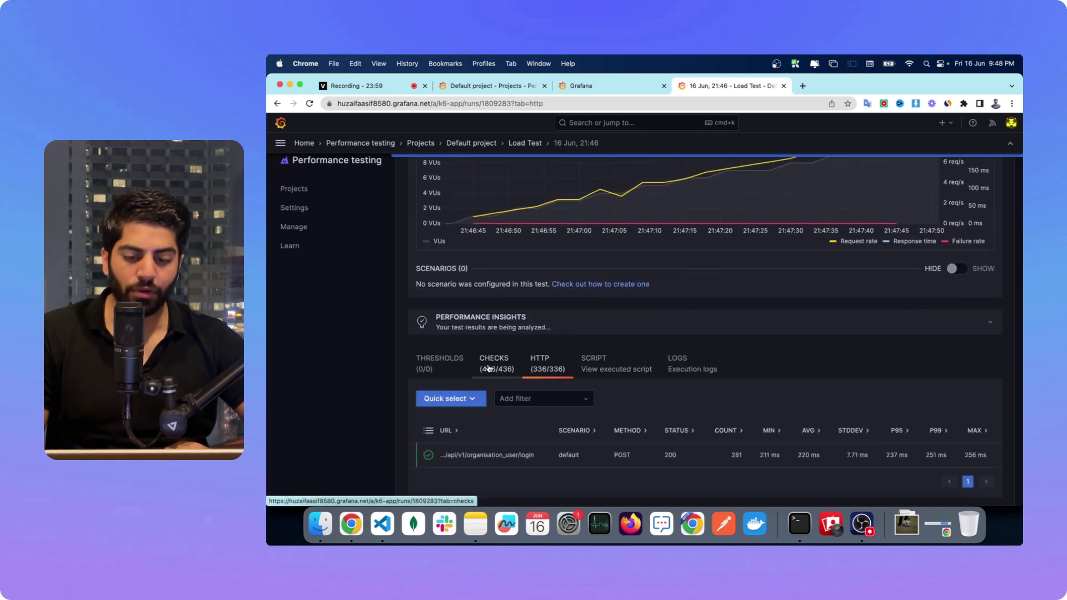
click(569, 366)
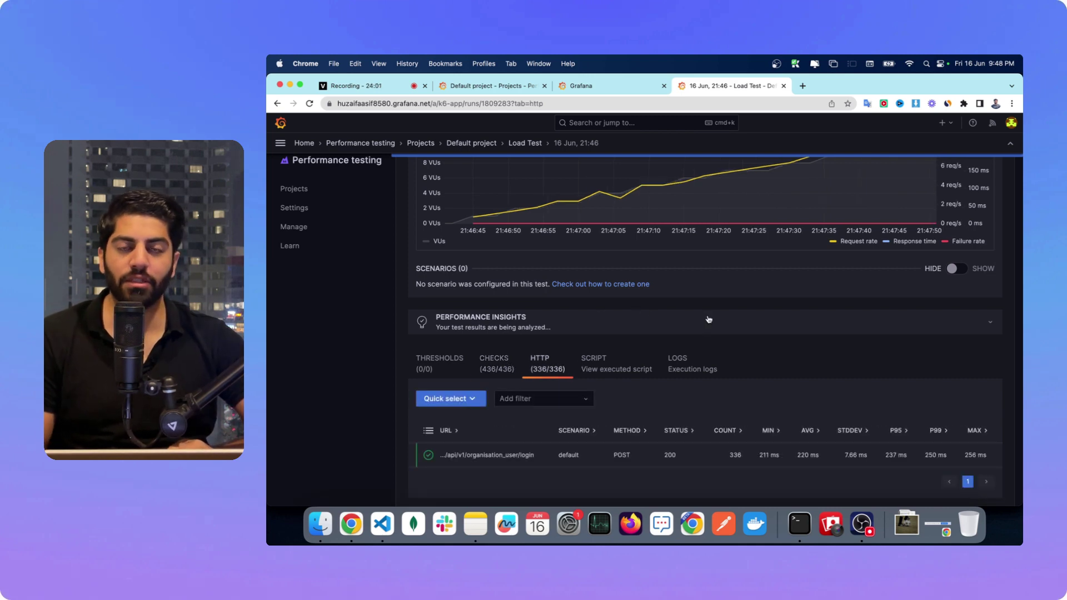